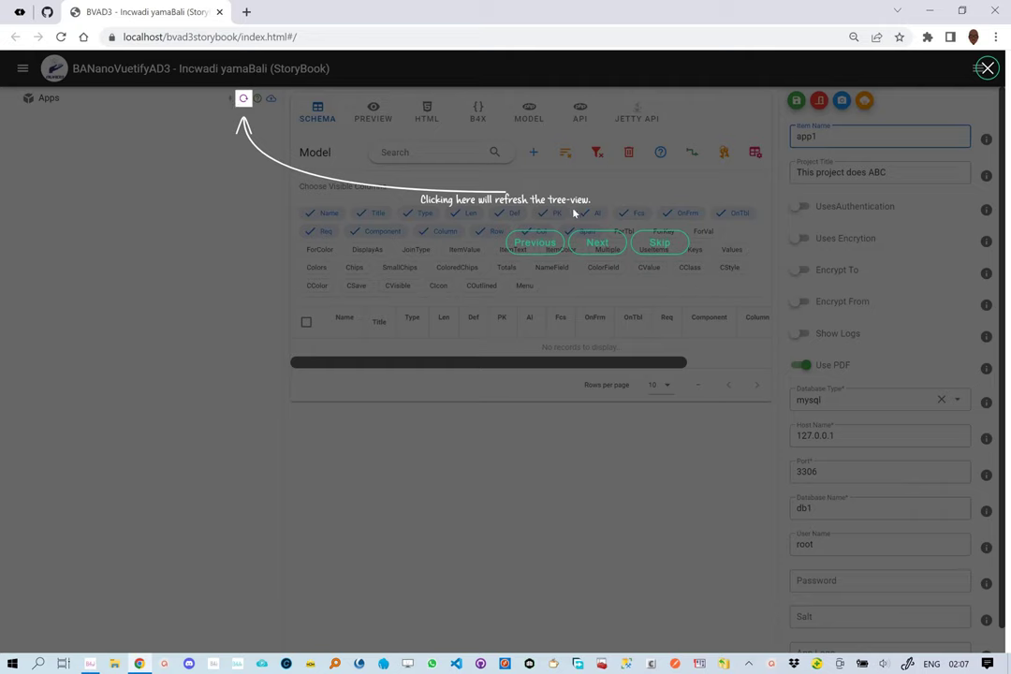
# Step: Advance the guided tour through the explanations of backup import, the code and preview area, the property bag and its toolbar
pyautogui.click(592, 248)
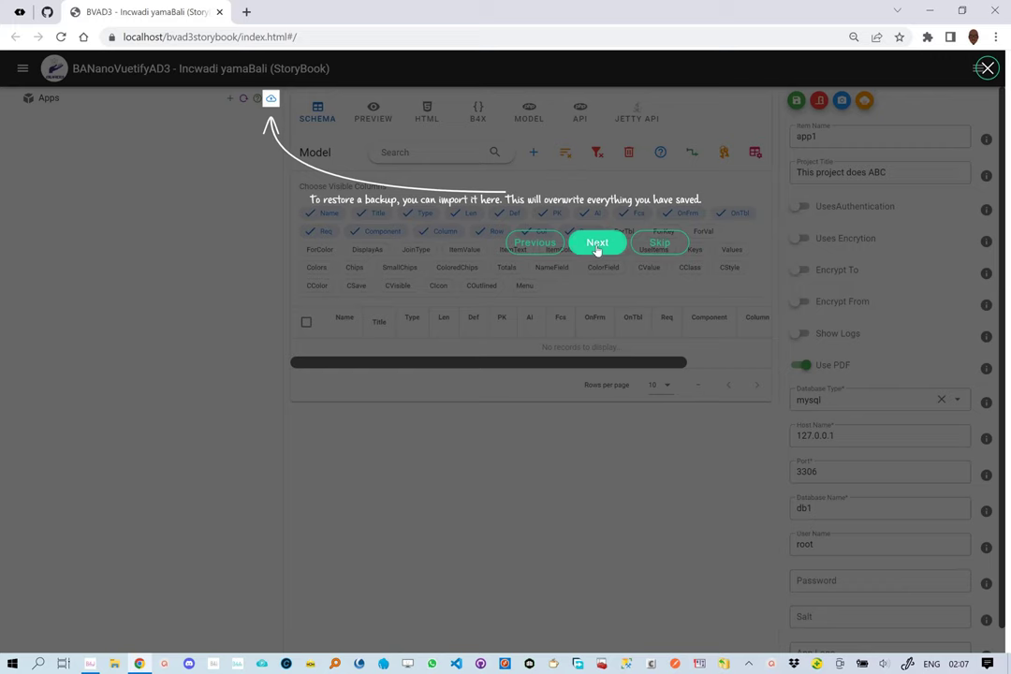
pyautogui.click(592, 246)
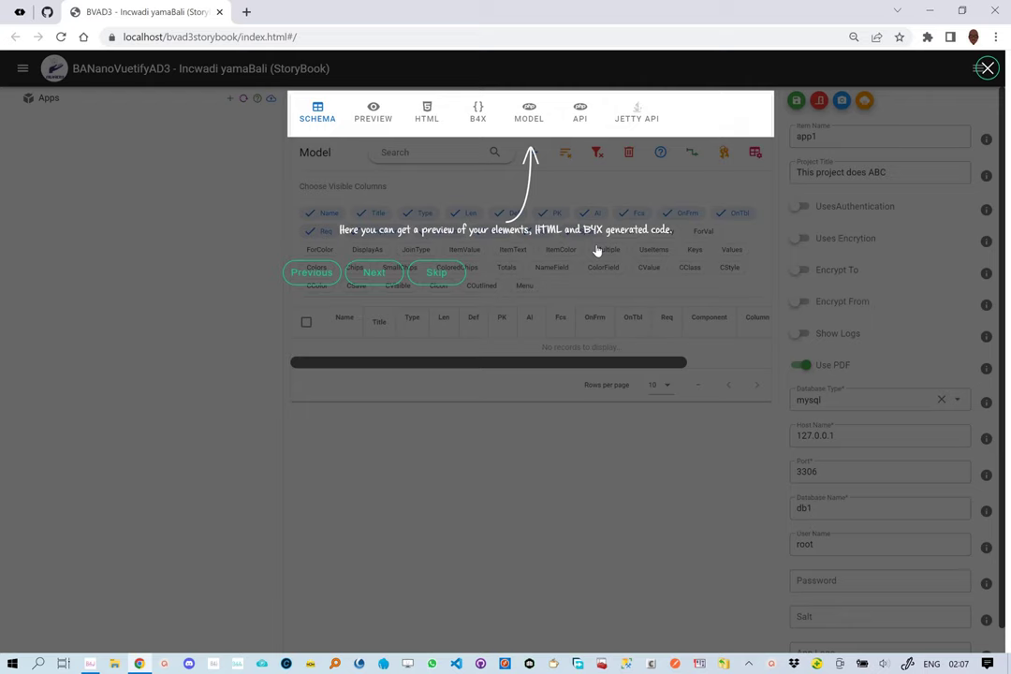
pyautogui.click(373, 272)
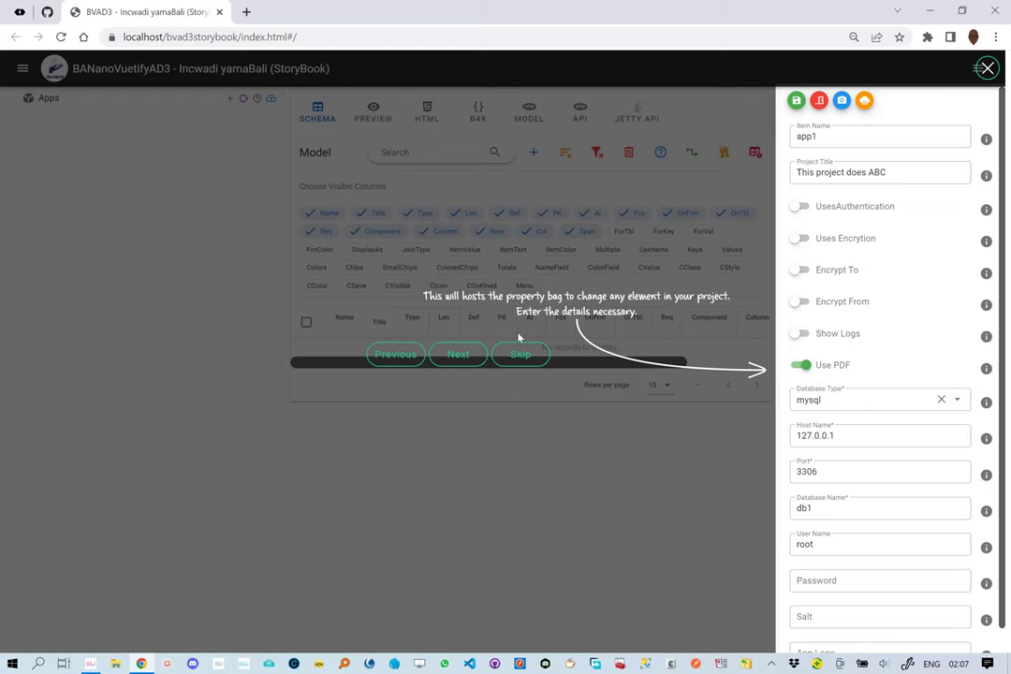
pyautogui.click(459, 354)
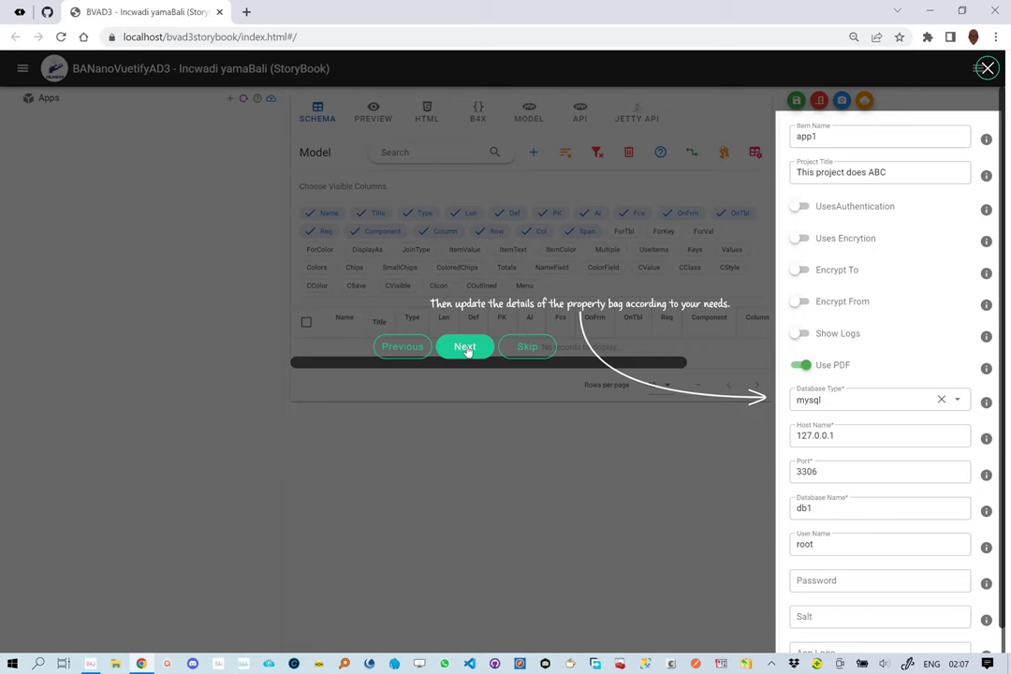
pyautogui.click(466, 348)
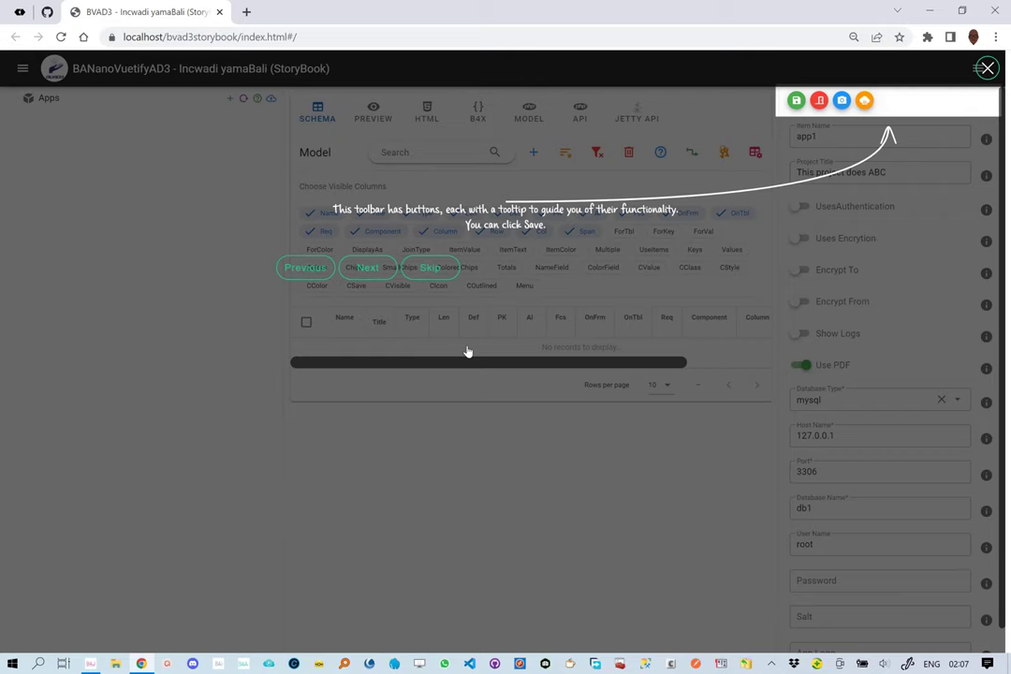
# Step: Continue the tour through the Schema, Preview, HTML, B4X, Model, API and Jetty API explanations
pyautogui.click(384, 272)
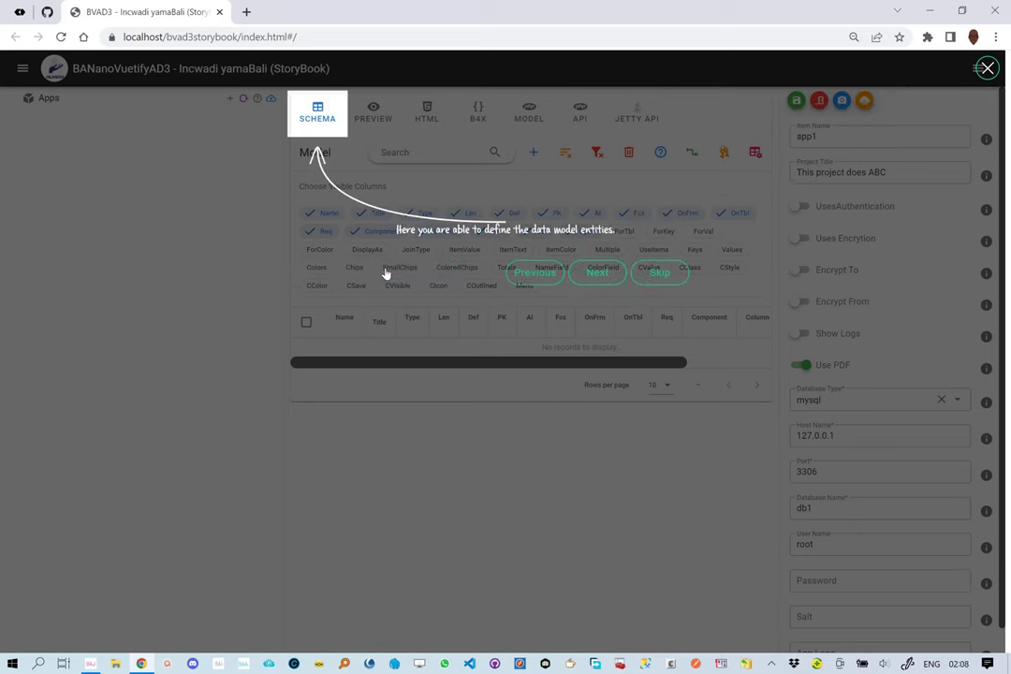
pyautogui.click(586, 281)
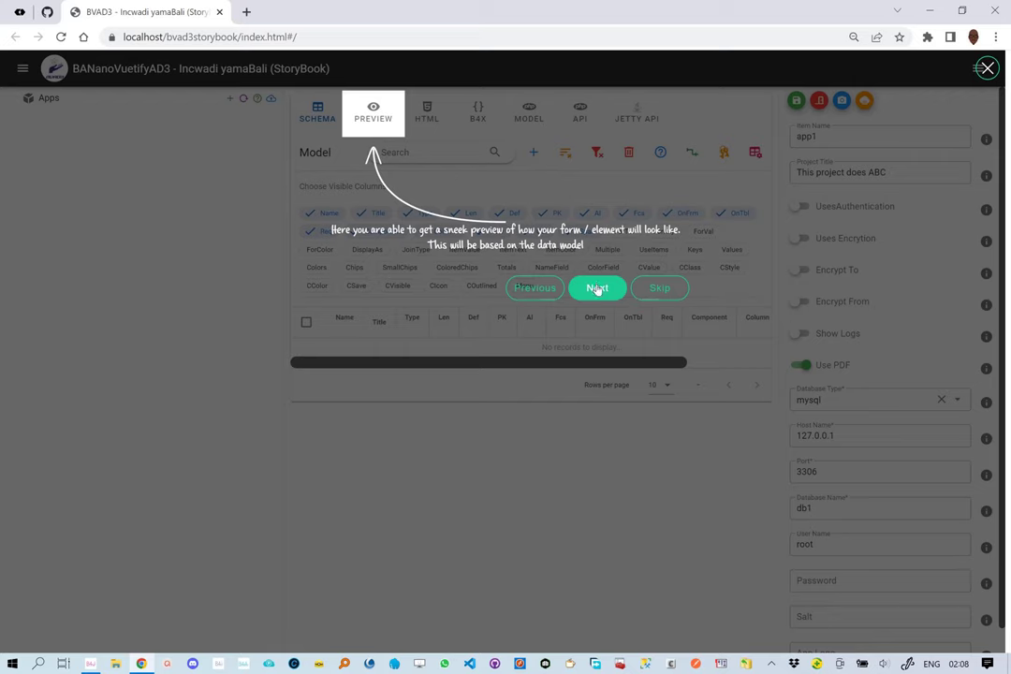
pyautogui.click(598, 290)
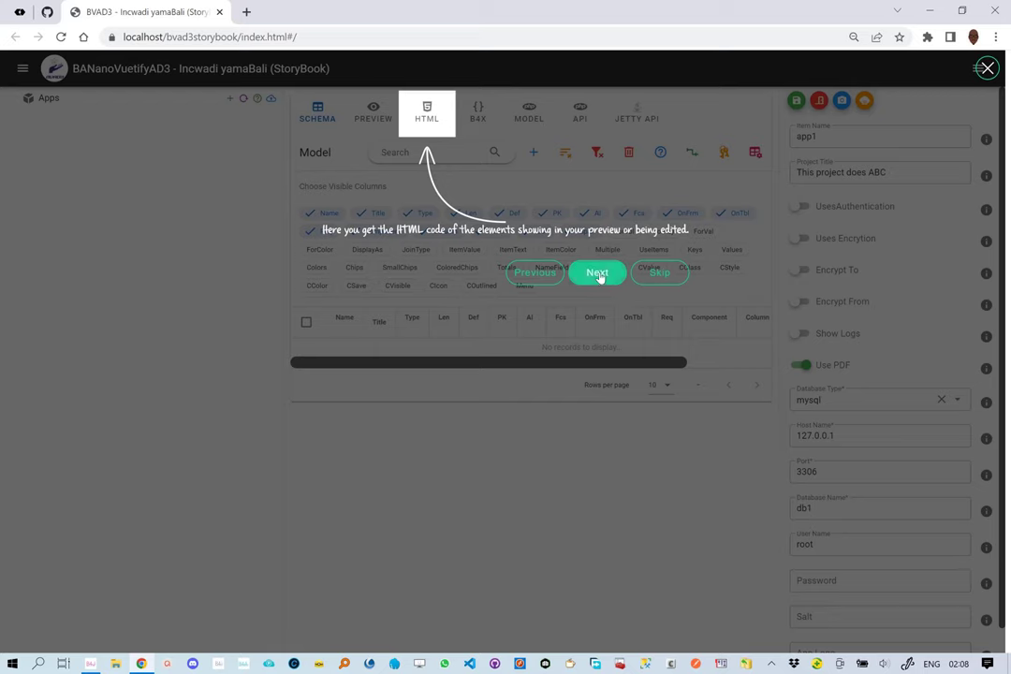
pyautogui.click(599, 274)
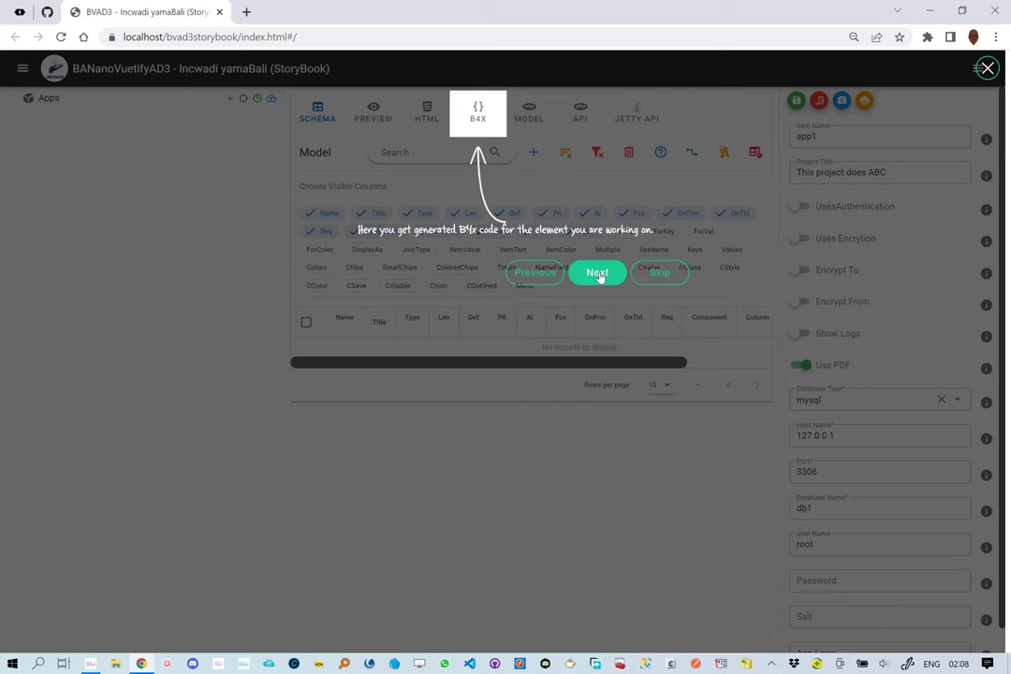
pyautogui.click(599, 274)
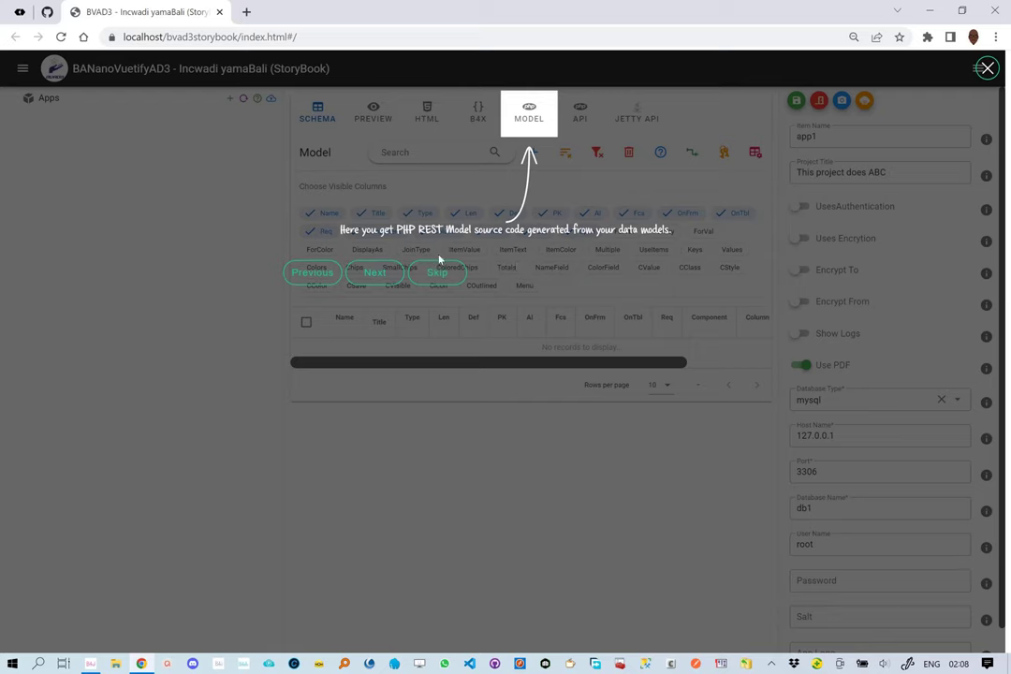
pyautogui.click(379, 274)
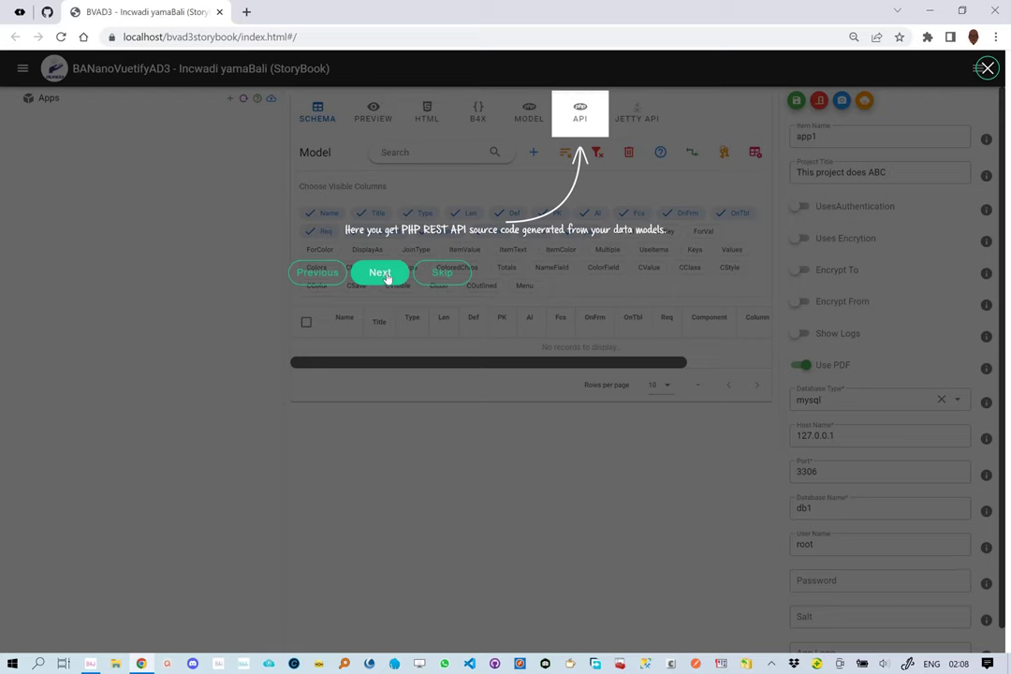
pyautogui.click(381, 274)
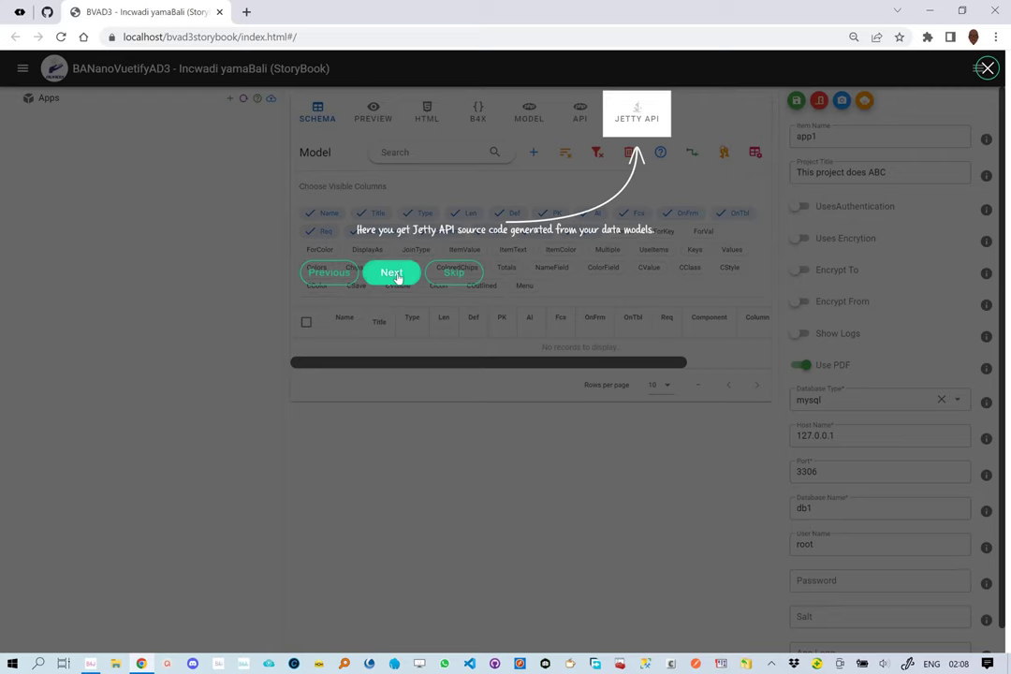
# Step: Read the tour notes on column help, foreign relationships, dropdown content and field setup, and finish the tour
pyautogui.click(397, 278)
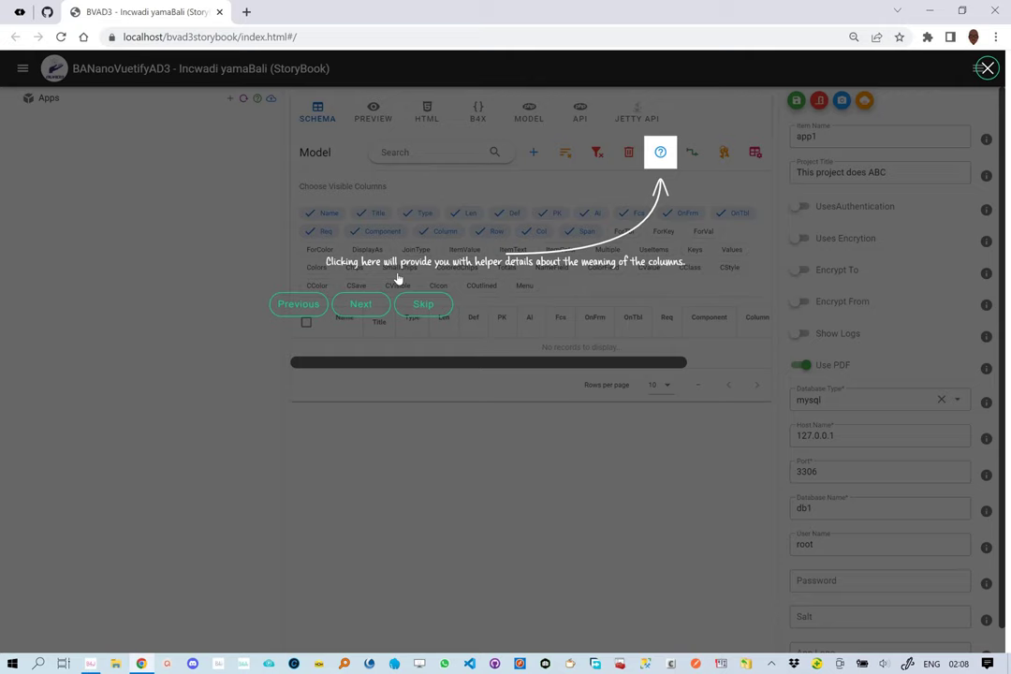
pyautogui.click(368, 311)
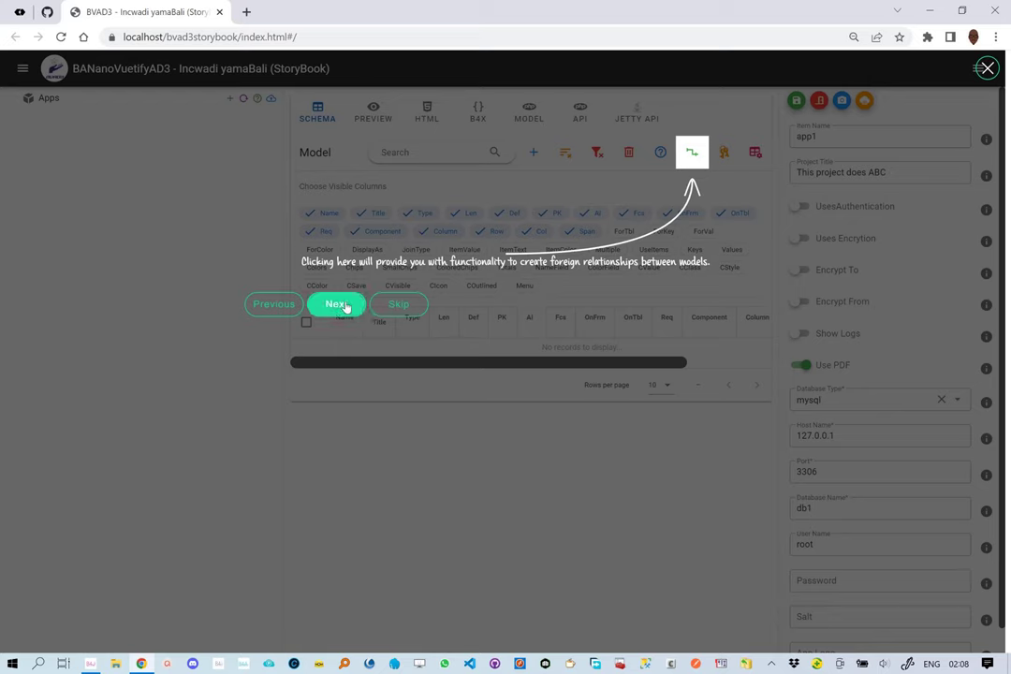
pyautogui.click(339, 305)
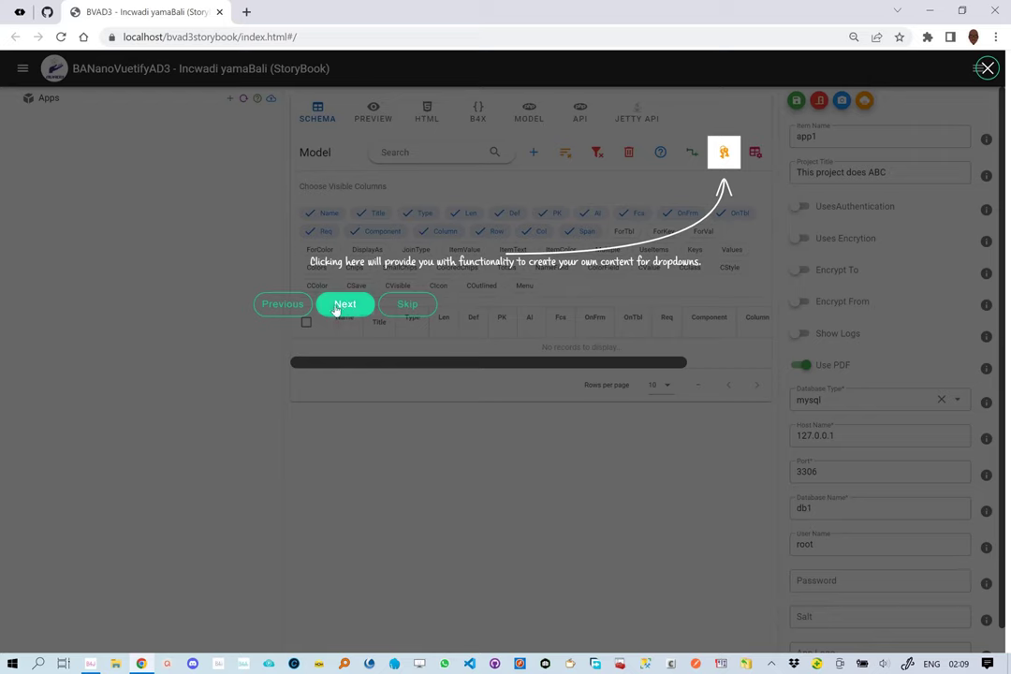
pyautogui.click(337, 309)
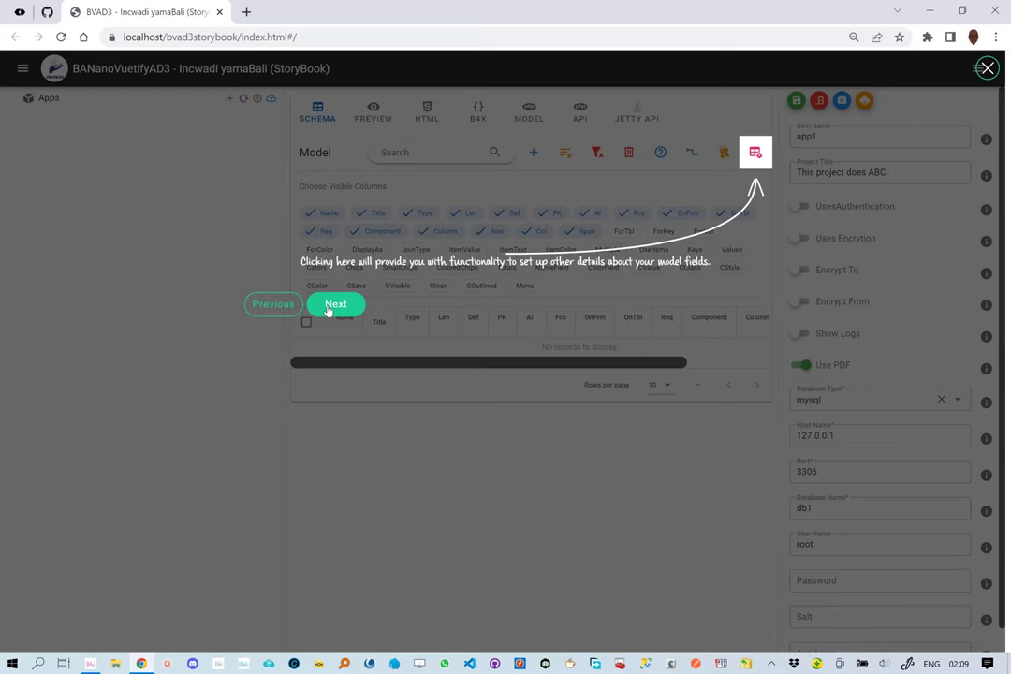
pyautogui.click(329, 309)
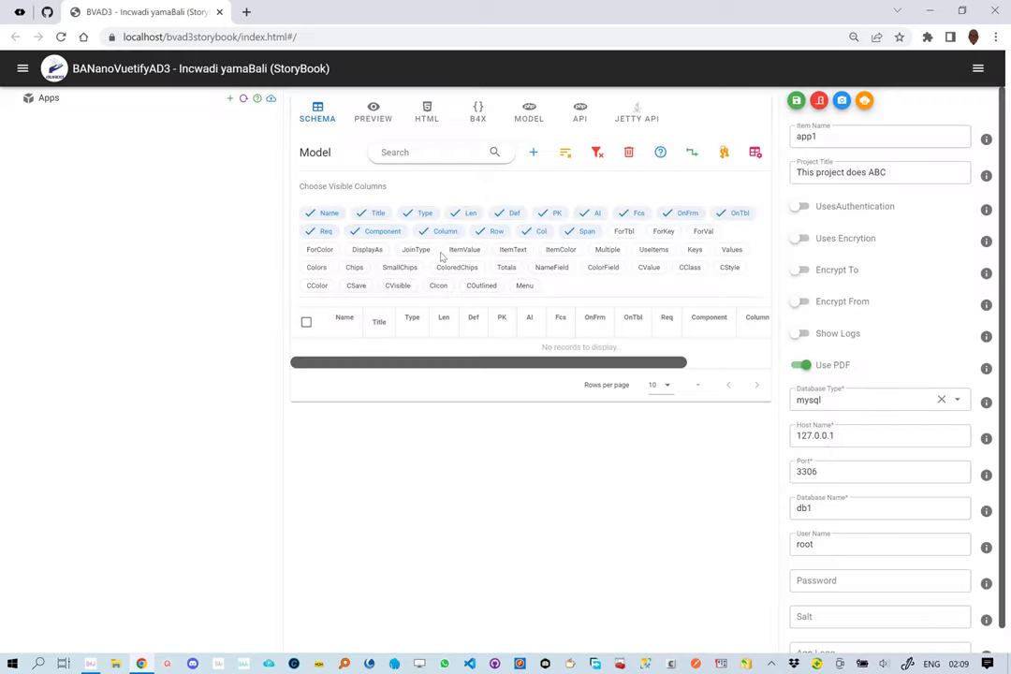
# Step: Save the app1 project and expand the pgindex view in its tree
pyautogui.click(795, 105)
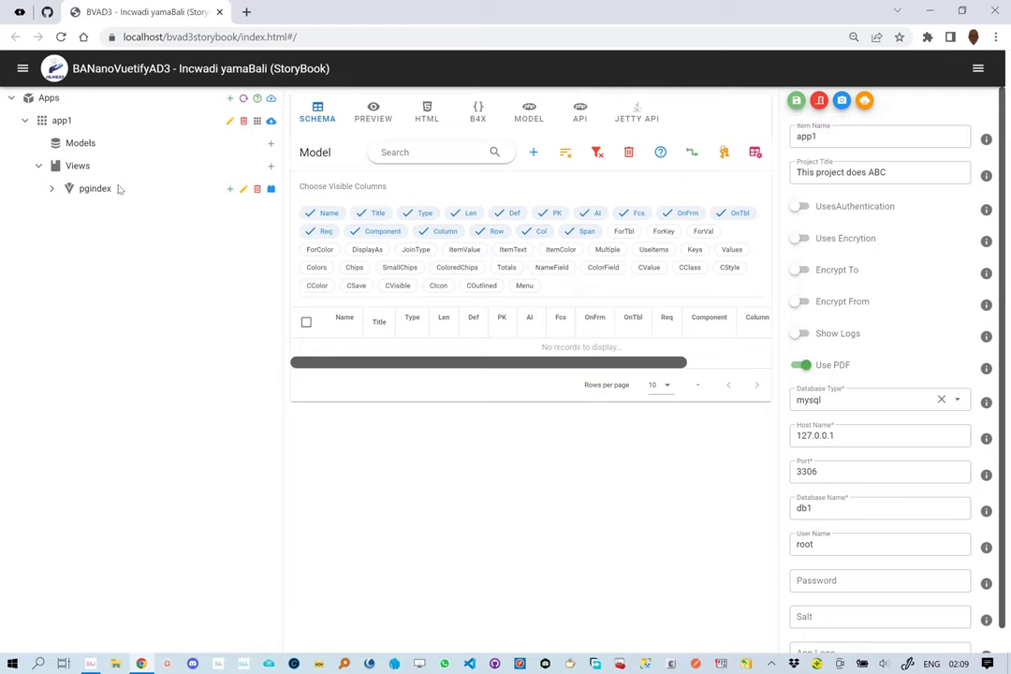
pyautogui.click(51, 192)
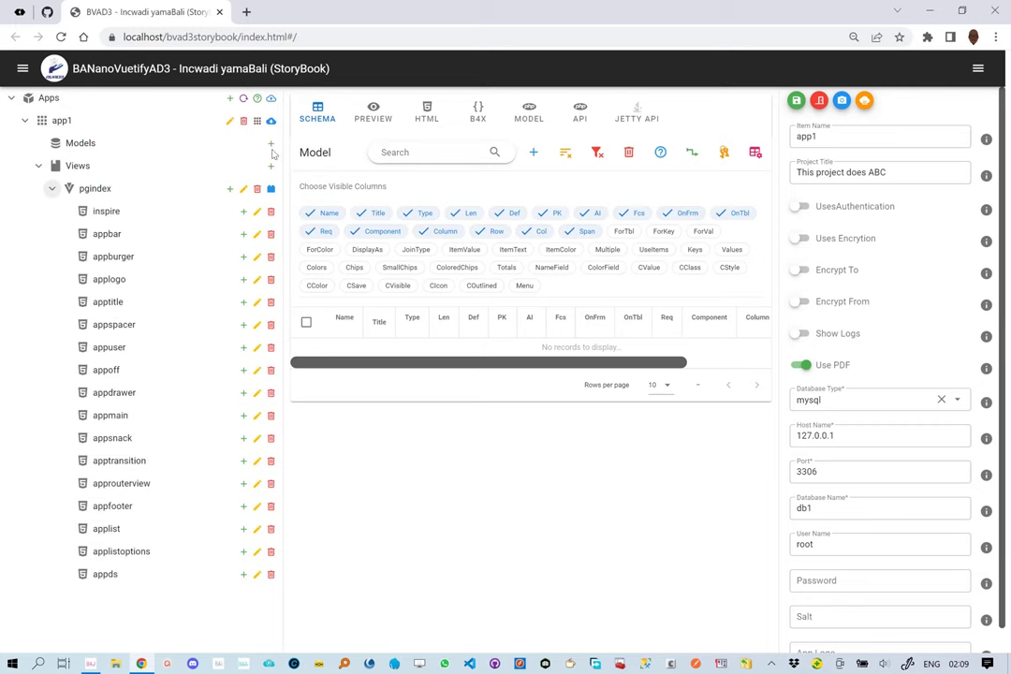
# Step: Add a new model to app1 and name it categories
pyautogui.click(271, 146)
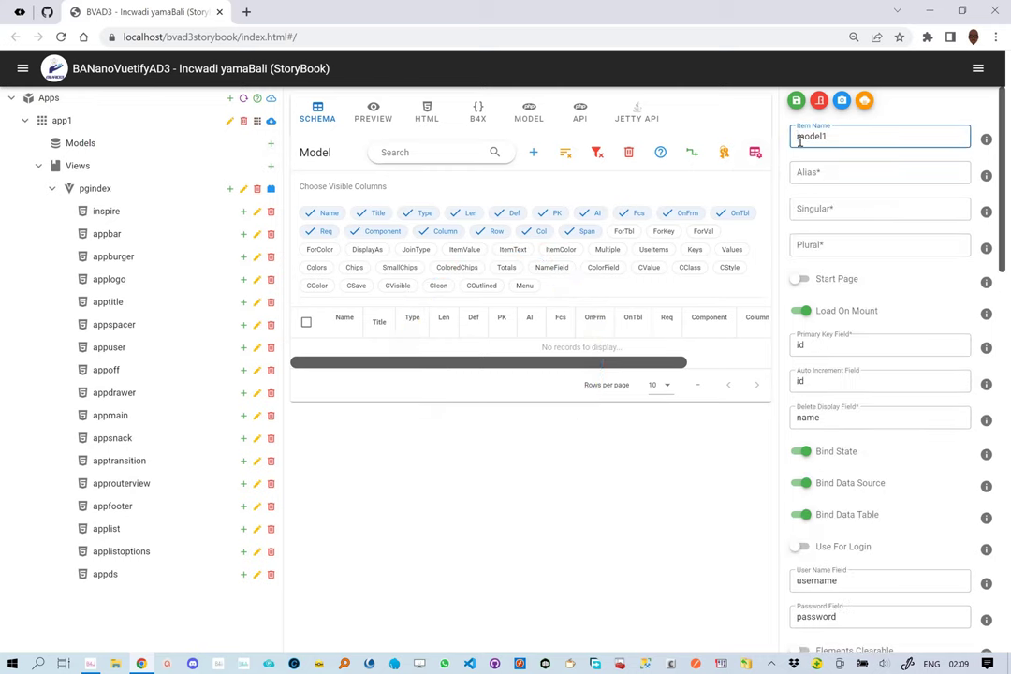
pyautogui.write('ea')
pyautogui.write('te')
pyautogui.write('gor')
pyautogui.write('ies')
pyautogui.press('Delete')
pyautogui.press('Delete')
pyautogui.press('Delete')
pyautogui.press('Delete')
pyautogui.press('Delete')
pyautogui.press('Delete')
# Step: Set the model's singular to Category and plural to Categories, enable Start Page, and save the model
pyautogui.click(823, 213)
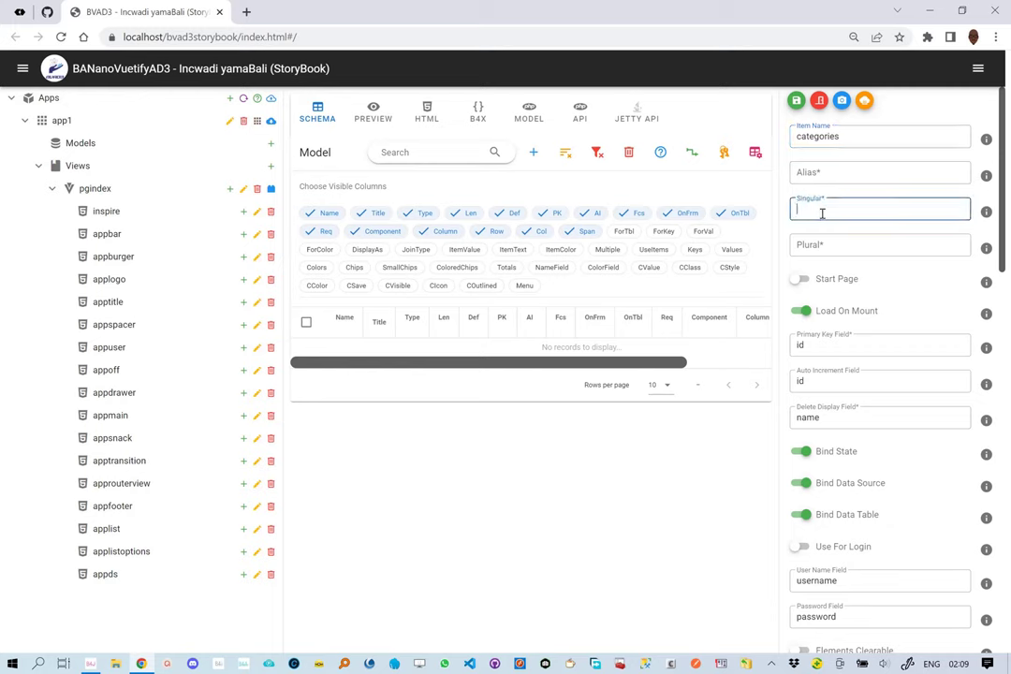
pyautogui.write('Category')
pyautogui.click(819, 245)
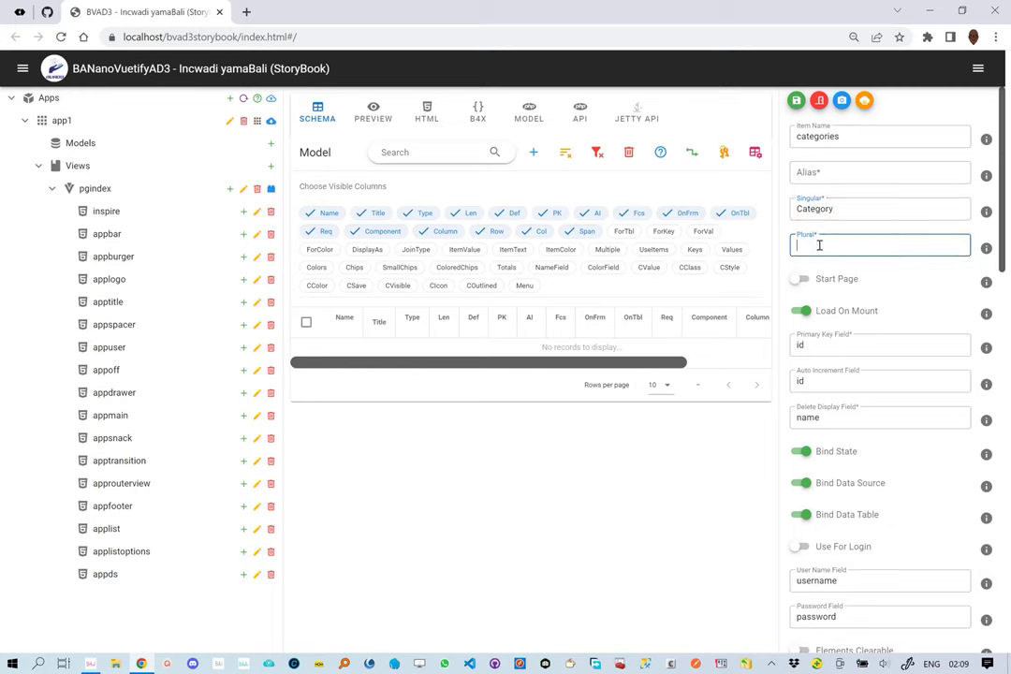
pyautogui.write('Categories')
pyautogui.press('Tab')
pyautogui.click(816, 282)
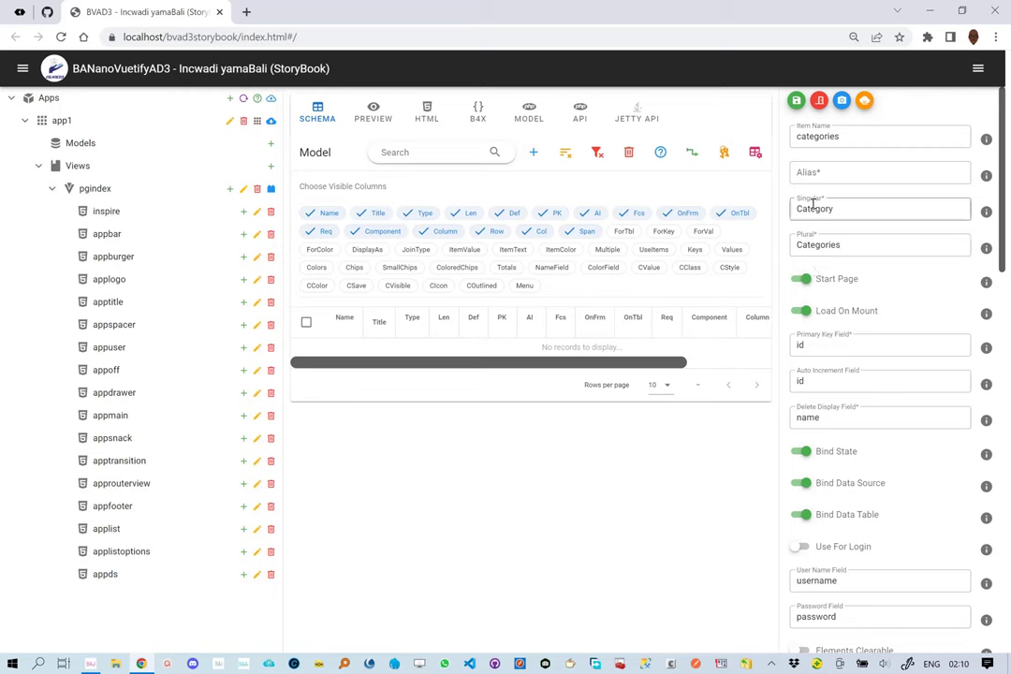
pyautogui.click(797, 102)
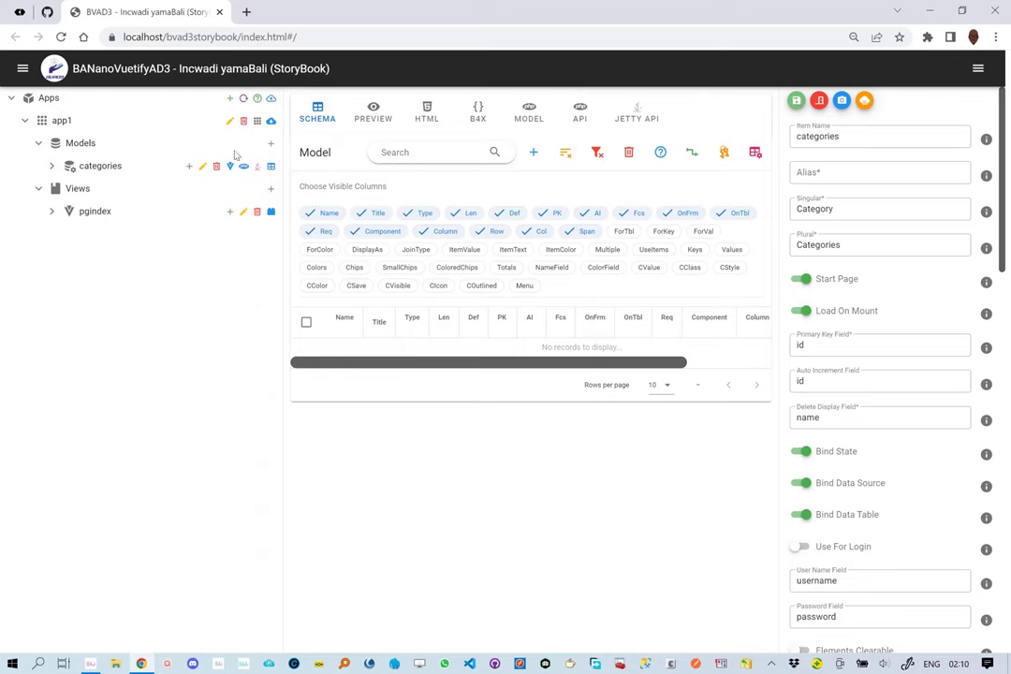
# Step: In the categories data model, exclude id from the form and table, and make Name required and focused
pyautogui.click(52, 168)
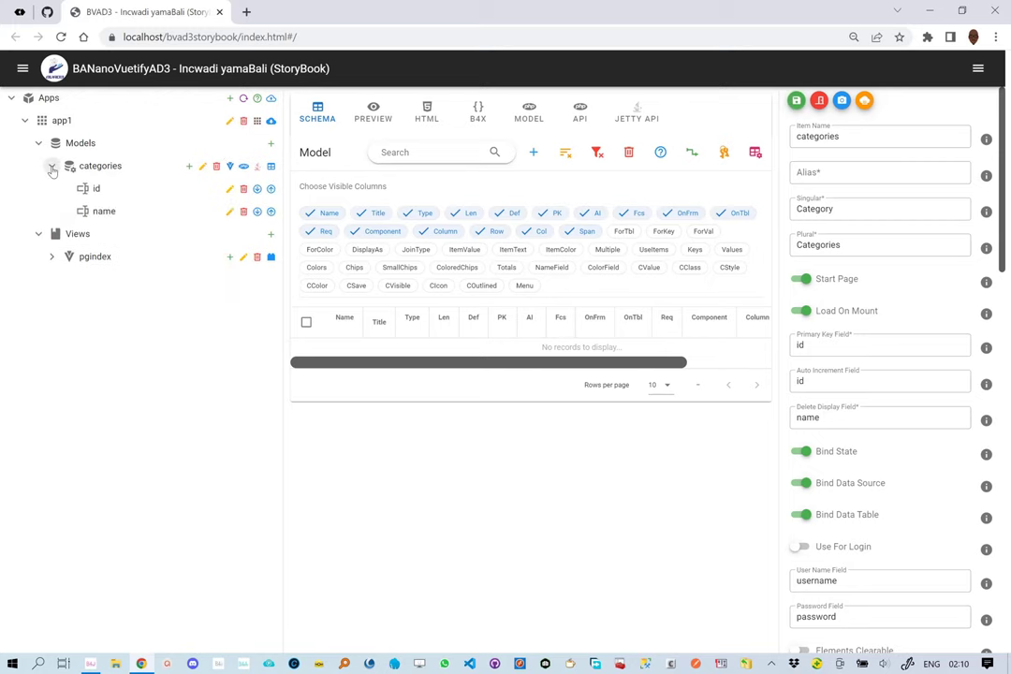
pyautogui.click(229, 190)
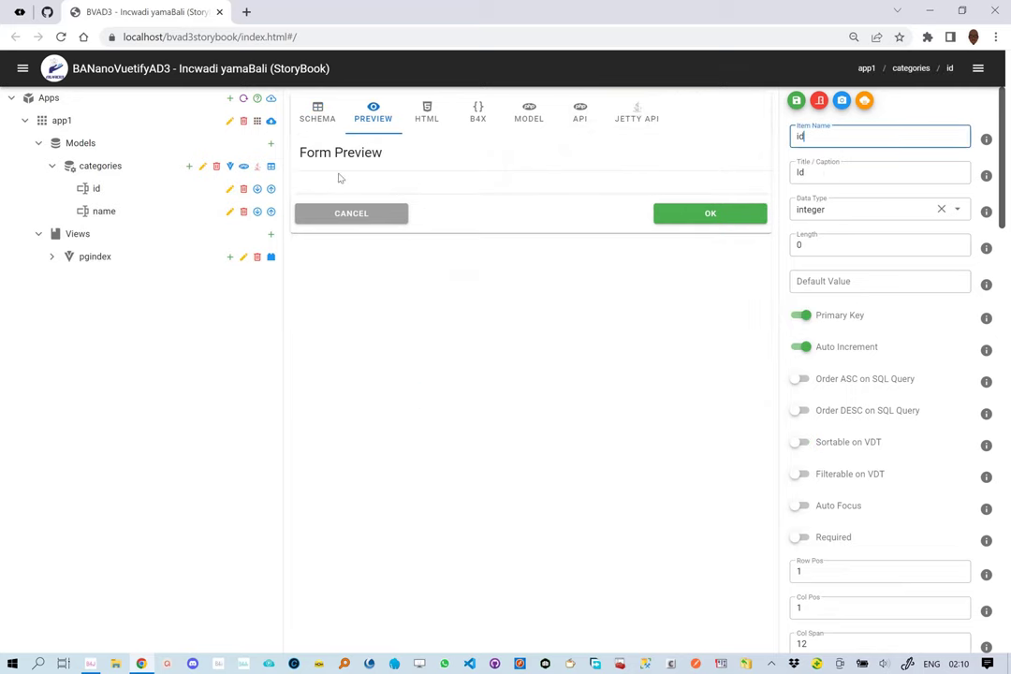
pyautogui.click(271, 166)
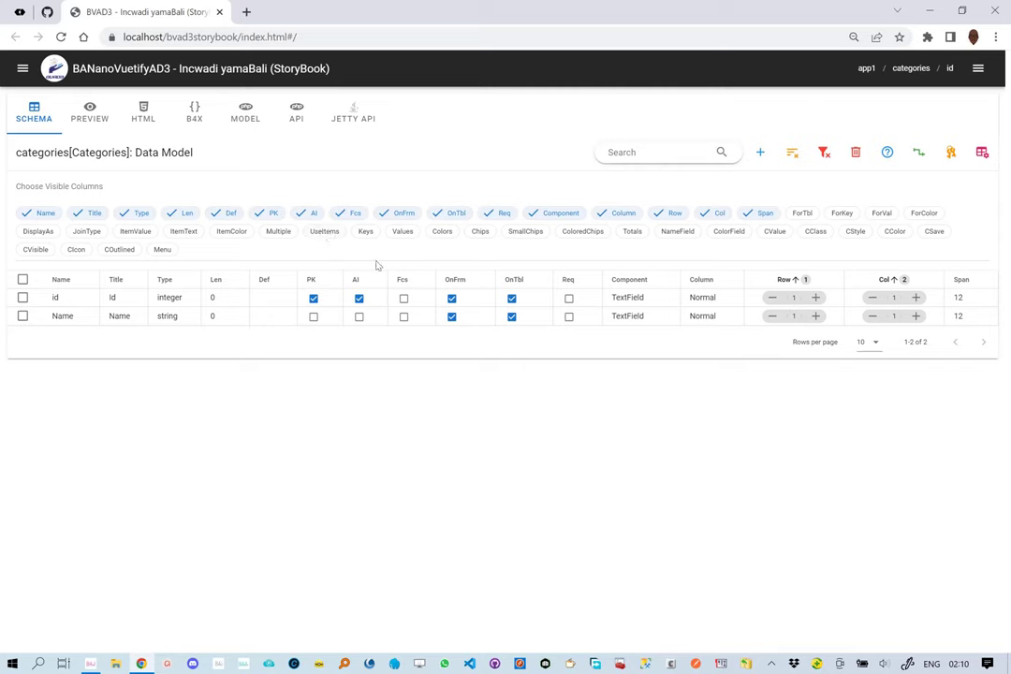
pyautogui.click(452, 298)
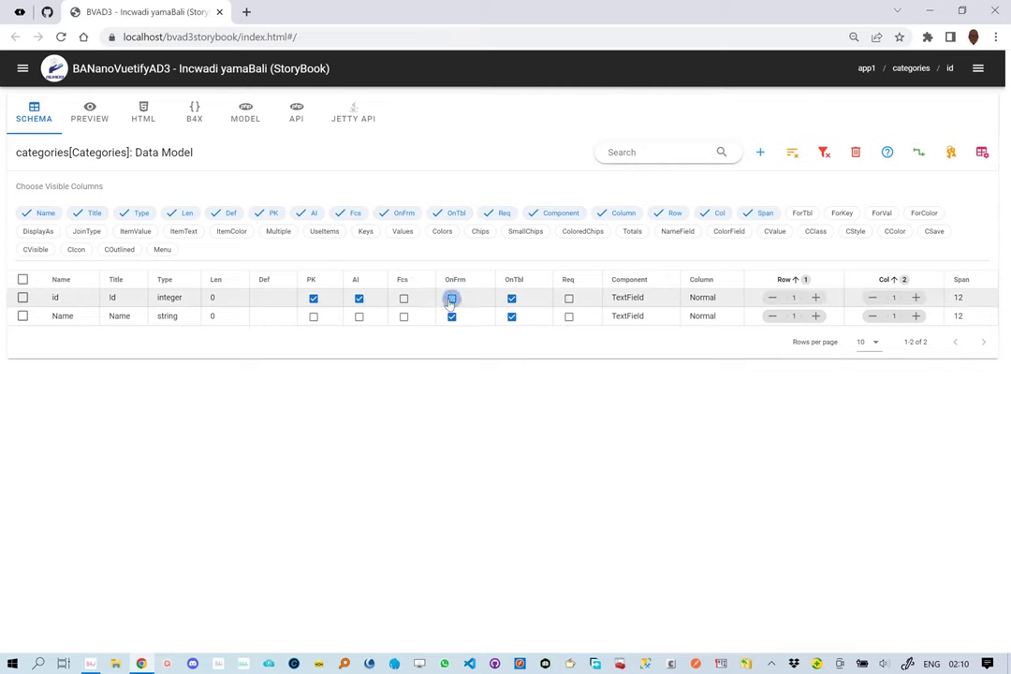
pyautogui.click(512, 299)
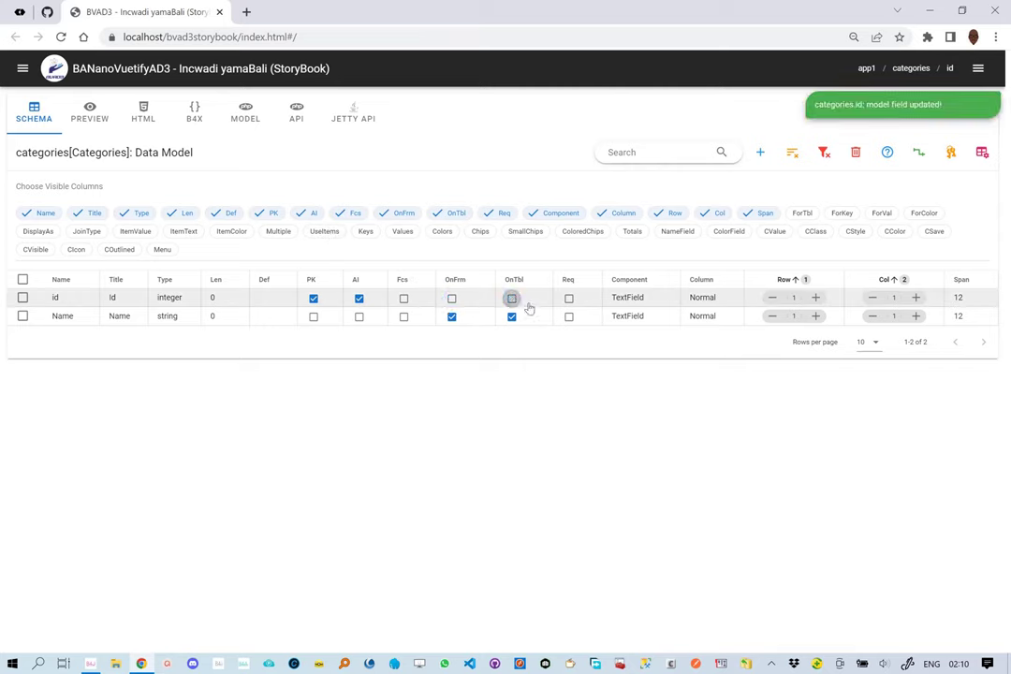
pyautogui.click(569, 317)
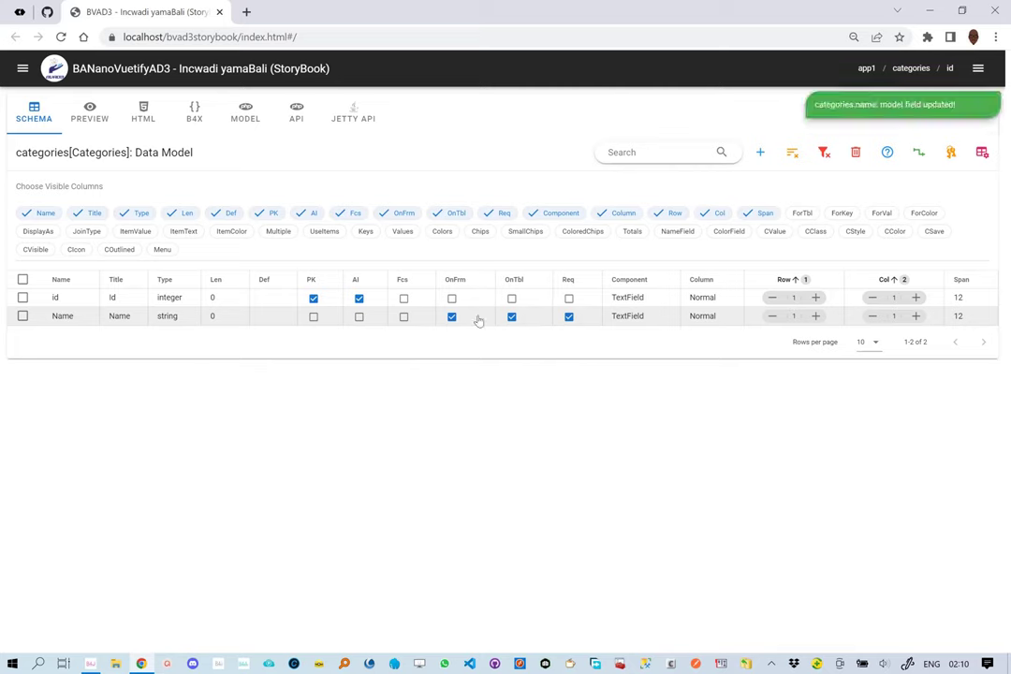
pyautogui.click(403, 317)
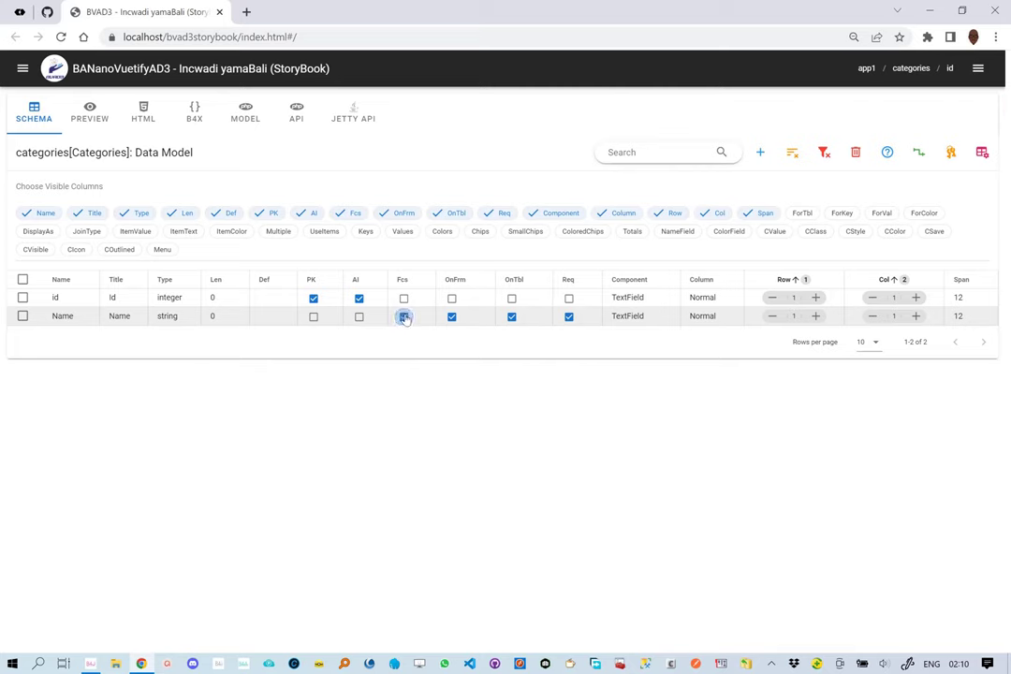
# Step: Start the guided help for the schema columns and read the explanations from Name through AI
pyautogui.click(887, 153)
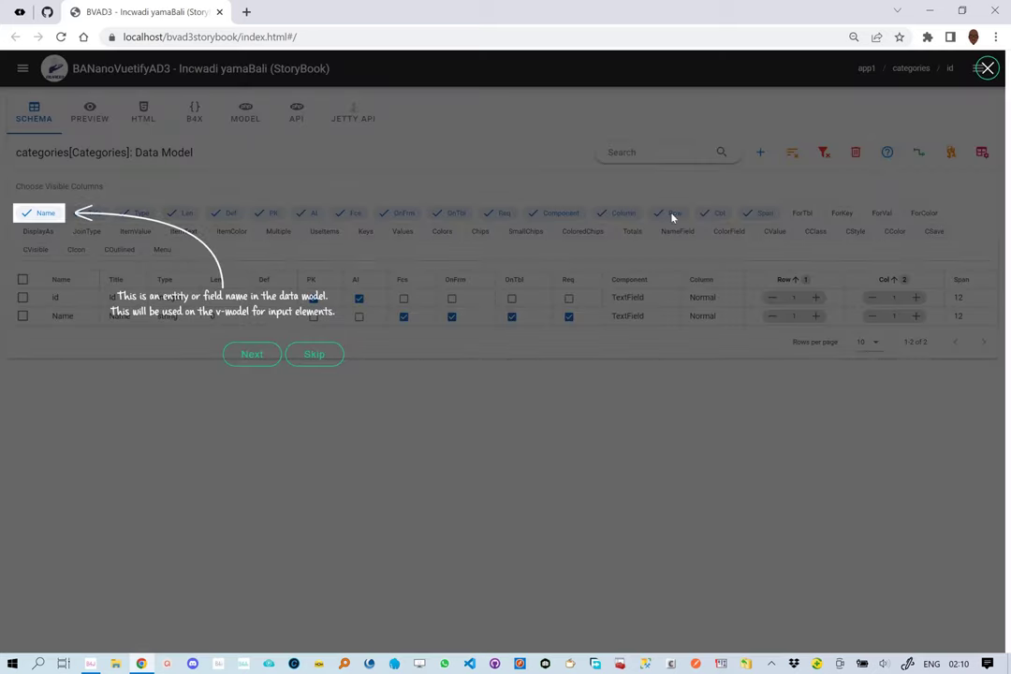
pyautogui.click(252, 356)
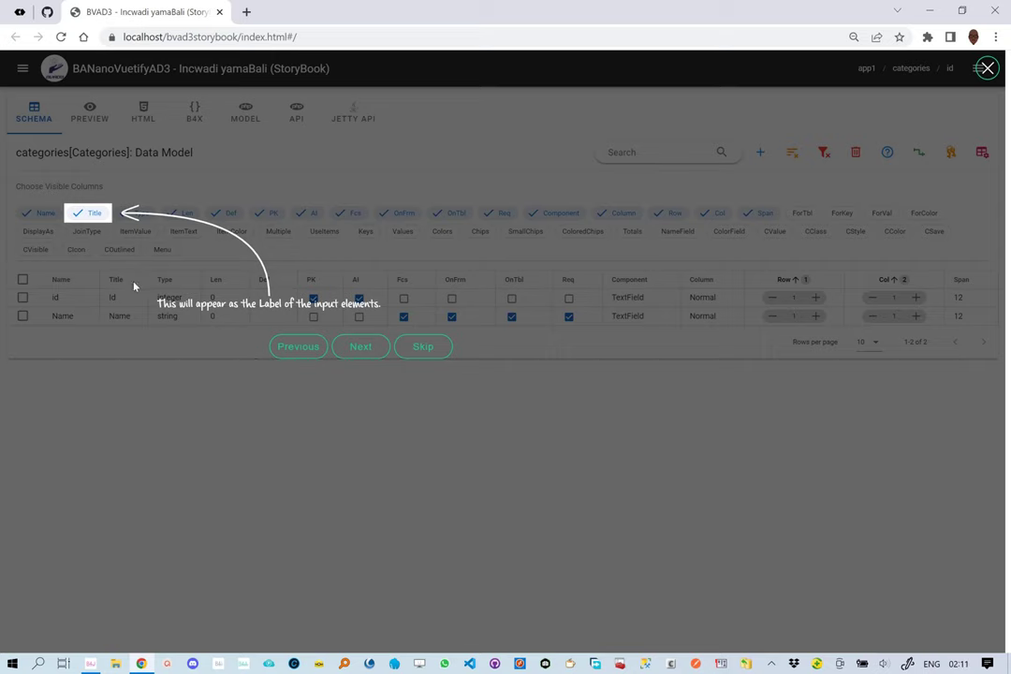
pyautogui.click(359, 349)
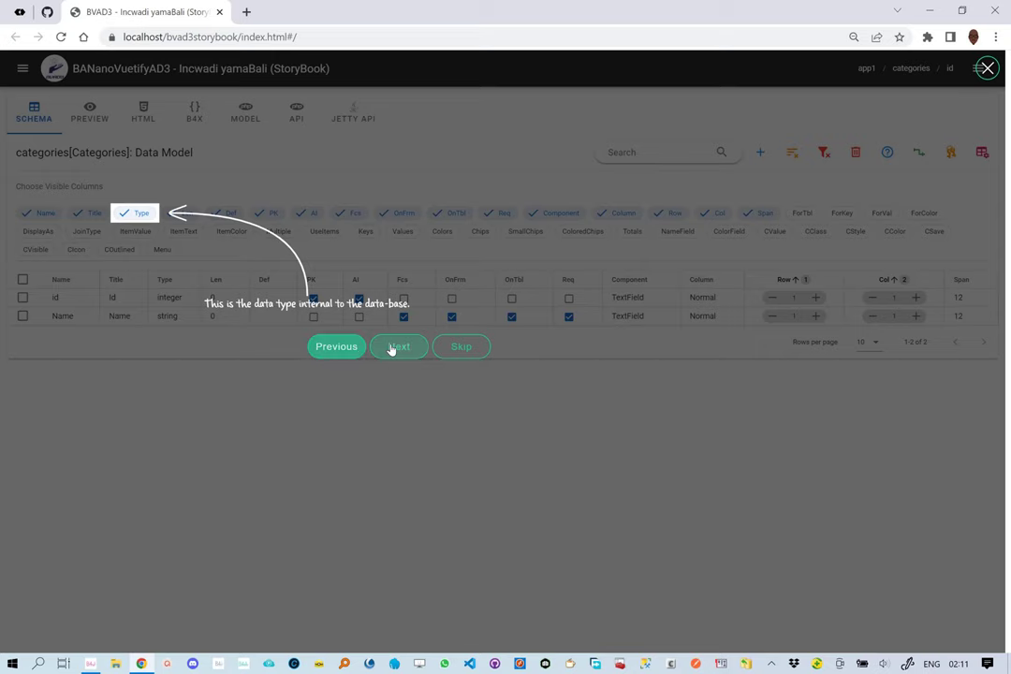
pyautogui.click(392, 348)
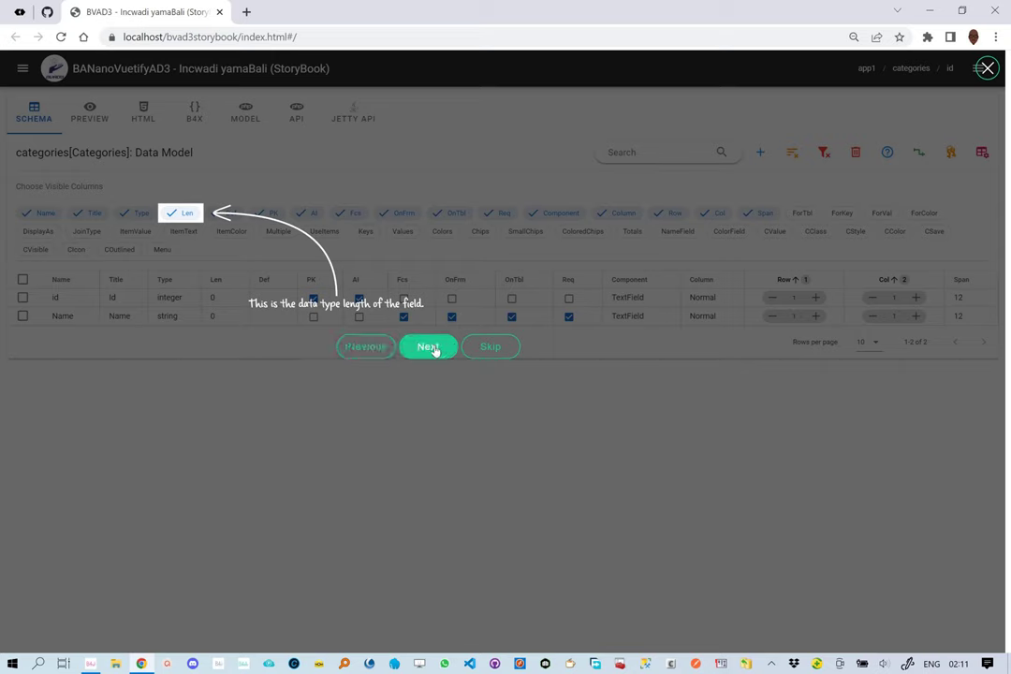
pyautogui.click(427, 348)
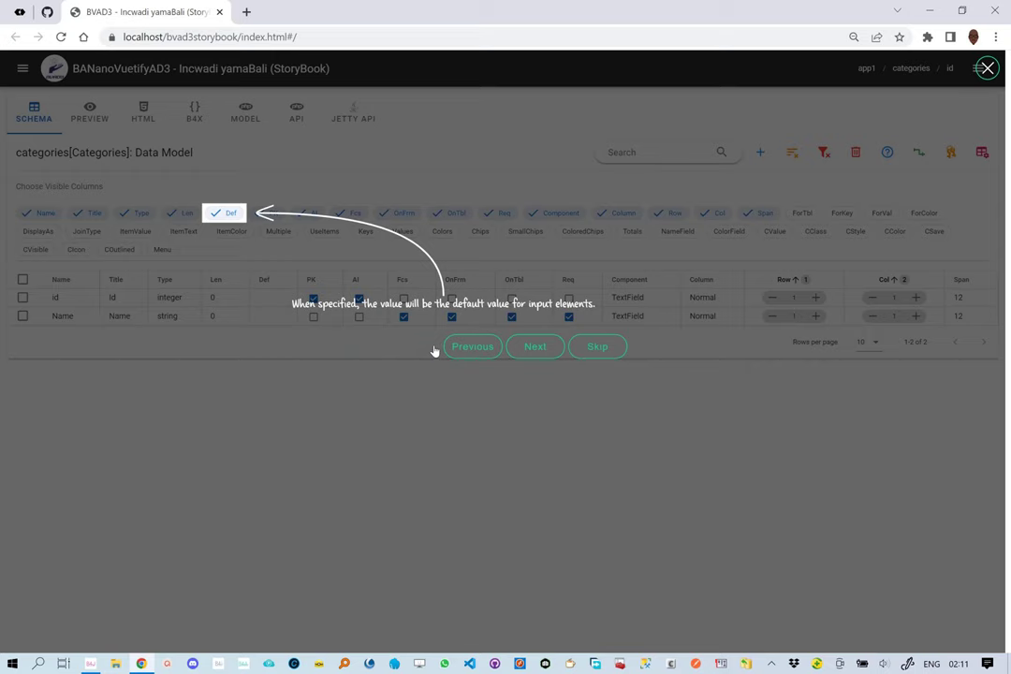
pyautogui.click(535, 348)
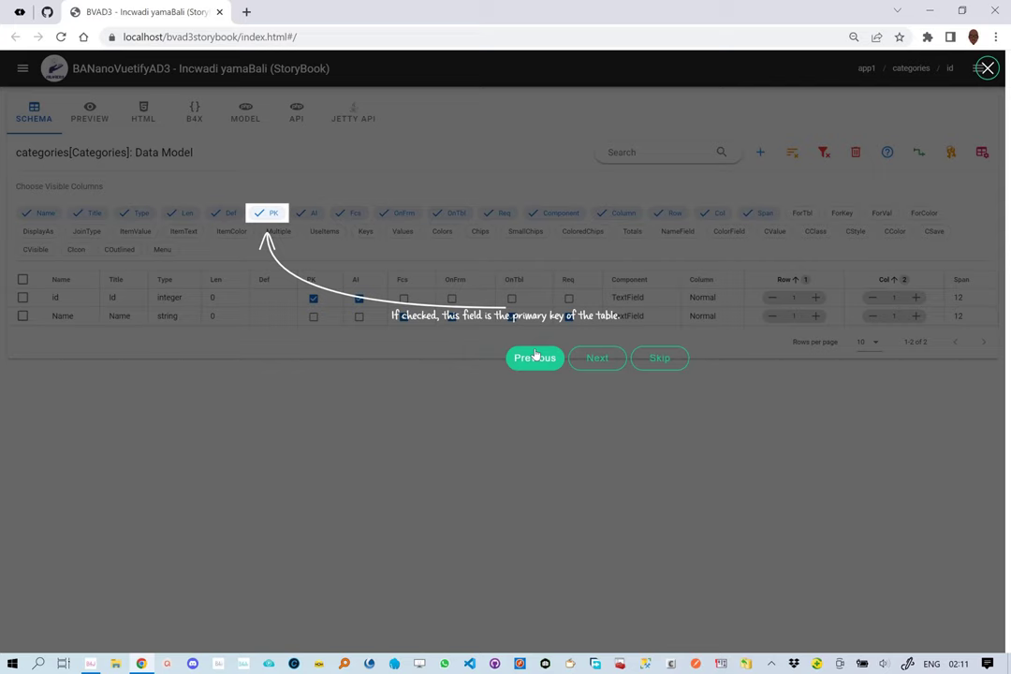
pyautogui.click(592, 361)
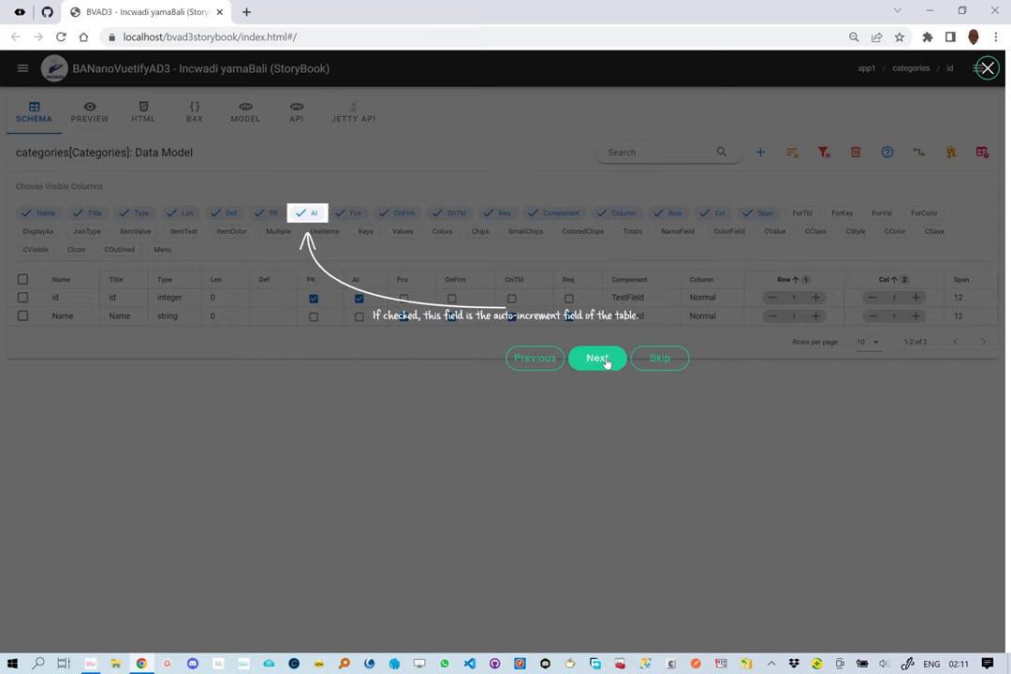
# Step: Read the remaining schema column explanations from Fcs through Span and finish the guided help
pyautogui.click(600, 359)
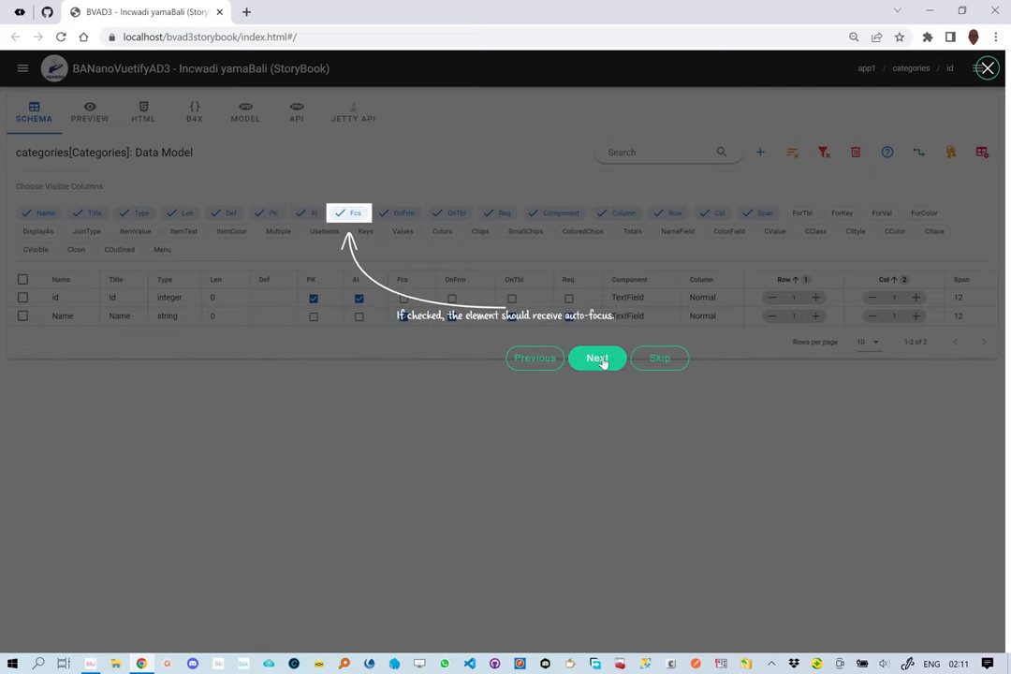
pyautogui.click(599, 359)
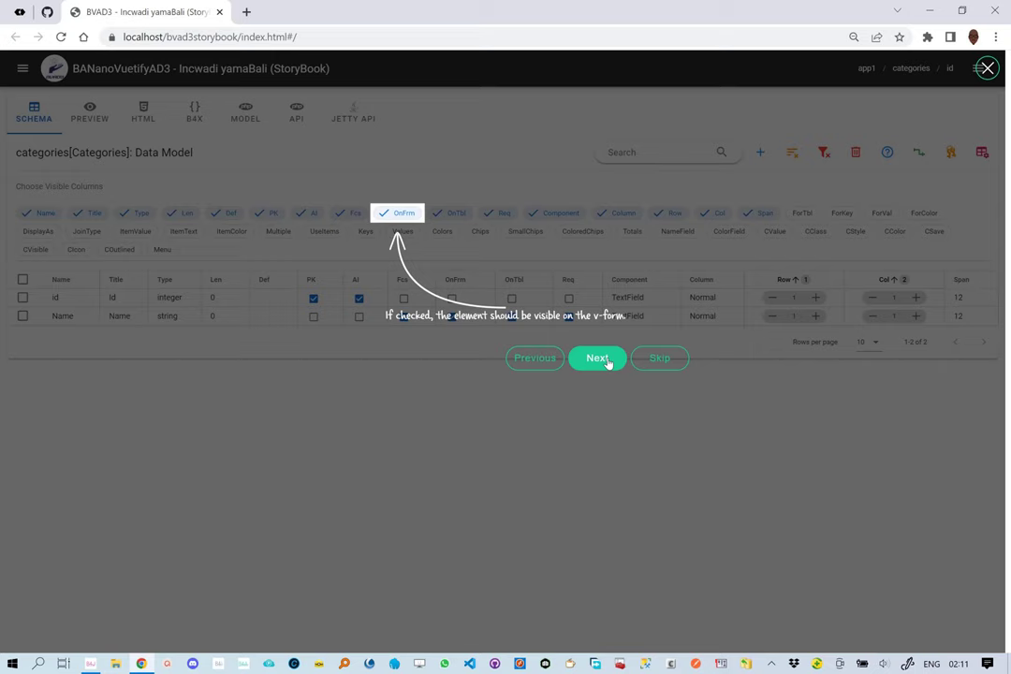
pyautogui.click(607, 362)
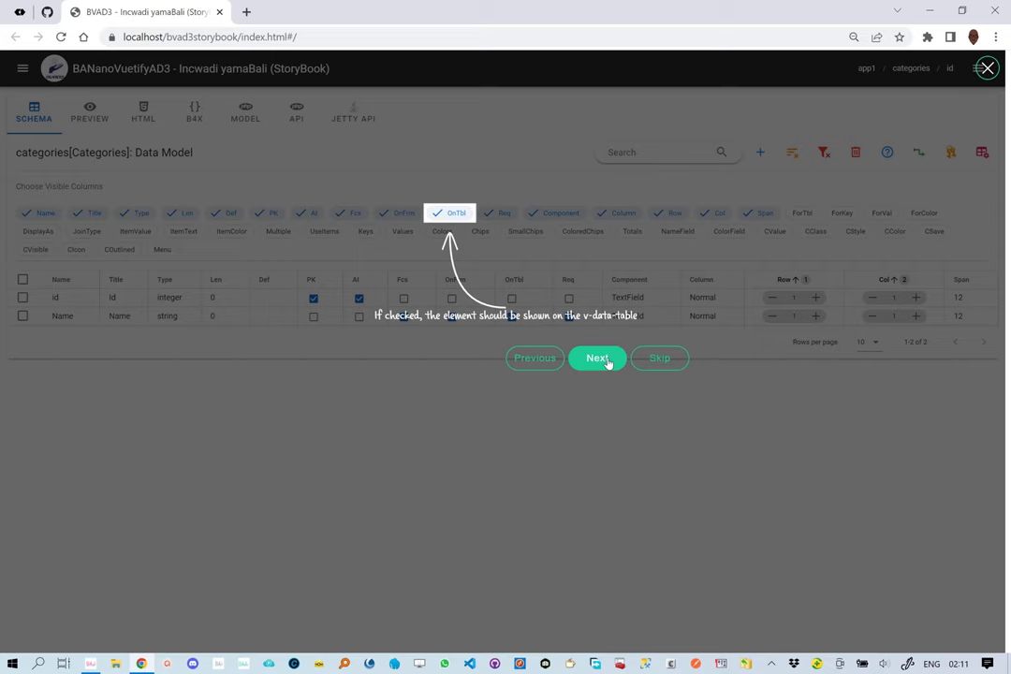
pyautogui.click(607, 361)
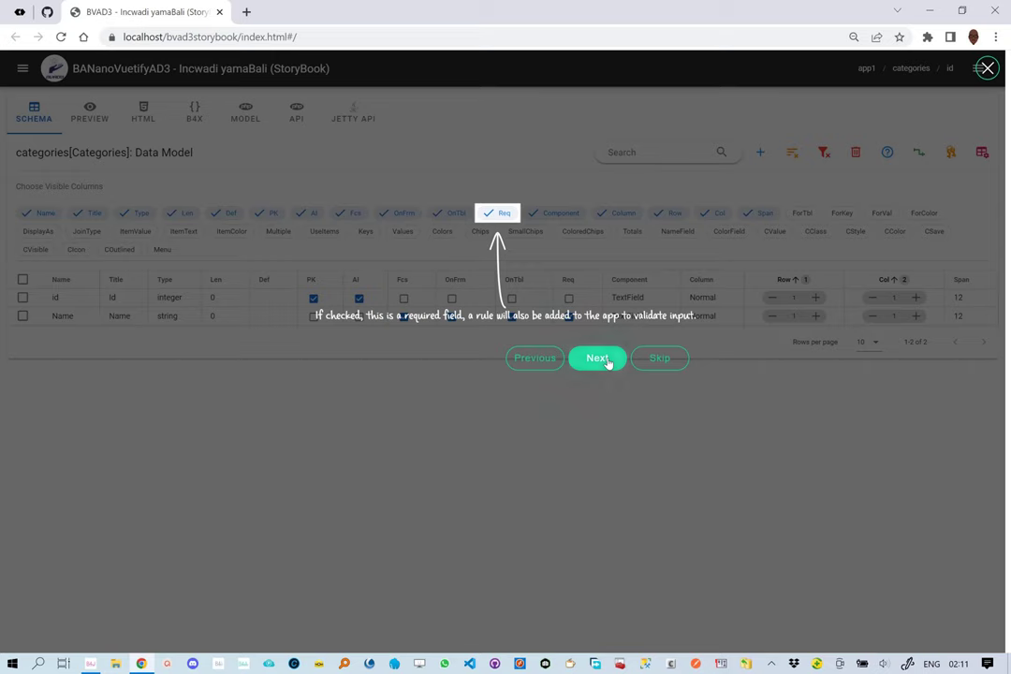
pyautogui.click(607, 361)
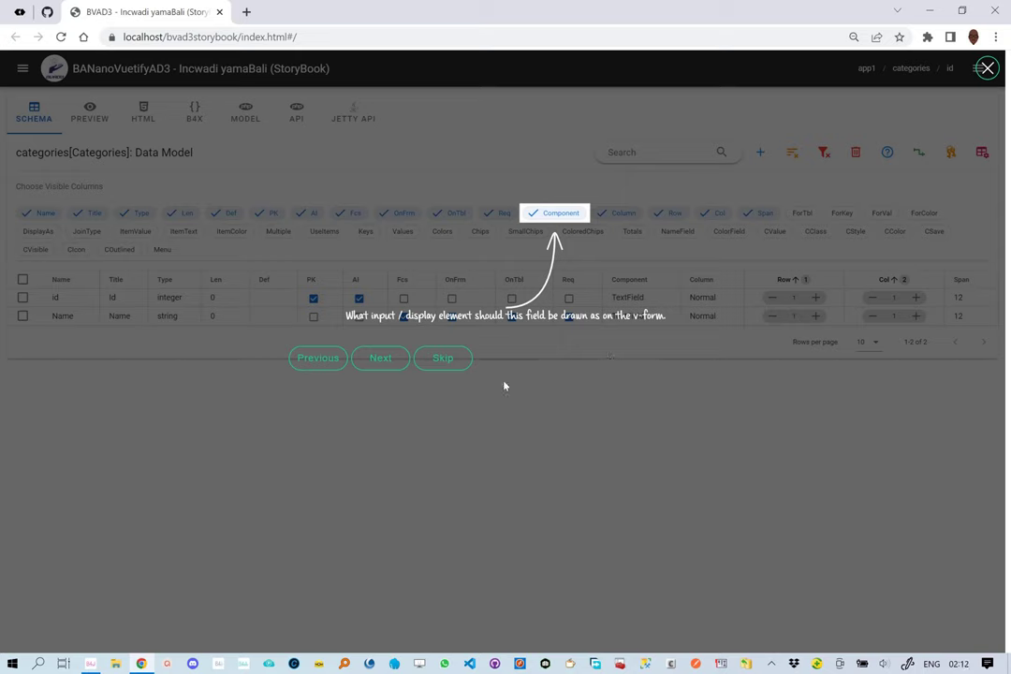
pyautogui.click(380, 358)
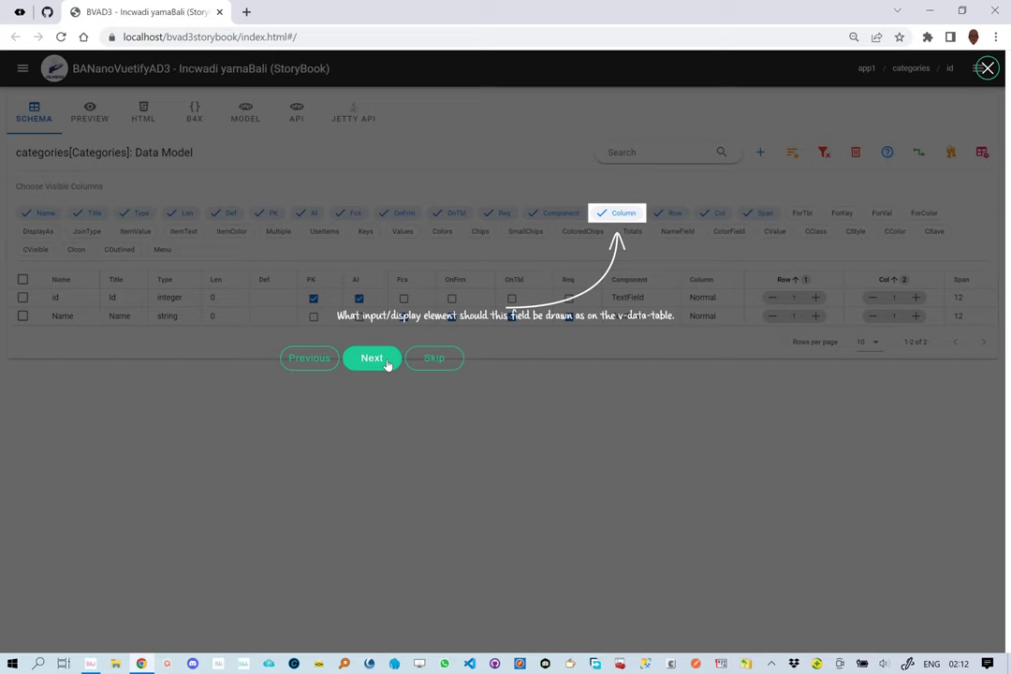
pyautogui.click(388, 361)
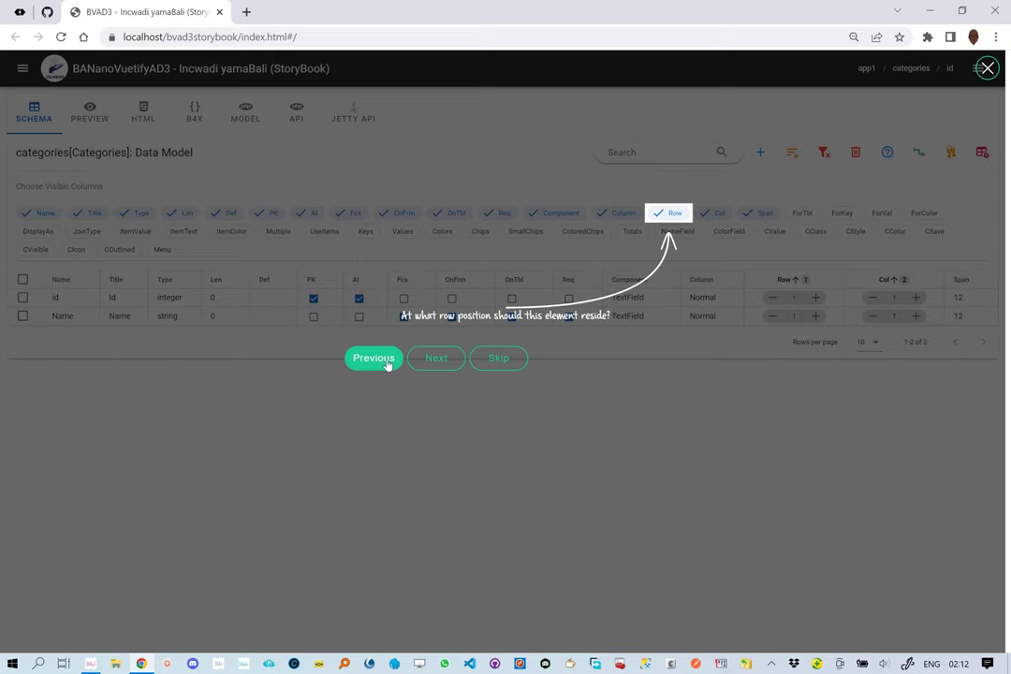
pyautogui.click(435, 360)
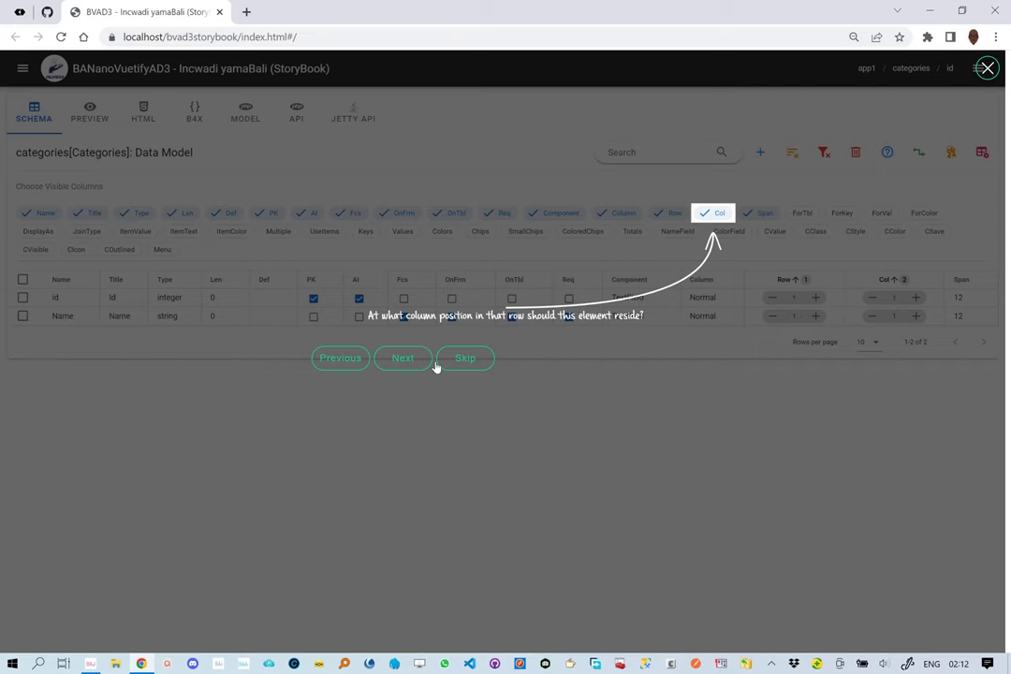
pyautogui.click(409, 360)
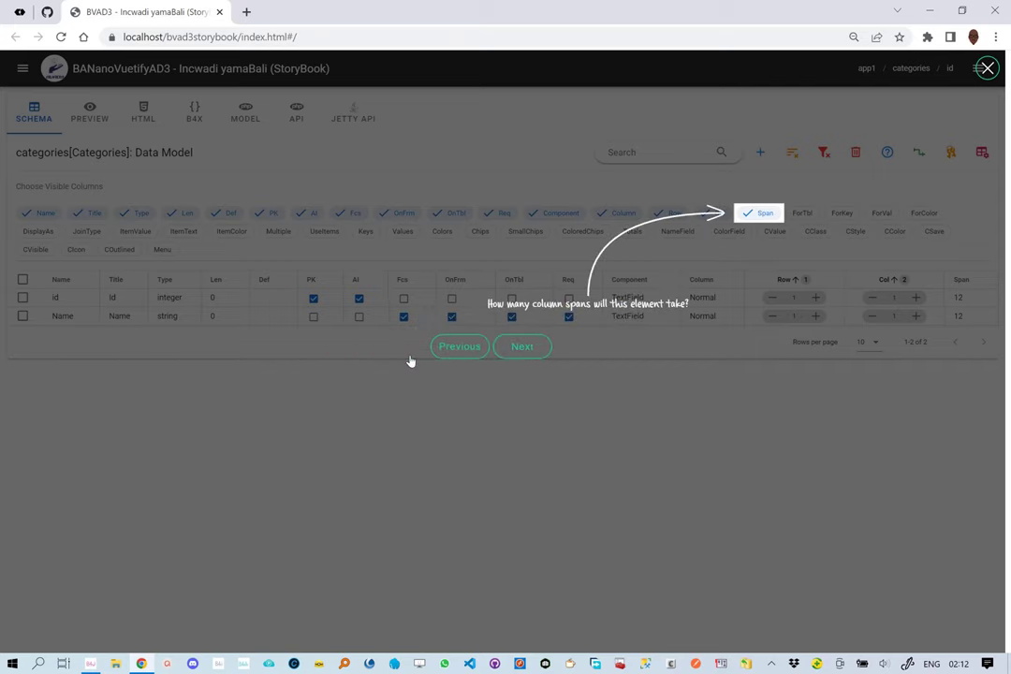
pyautogui.click(515, 353)
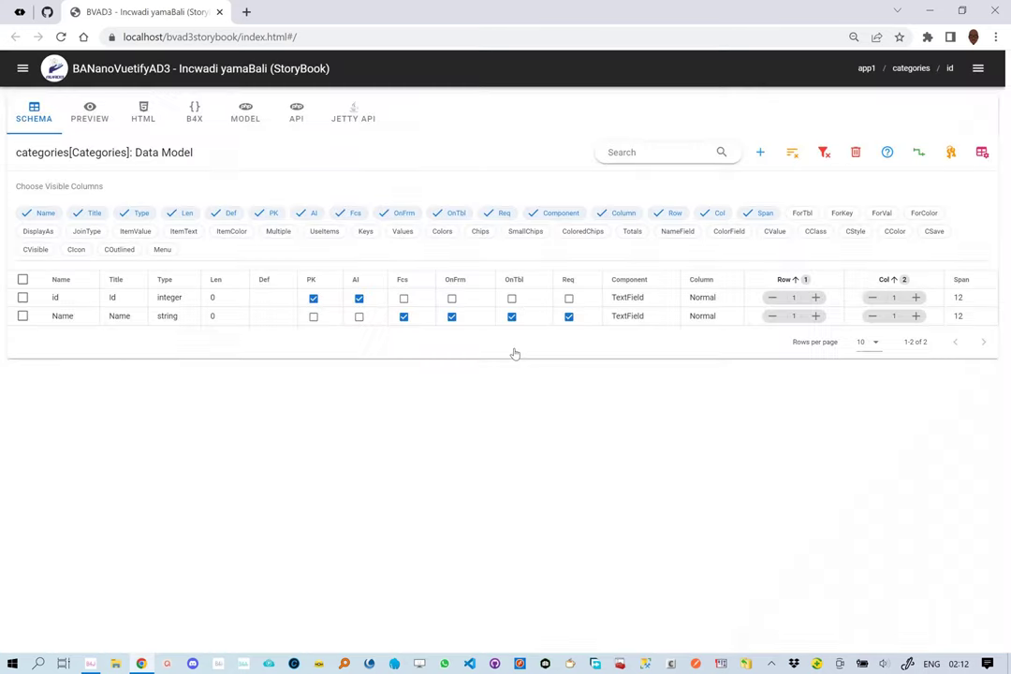
# Step: Set the Name field's row position to 2 and switch the schema table to the foreign-table relationship columns
pyautogui.click(815, 316)
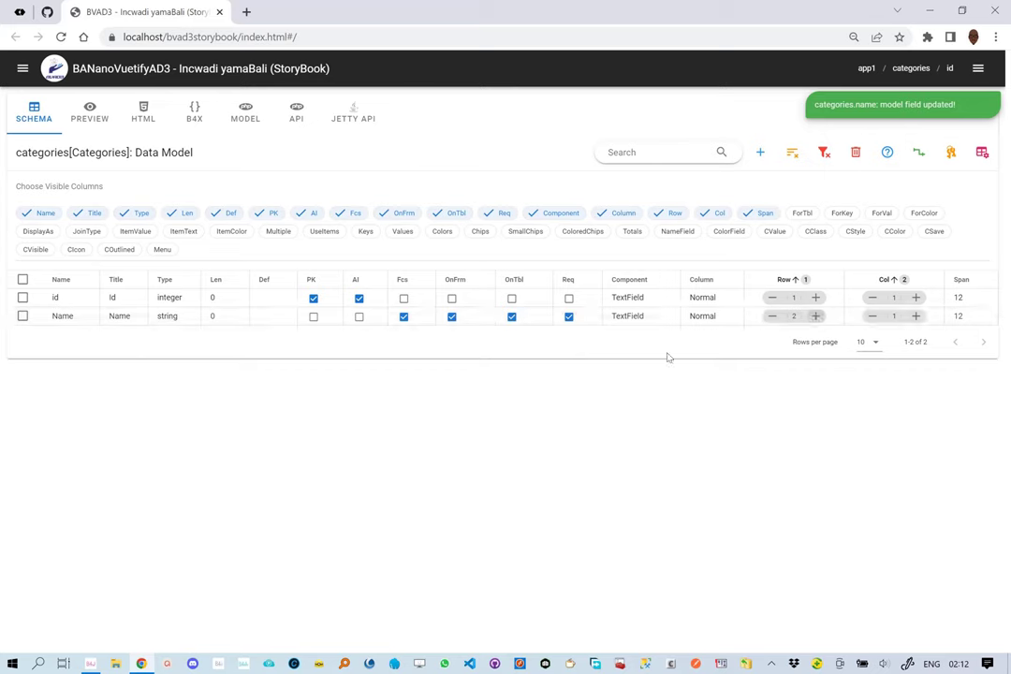
pyautogui.click(921, 158)
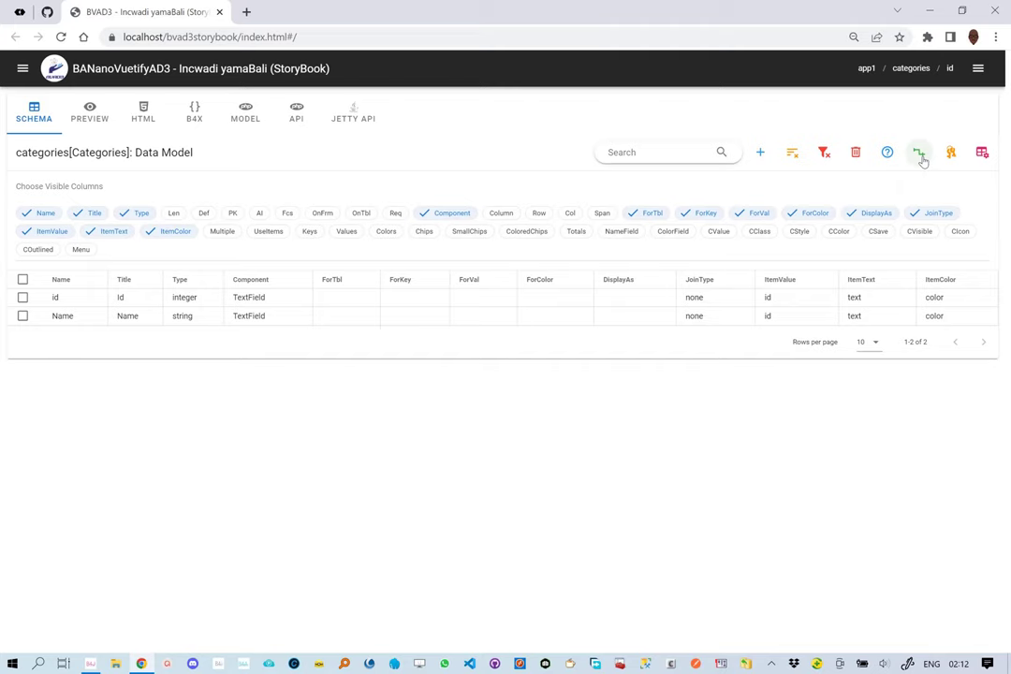
# Step: Start the guided help for the relationship columns and read the explanations from Name through ForColor
pyautogui.click(889, 155)
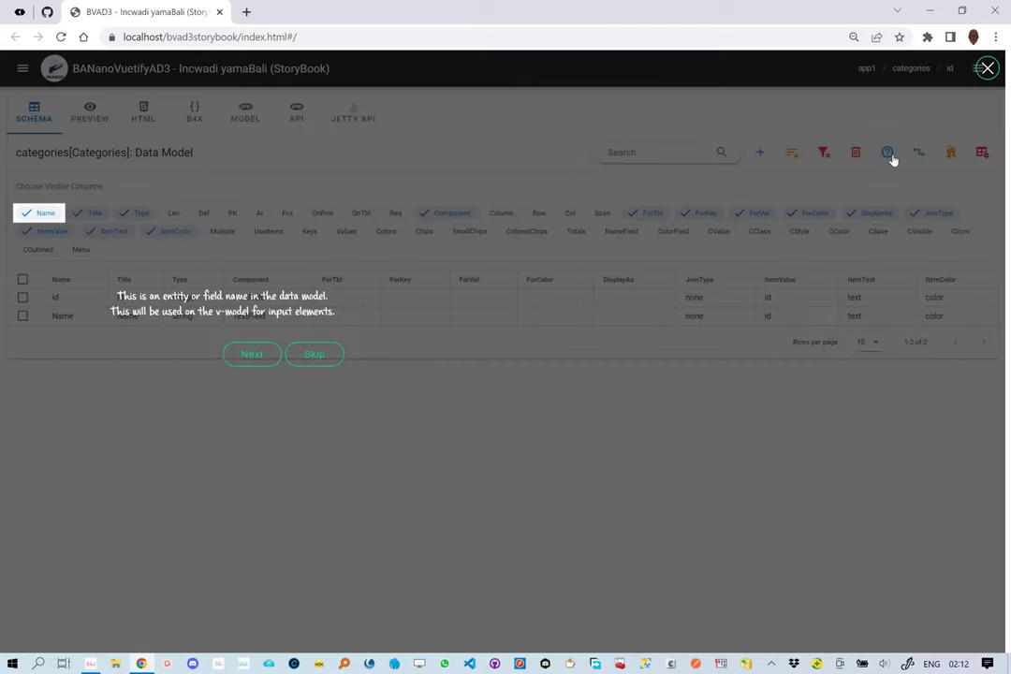
pyautogui.click(253, 356)
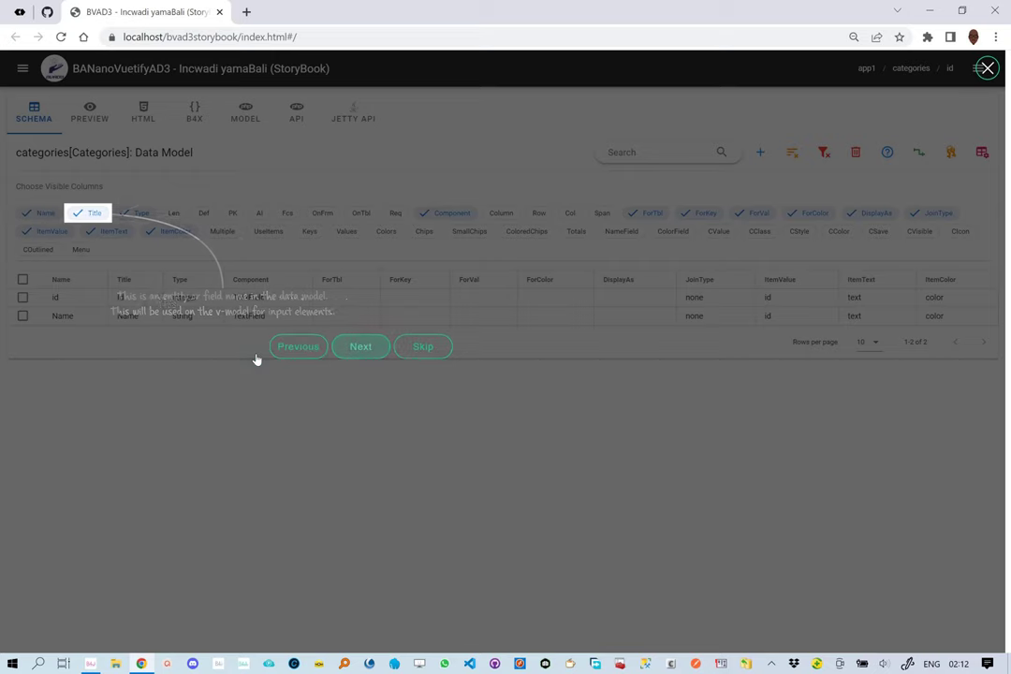
pyautogui.click(360, 348)
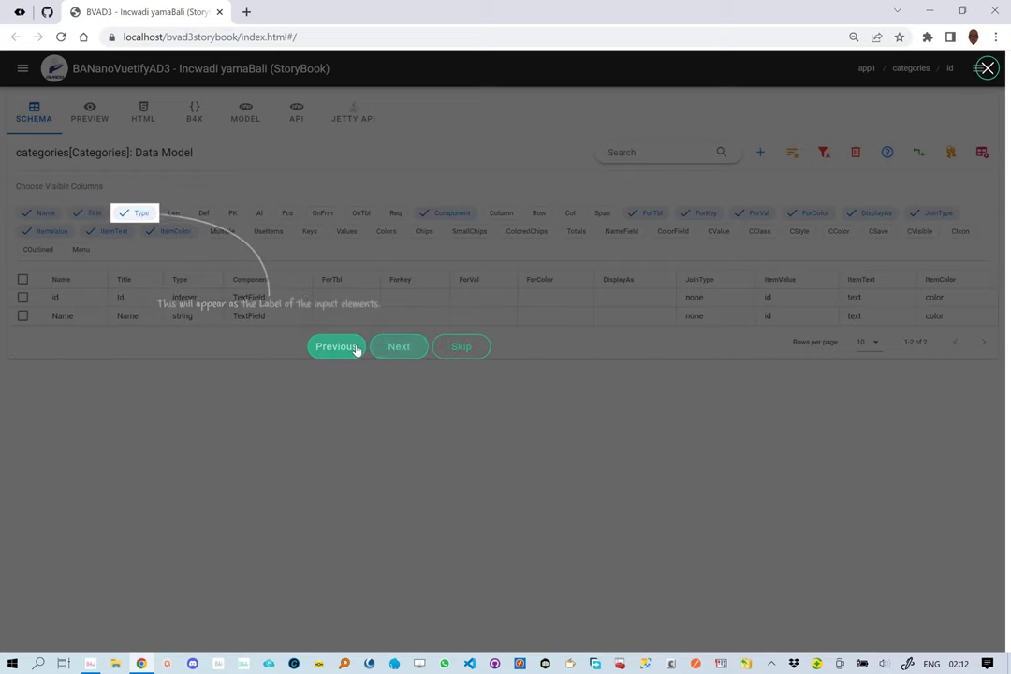
pyautogui.click(406, 352)
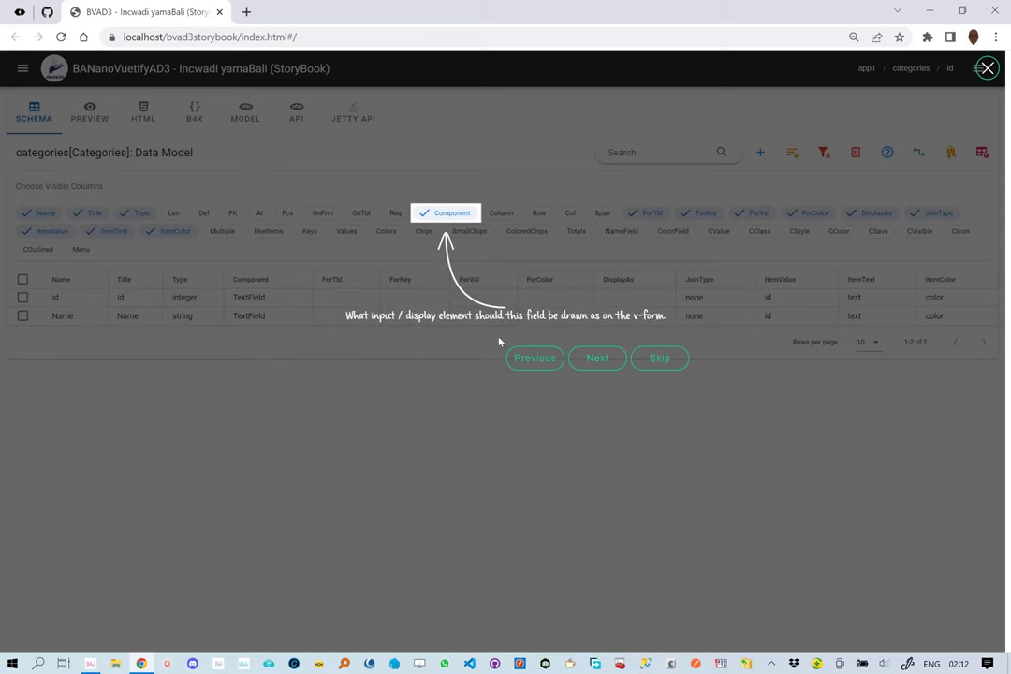
pyautogui.click(582, 362)
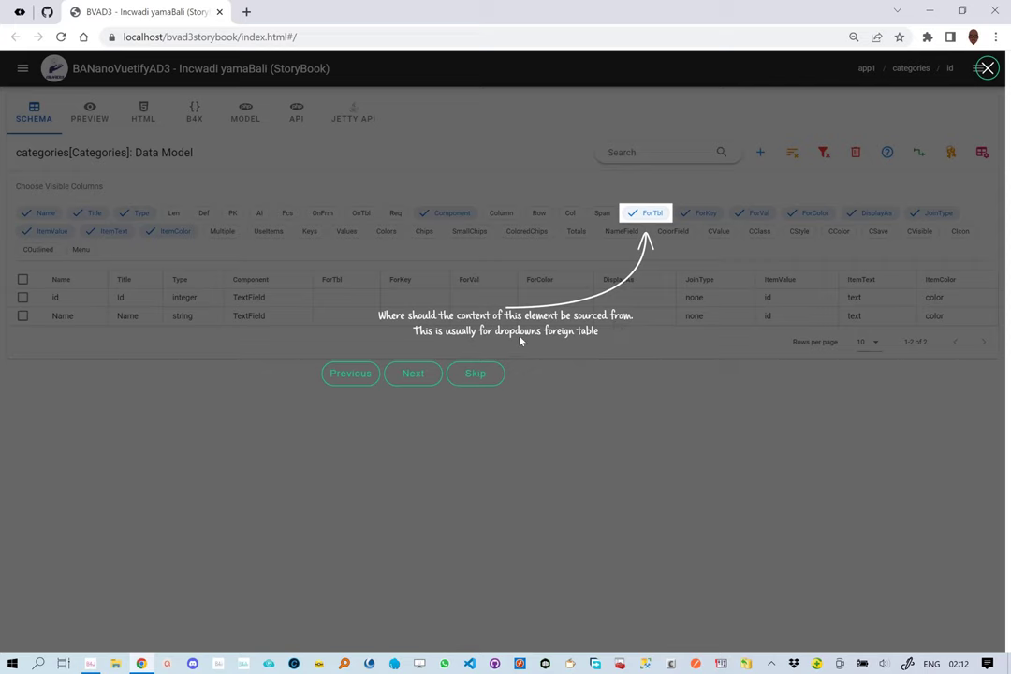
pyautogui.click(418, 374)
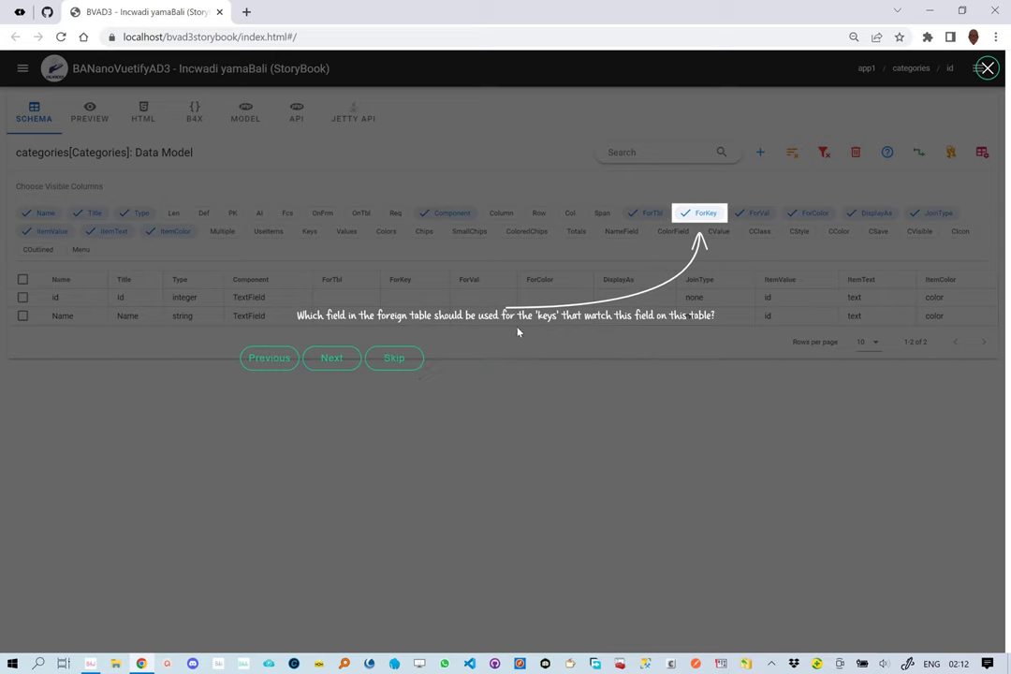
pyautogui.click(346, 359)
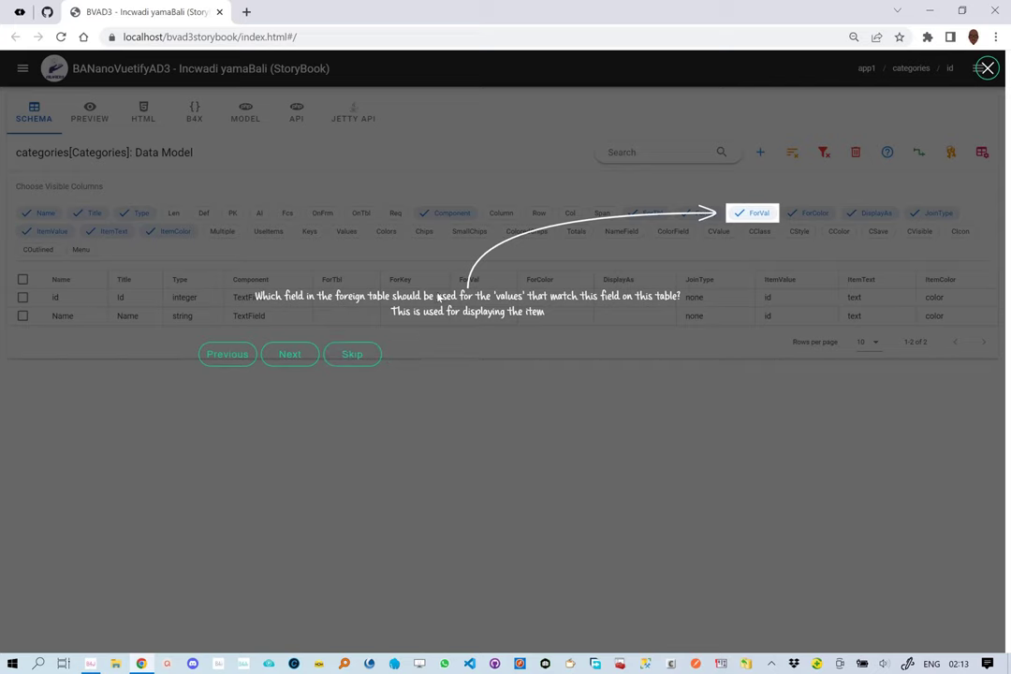
pyautogui.click(291, 357)
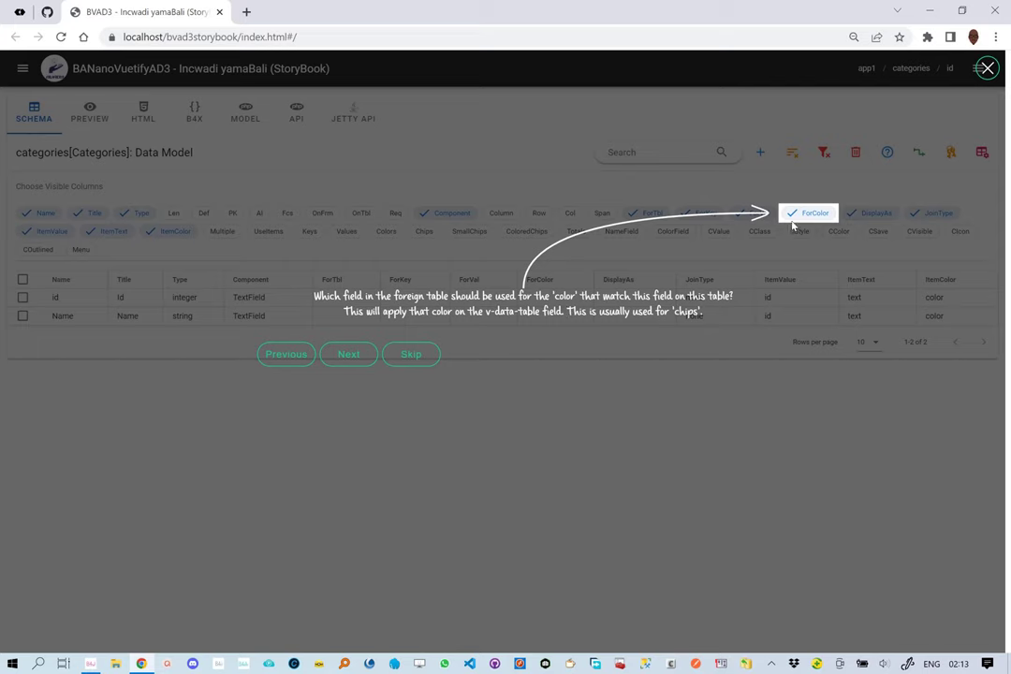
# Step: Read the explanations for DisplayAs, JoinType, ItemValue, ItemText and ItemColor and finish the guided help
pyautogui.click(365, 358)
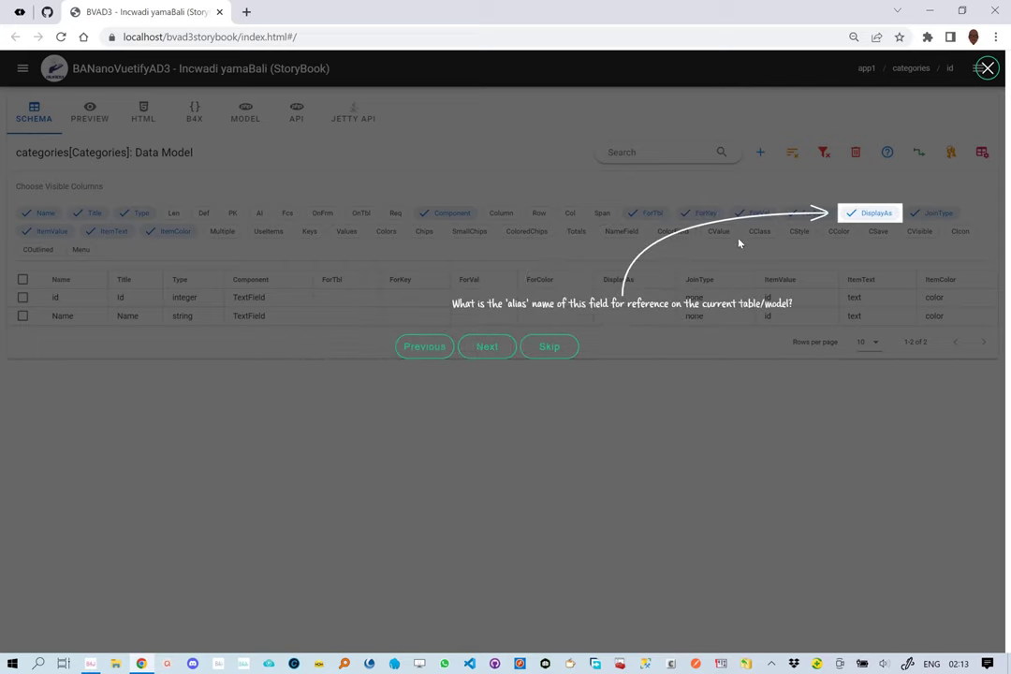
pyautogui.click(485, 347)
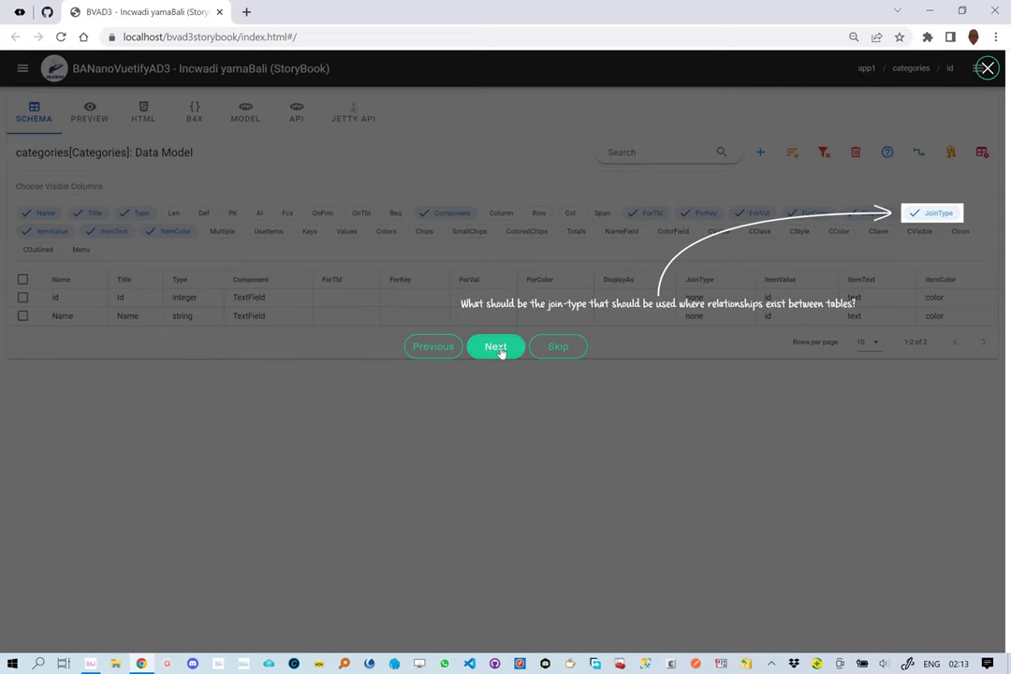
pyautogui.click(499, 348)
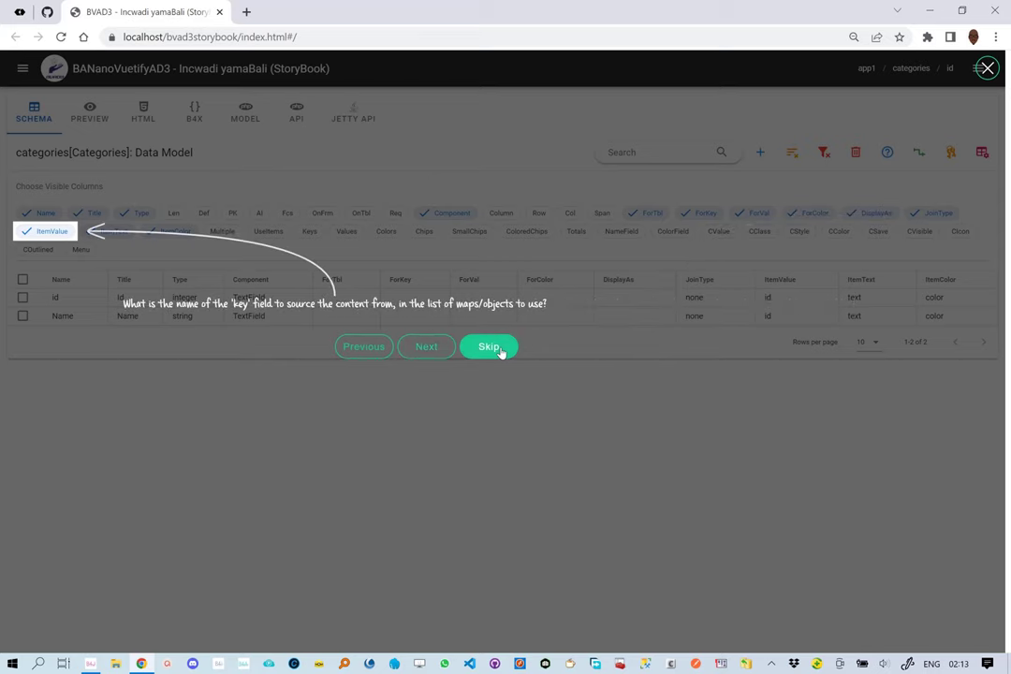
pyautogui.click(436, 353)
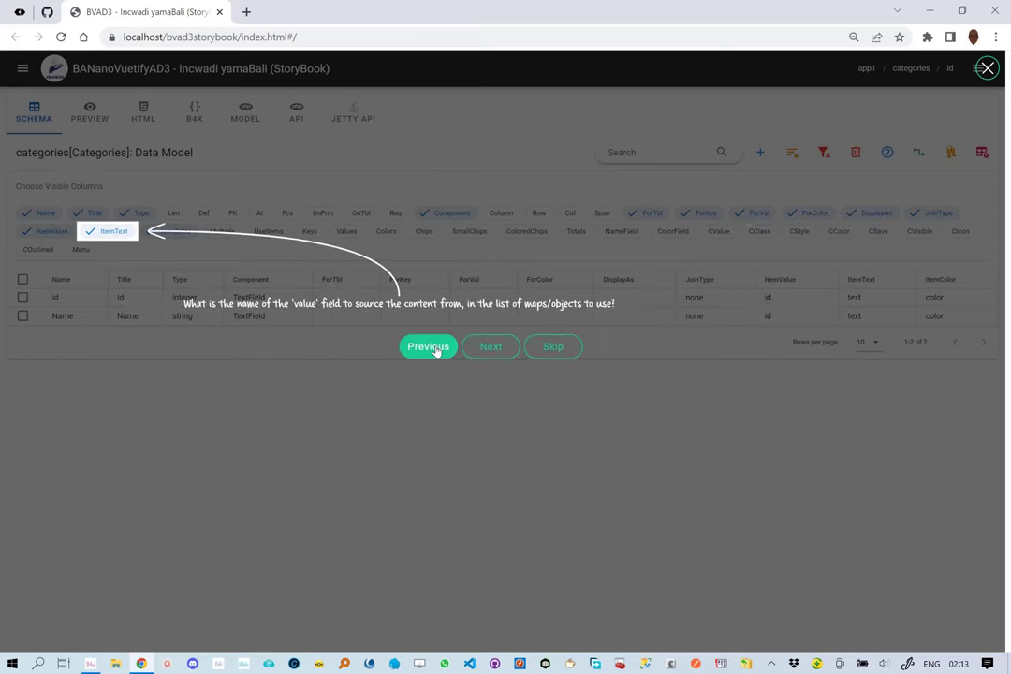
pyautogui.click(492, 348)
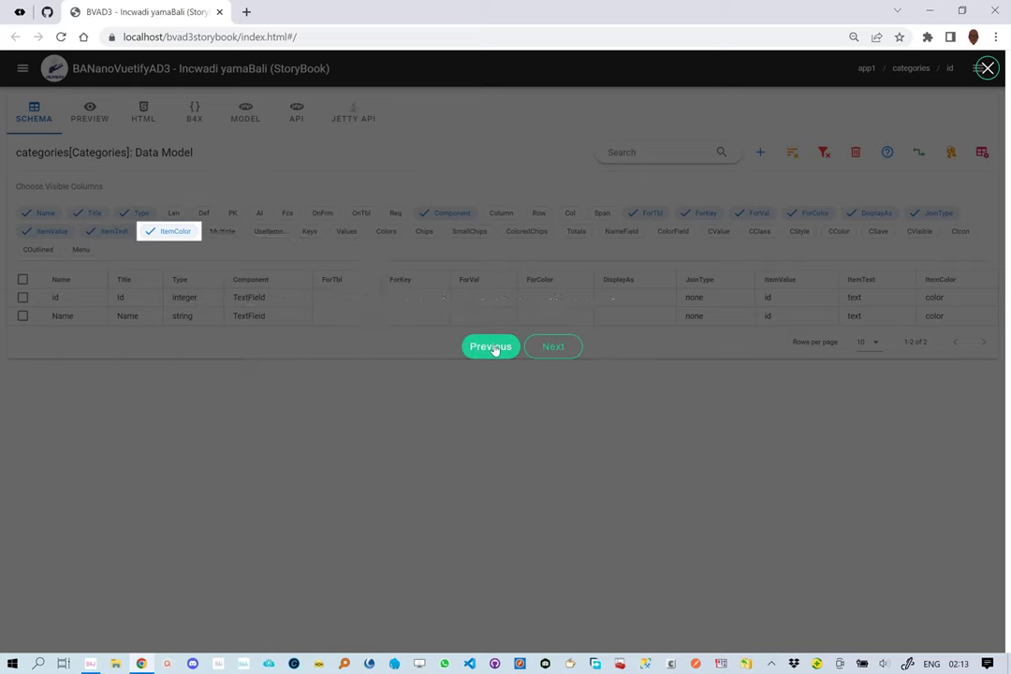
pyautogui.click(553, 348)
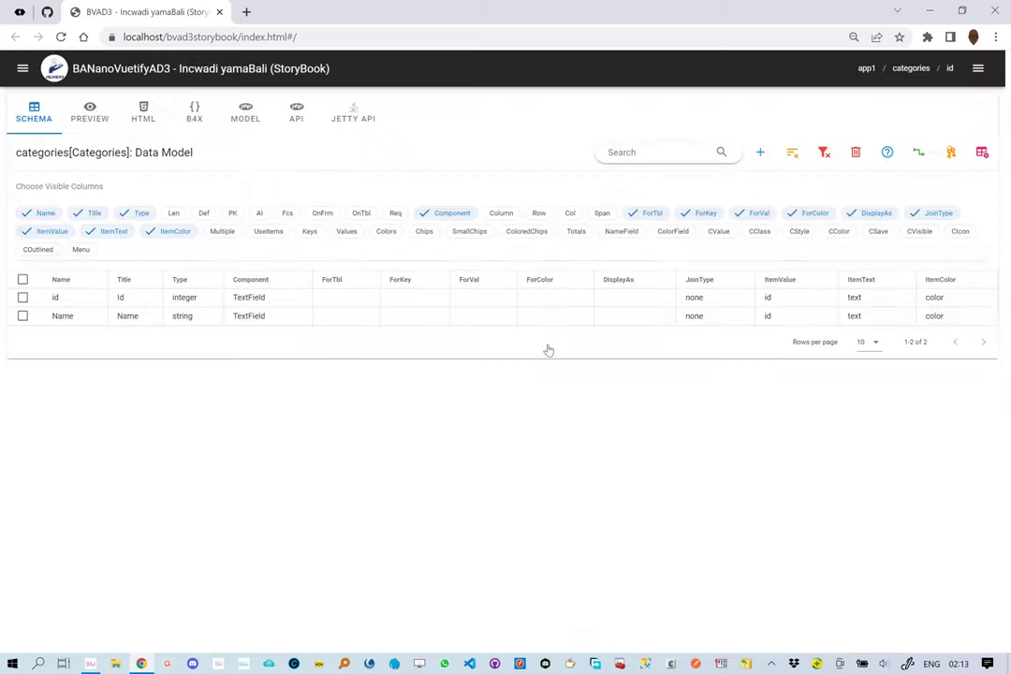
# Step: Set the Name field's foreign table (ForTbl) to categories
pyautogui.click(336, 319)
pyautogui.click(384, 328)
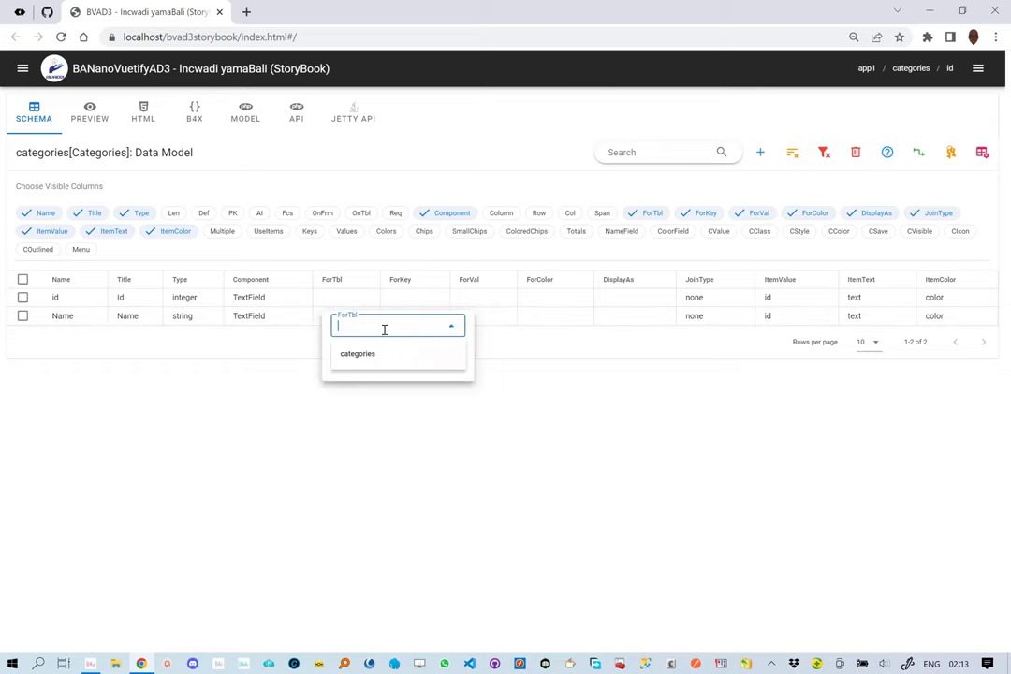
pyautogui.click(375, 361)
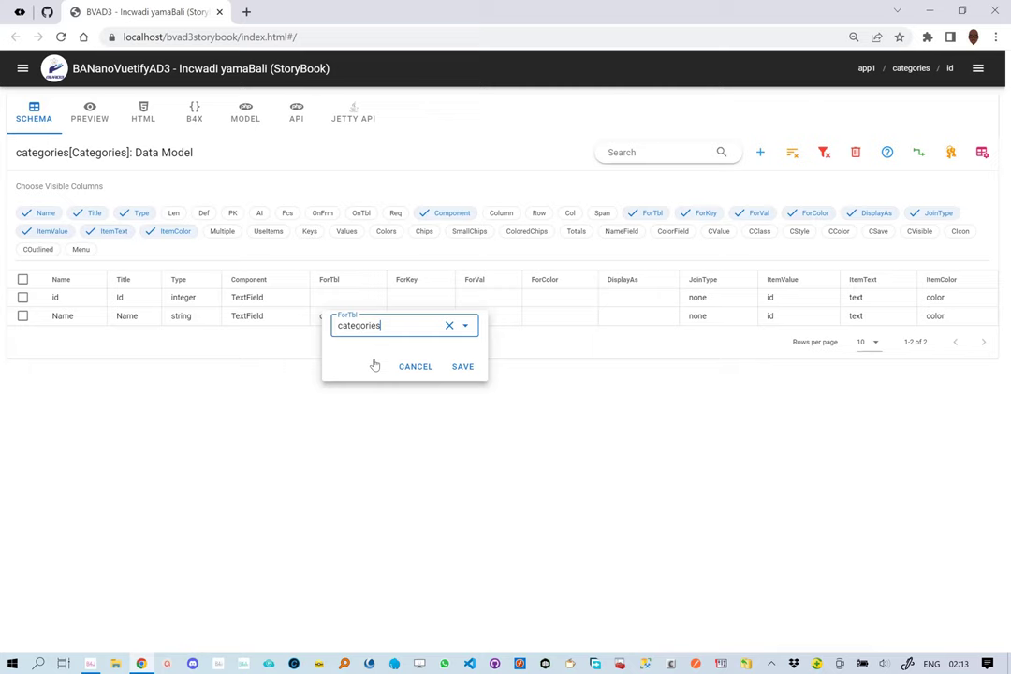
pyautogui.click(459, 367)
# Step: Set the Name field's foreign key (ForKey) to id and its foreign value (ForVal) to Name
pyautogui.click(427, 318)
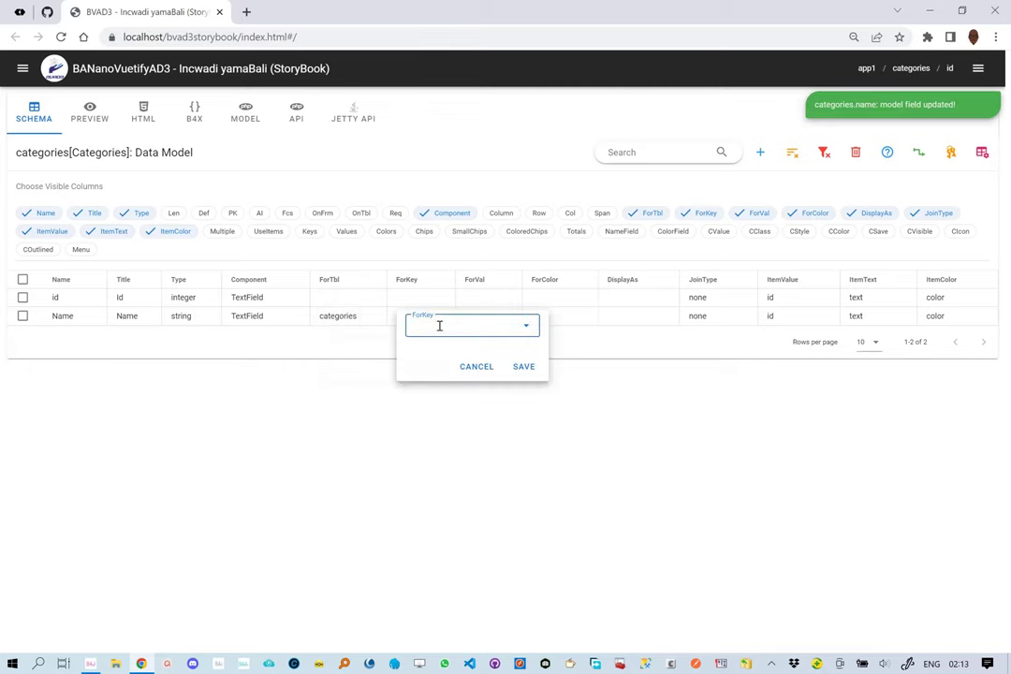
pyautogui.click(440, 325)
pyautogui.click(435, 359)
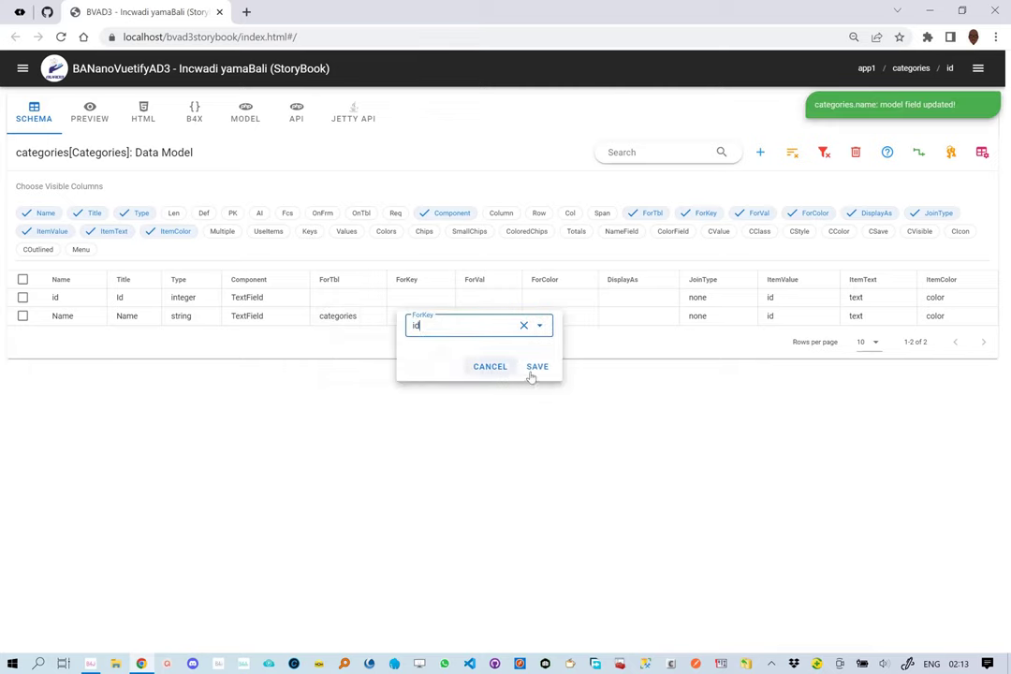
pyautogui.click(541, 371)
pyautogui.click(494, 323)
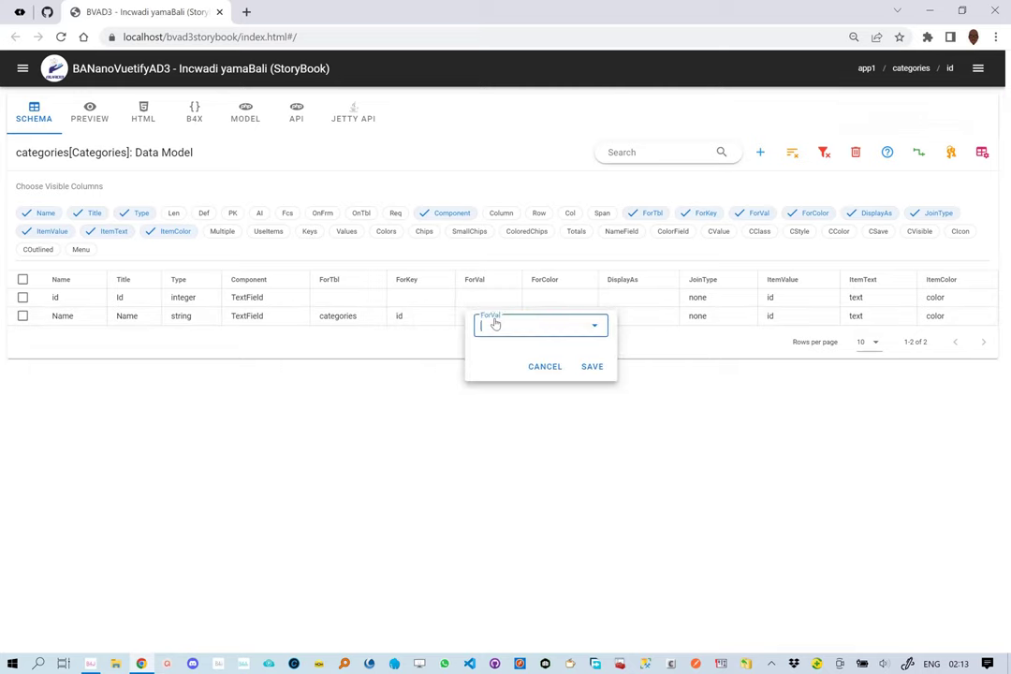
pyautogui.click(509, 328)
pyautogui.click(518, 376)
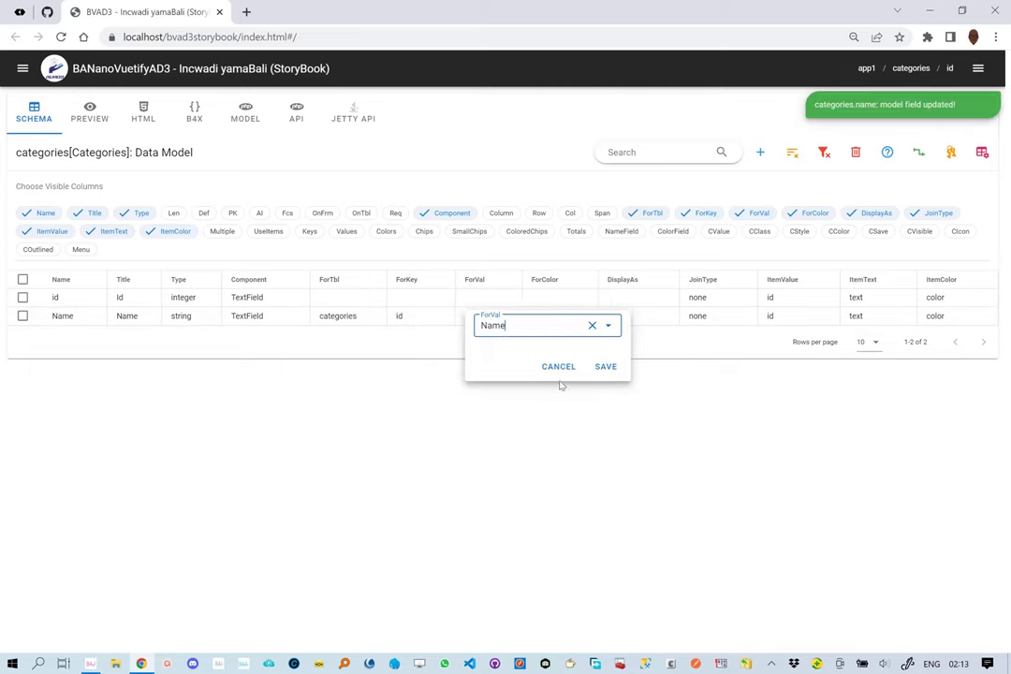
pyautogui.click(604, 369)
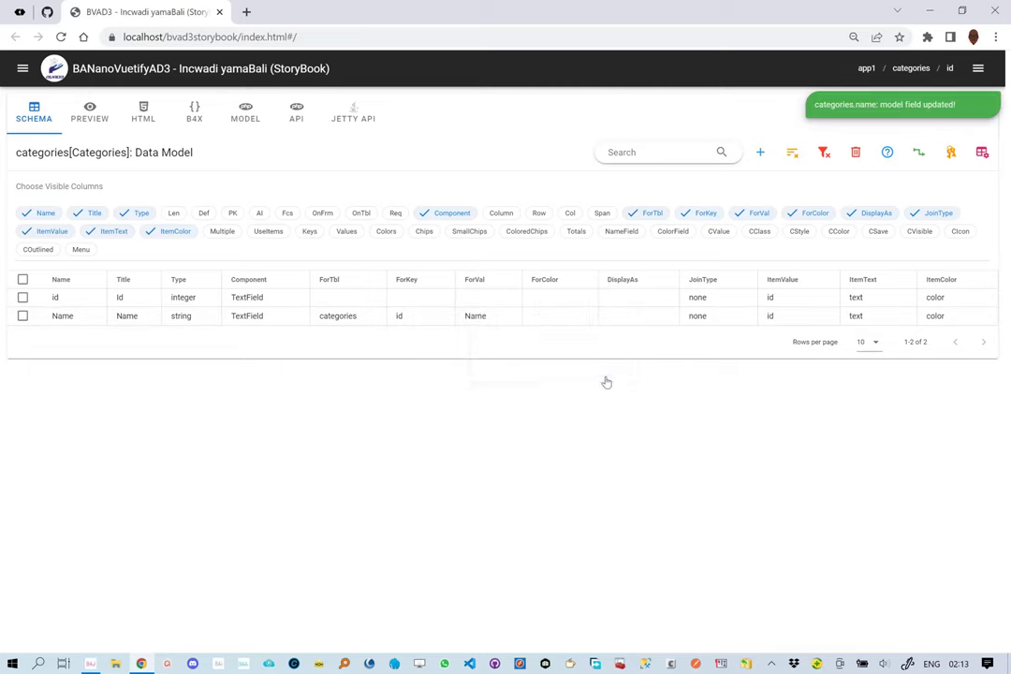
# Step: Clear the Name field's foreign table (ForTbl) and save the empty value
pyautogui.click(364, 323)
pyautogui.click(445, 325)
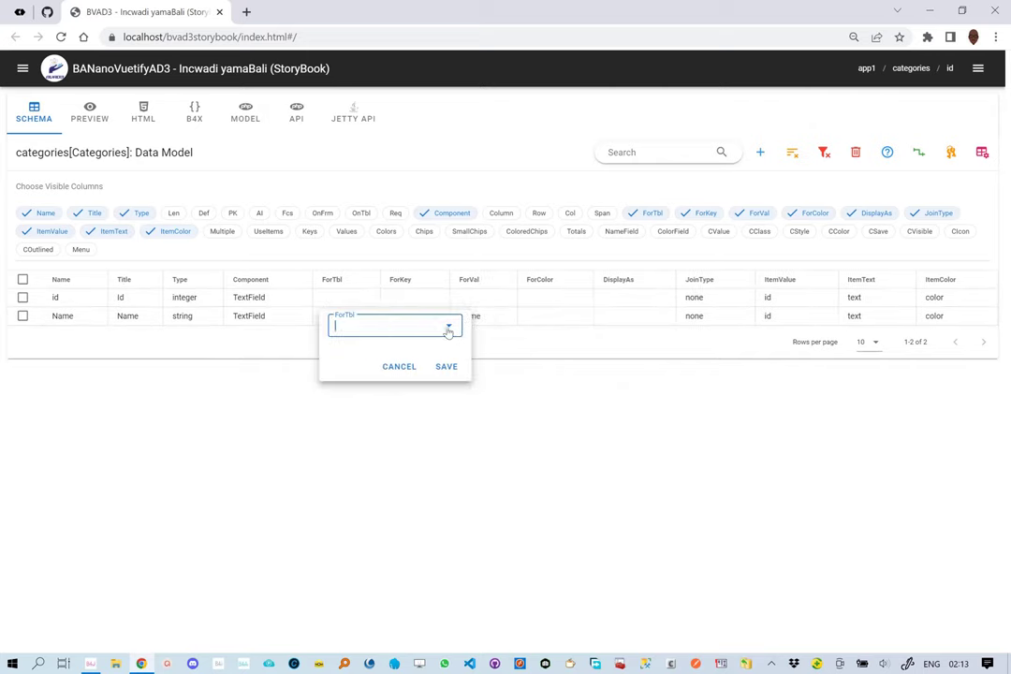
pyautogui.click(447, 367)
# Step: Try to clear the Name field's foreign key (ForKey) and foreign value (ForVal)
pyautogui.click(431, 321)
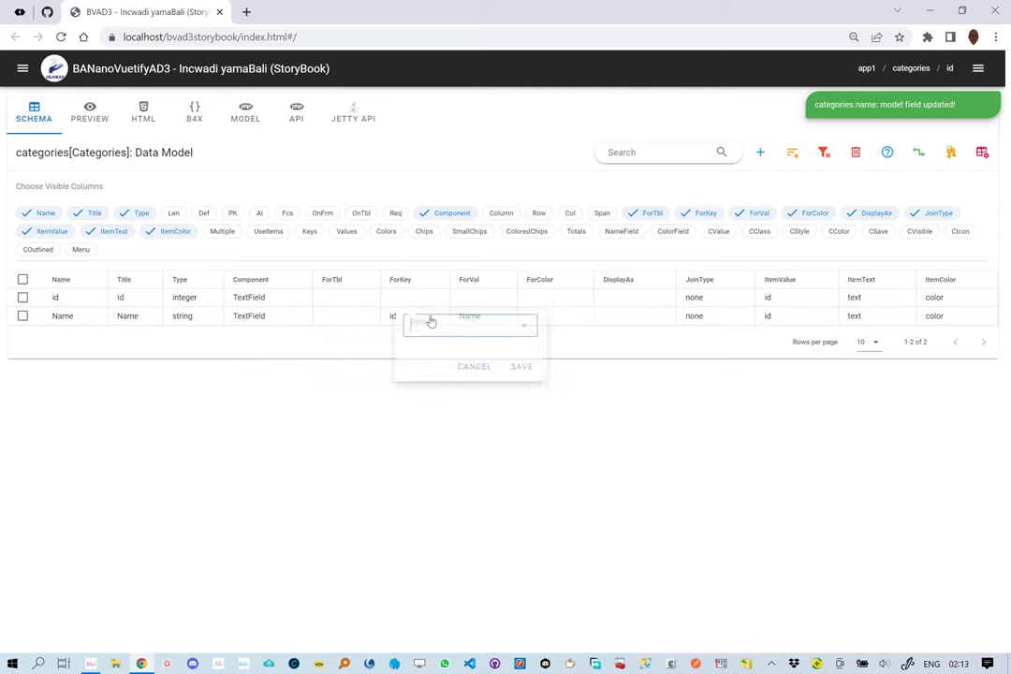
pyautogui.click(519, 330)
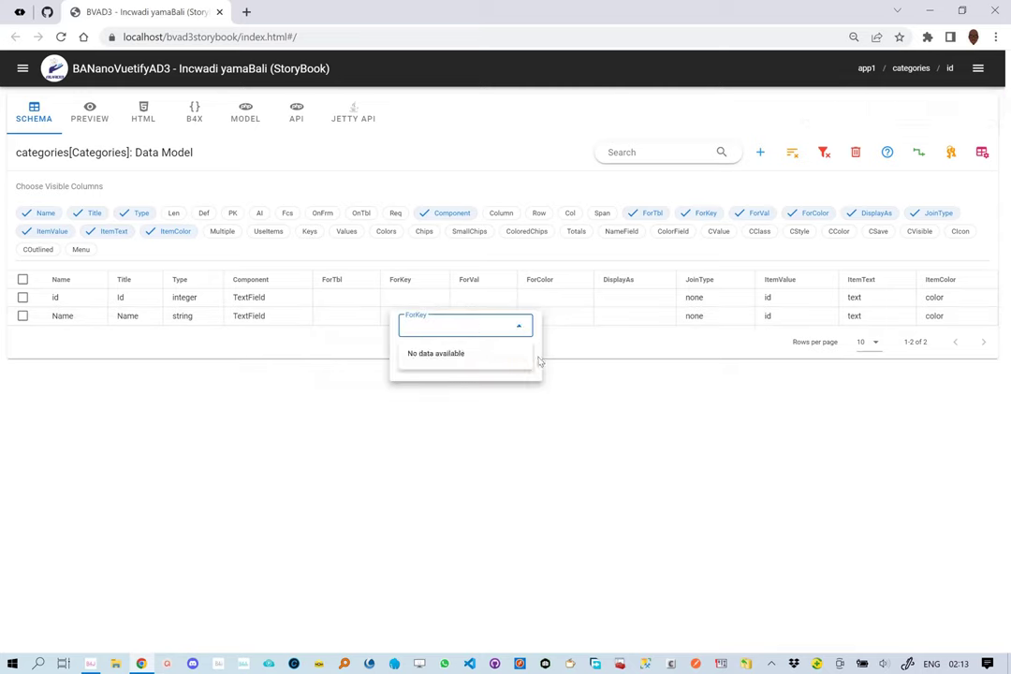
pyautogui.moveTo(532, 347); pyautogui.dragTo(517, 368)
pyautogui.click(504, 384)
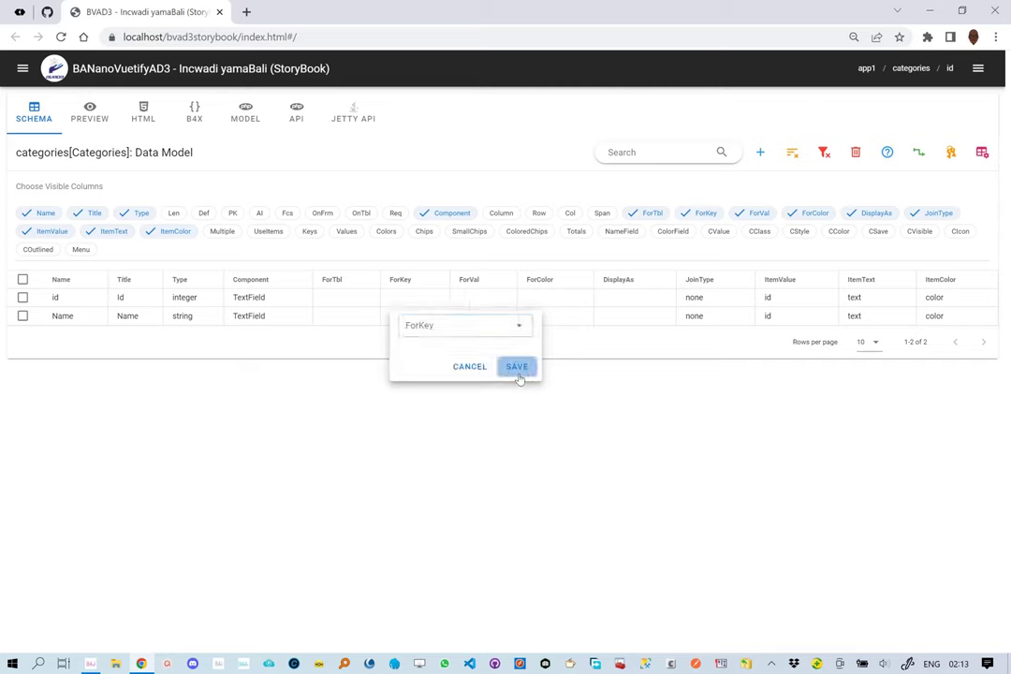
pyautogui.click(518, 371)
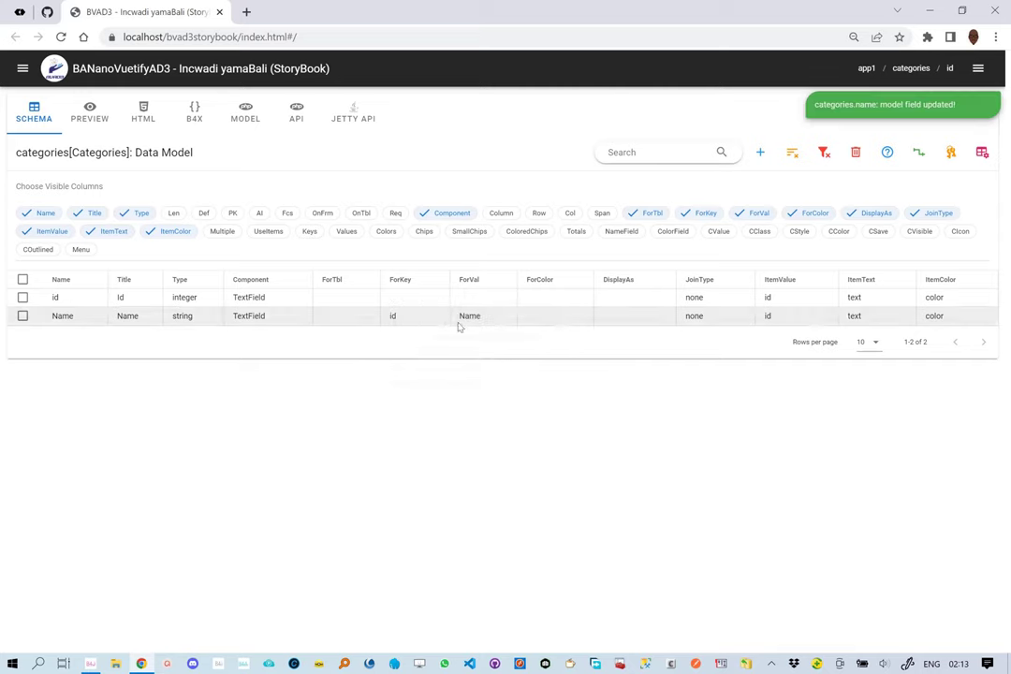
pyautogui.click(465, 321)
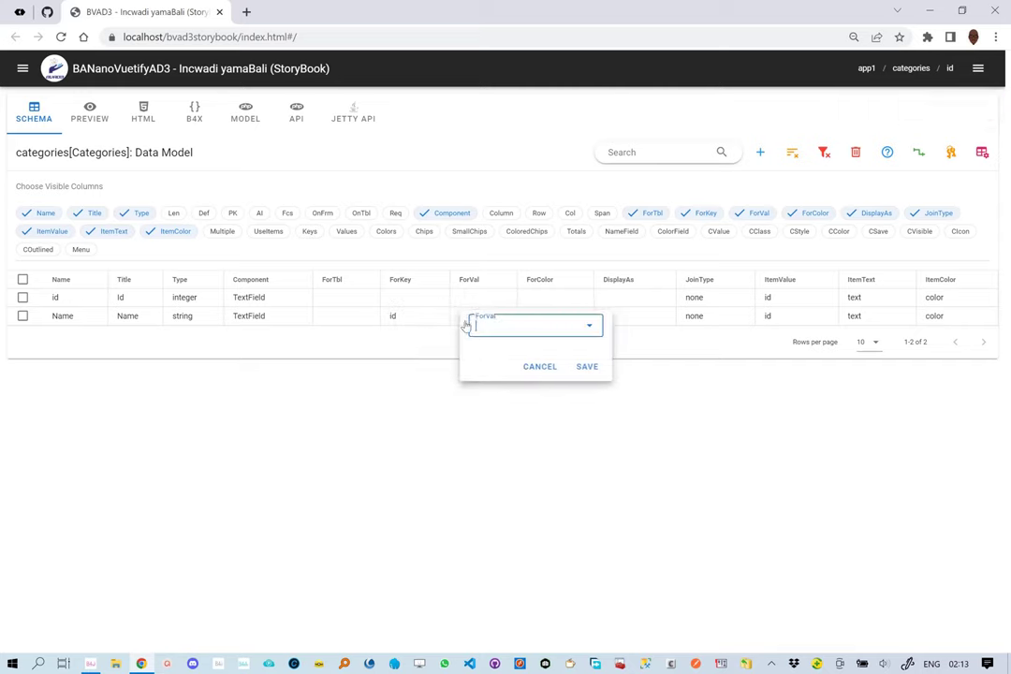
pyautogui.click(539, 367)
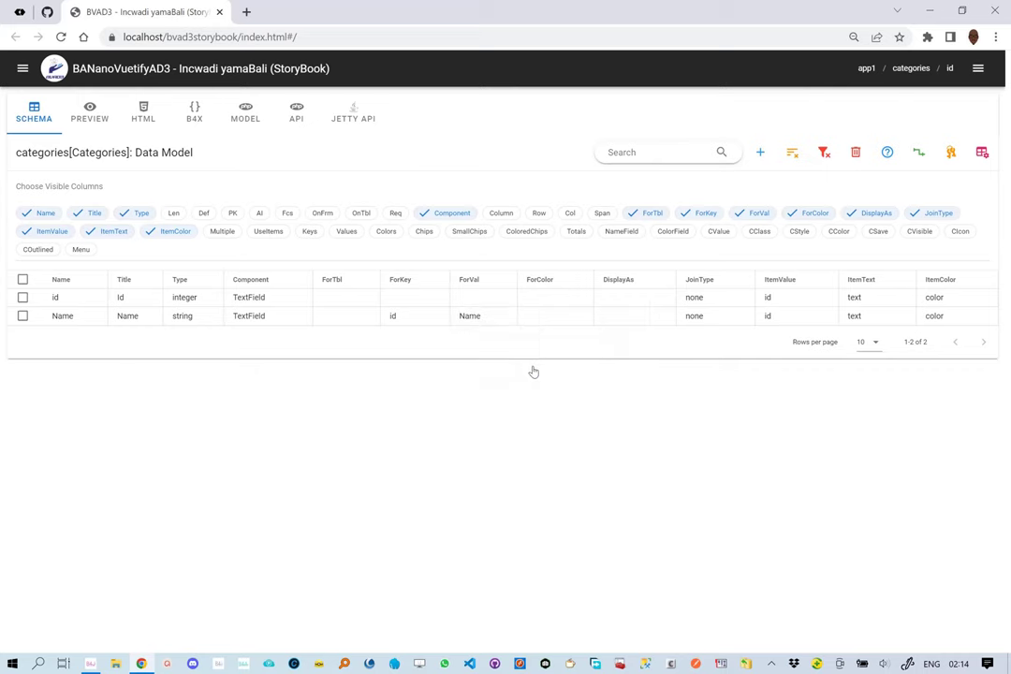
# Step: In the key-value item columns, enable UseItems for the Name field and set its Keys to key1;key2;key3
pyautogui.click(951, 156)
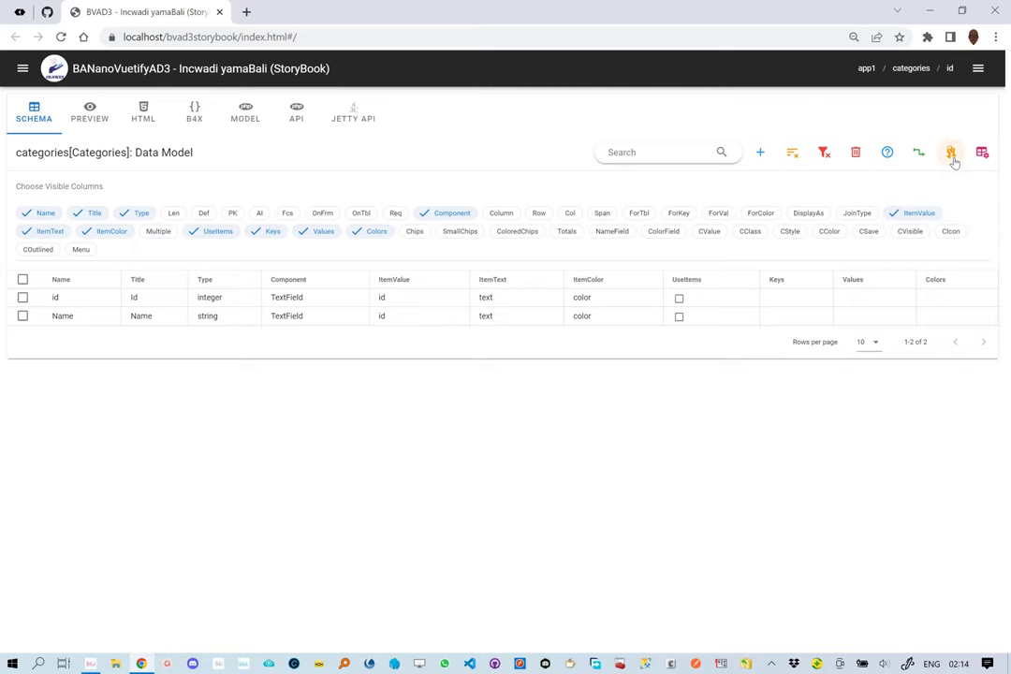
pyautogui.click(678, 317)
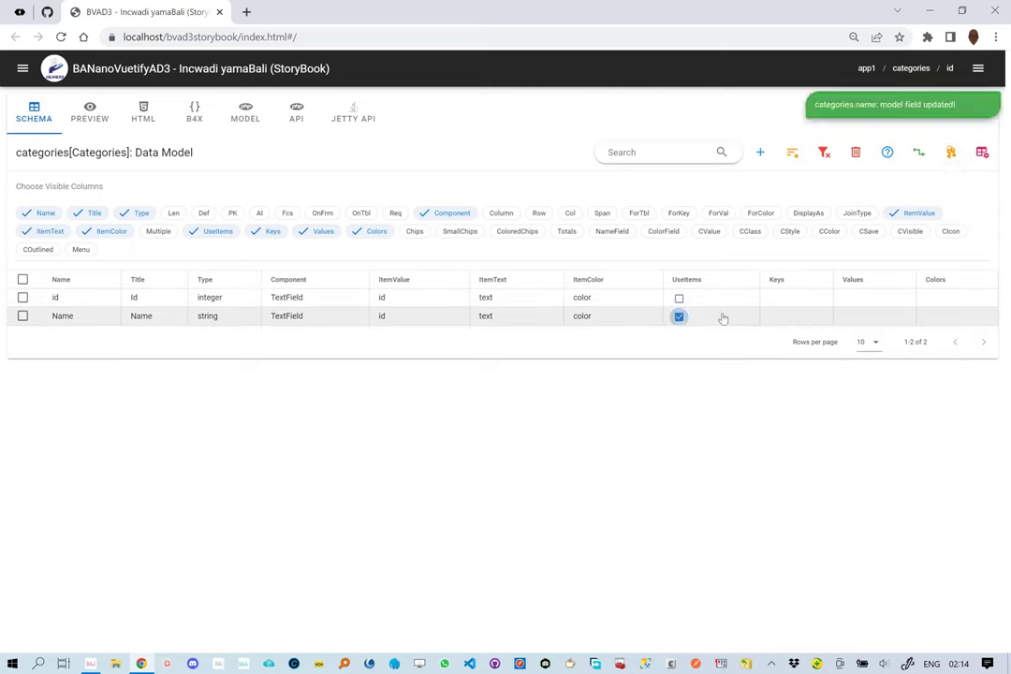
pyautogui.click(785, 319)
pyautogui.click(807, 324)
pyautogui.write('key')
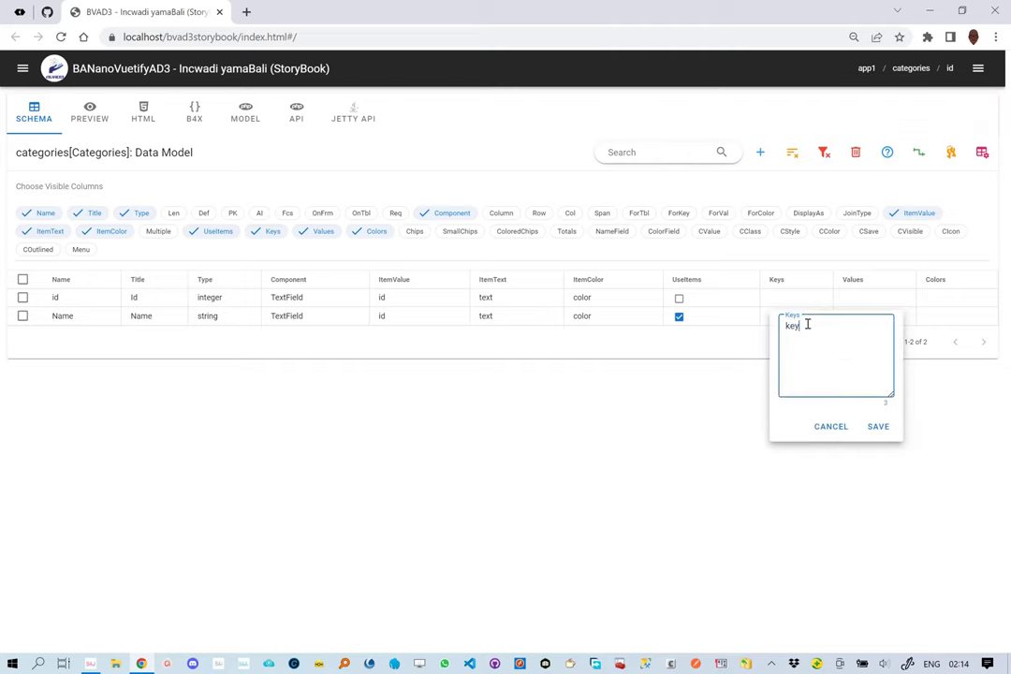
pyautogui.write('1;key2')
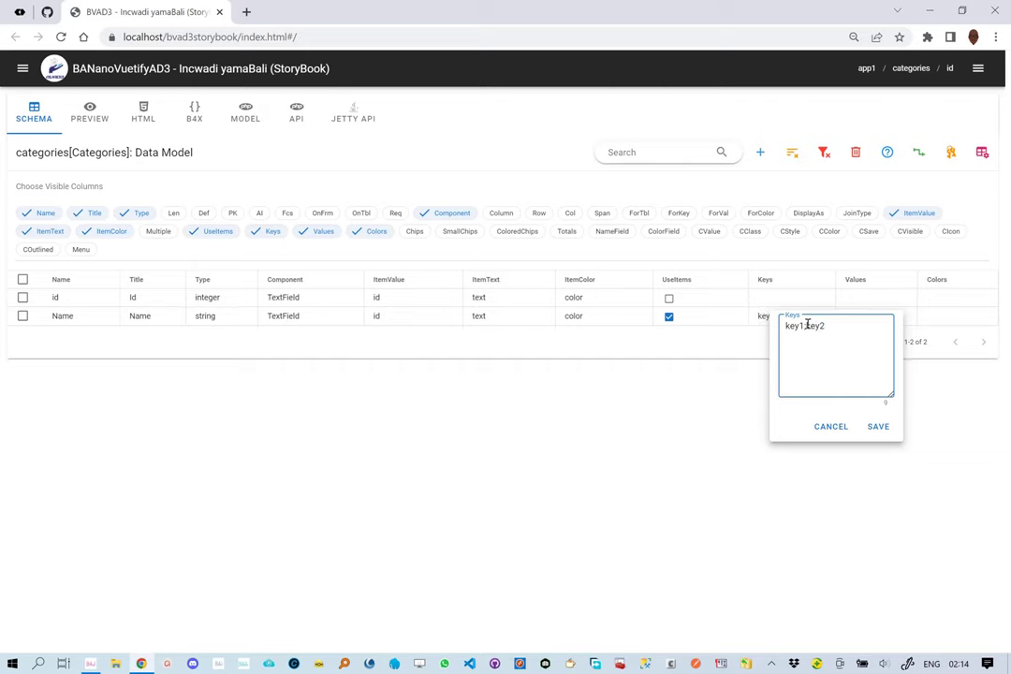
pyautogui.write(';key3')
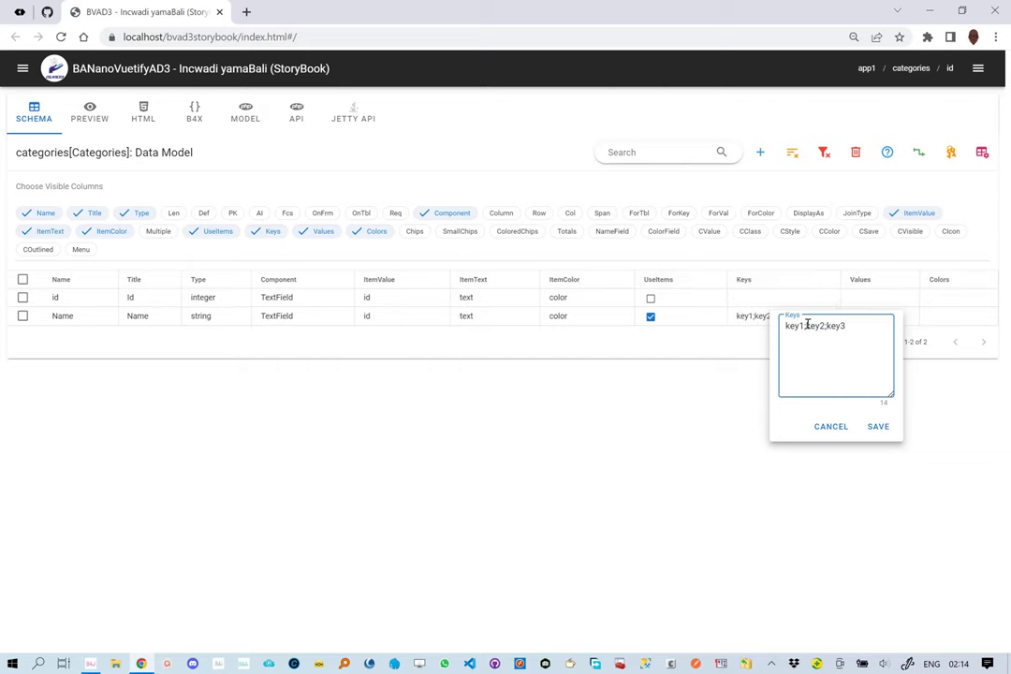
pyautogui.click(878, 426)
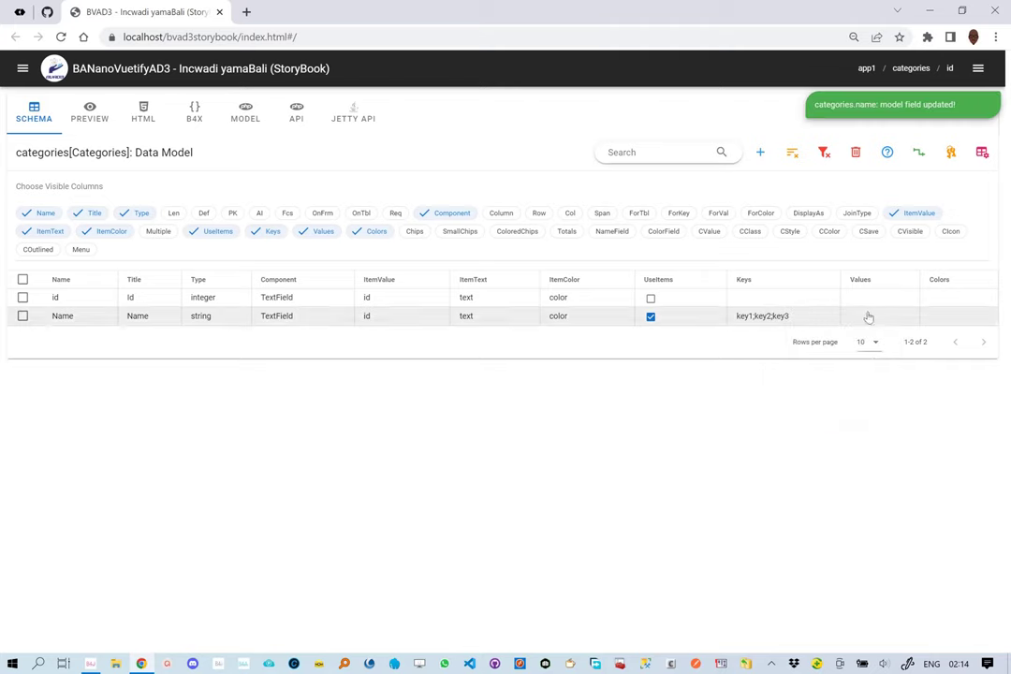
# Step: Set the Name field's Values to value1;value2;value3
pyautogui.click(869, 315)
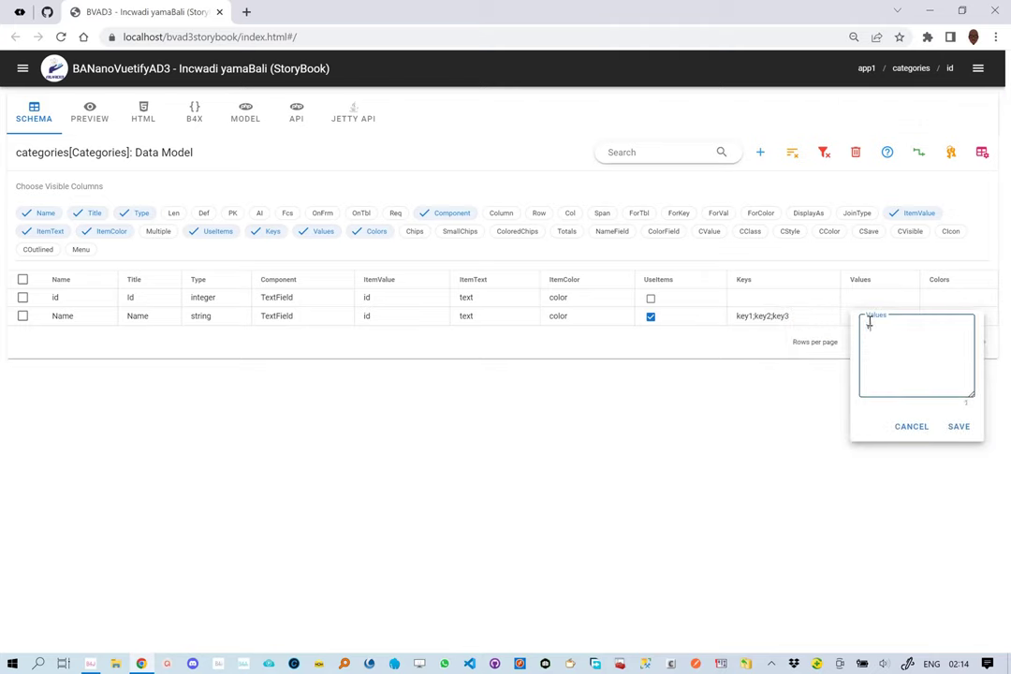
pyautogui.write('value1;val')
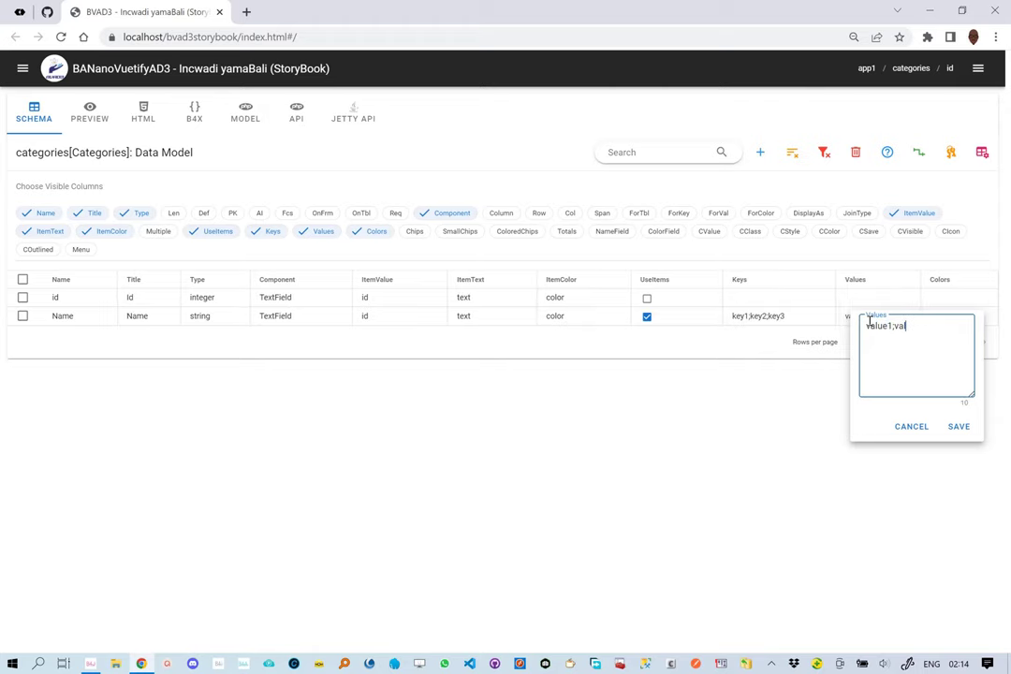
pyautogui.write('ue2;value3')
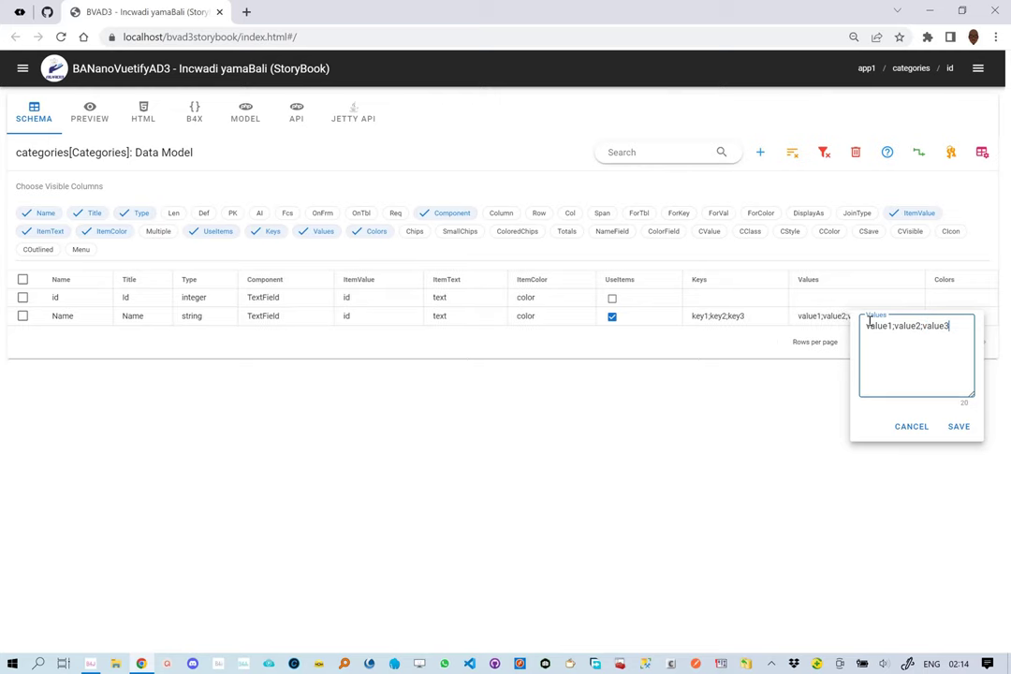
pyautogui.click(958, 426)
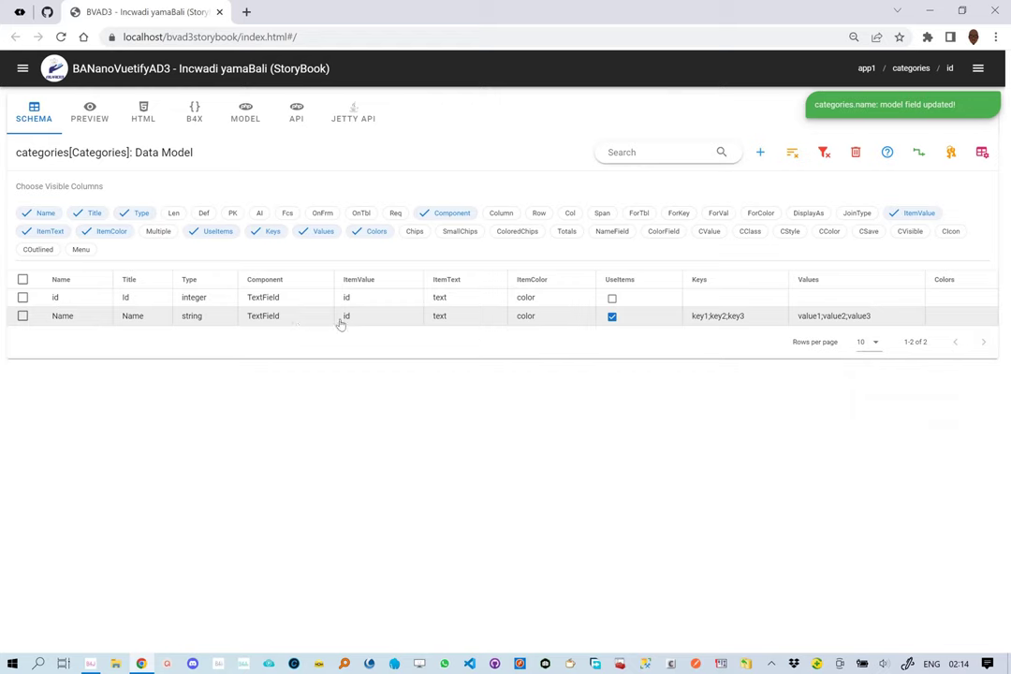
# Step: Change the Name field's component to AutoComplete
pyautogui.click(303, 321)
pyautogui.doubleClick(388, 327)
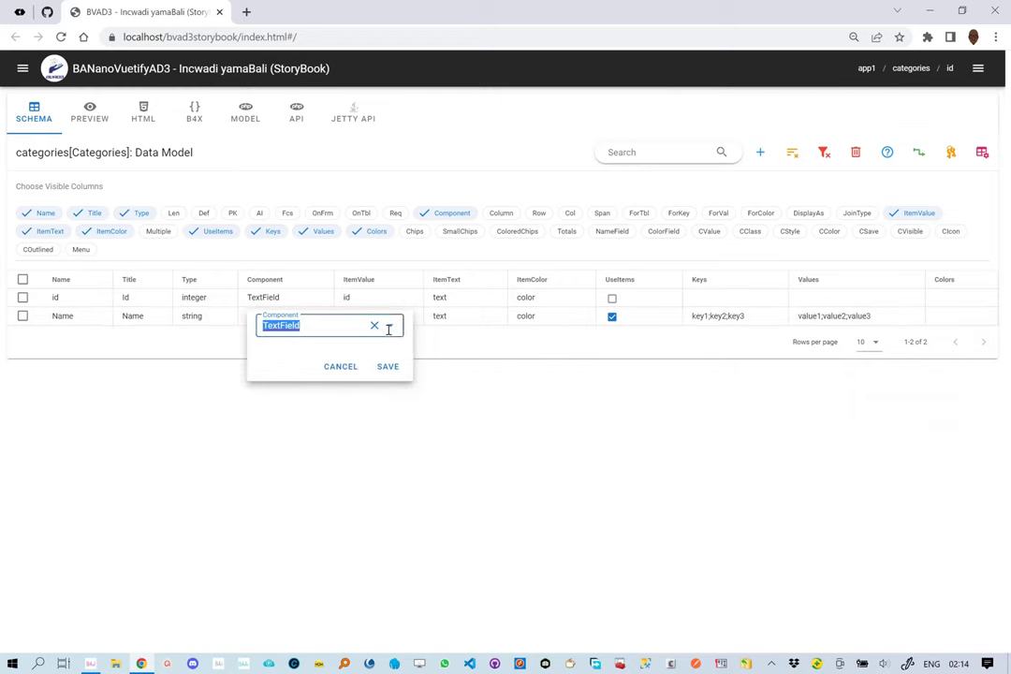
pyautogui.click(392, 326)
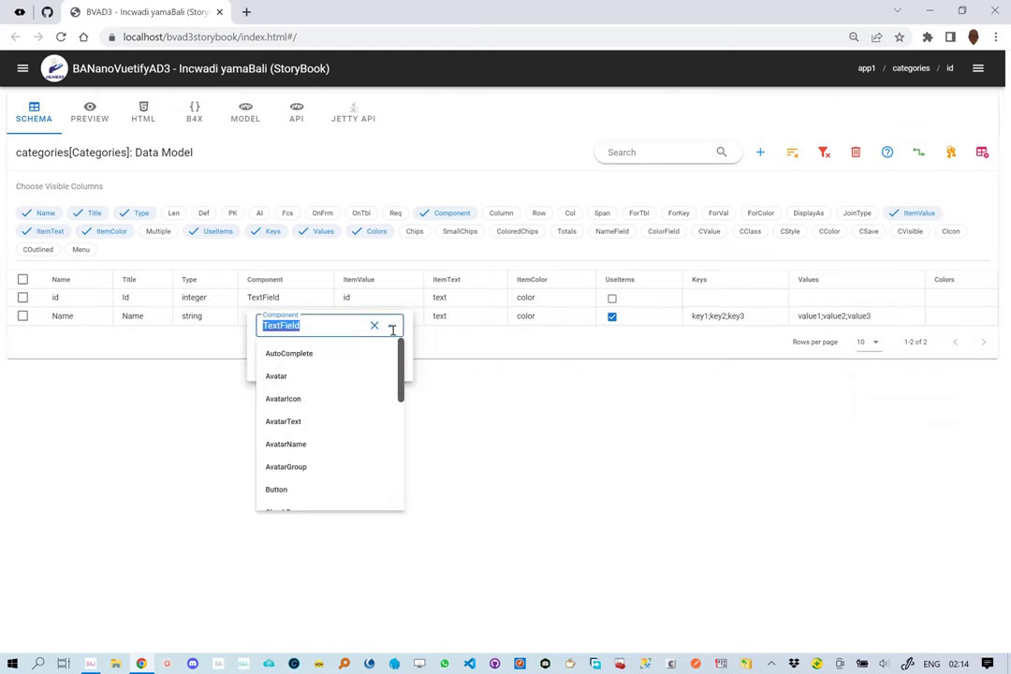
pyautogui.click(324, 360)
pyautogui.click(388, 368)
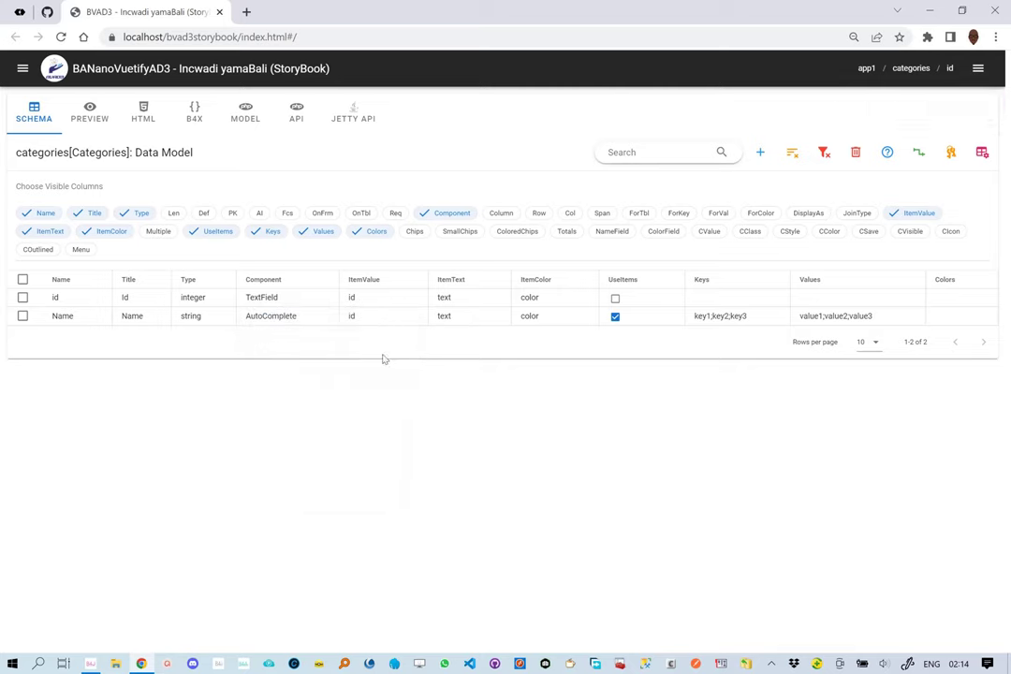
# Step: Switch the schema to the table display columns and enable Chips, SmallChips, ColoredChips and Multiple for the Name field
pyautogui.click(982, 155)
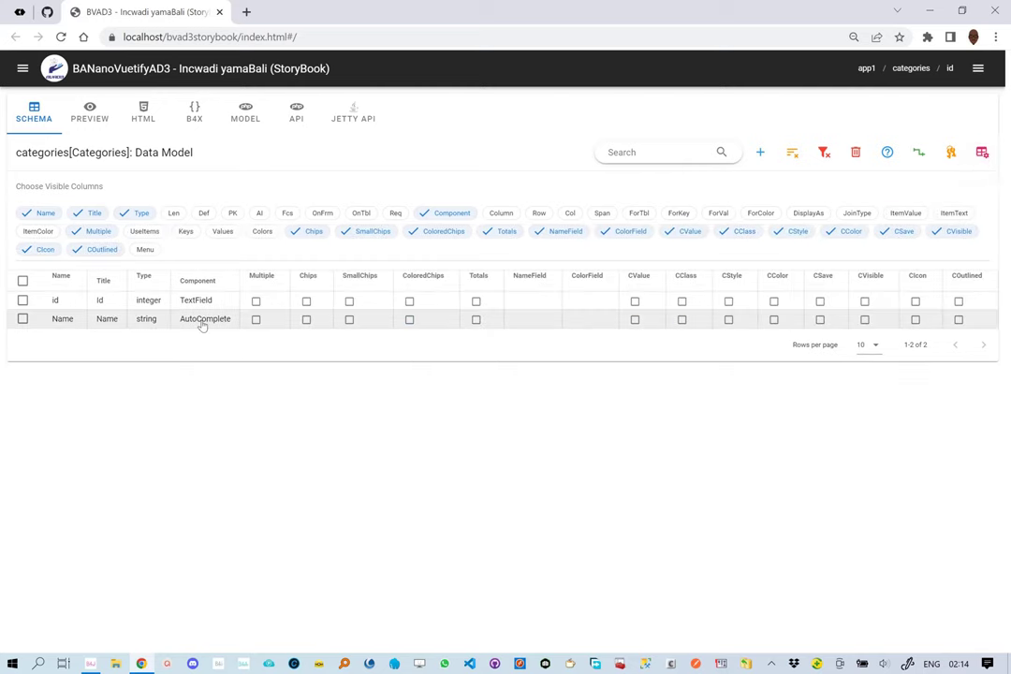
pyautogui.click(306, 319)
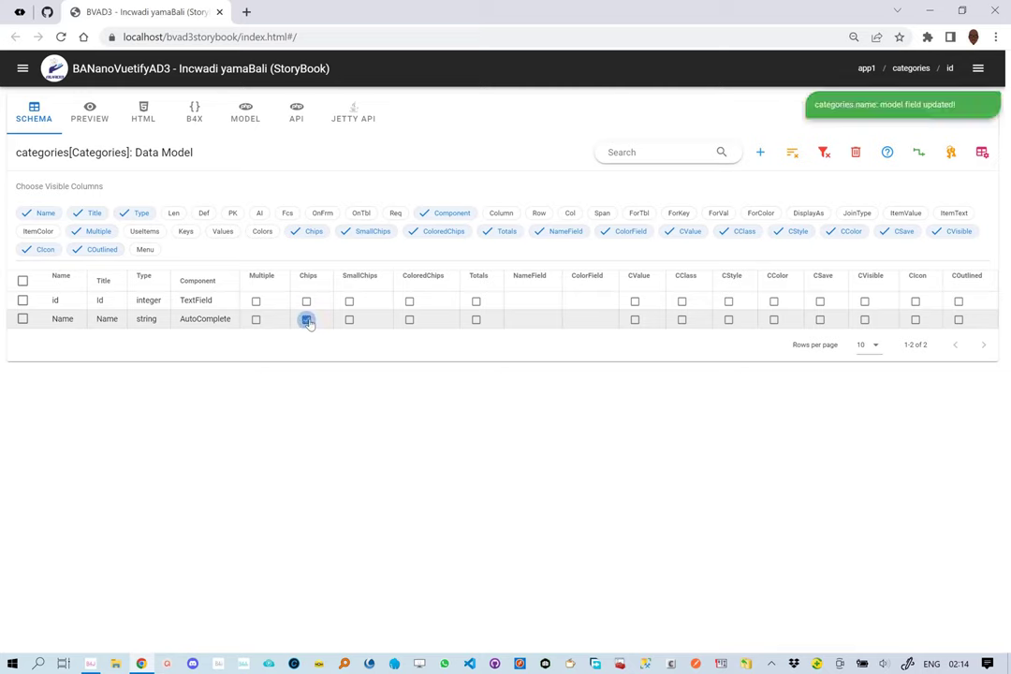
pyautogui.click(349, 320)
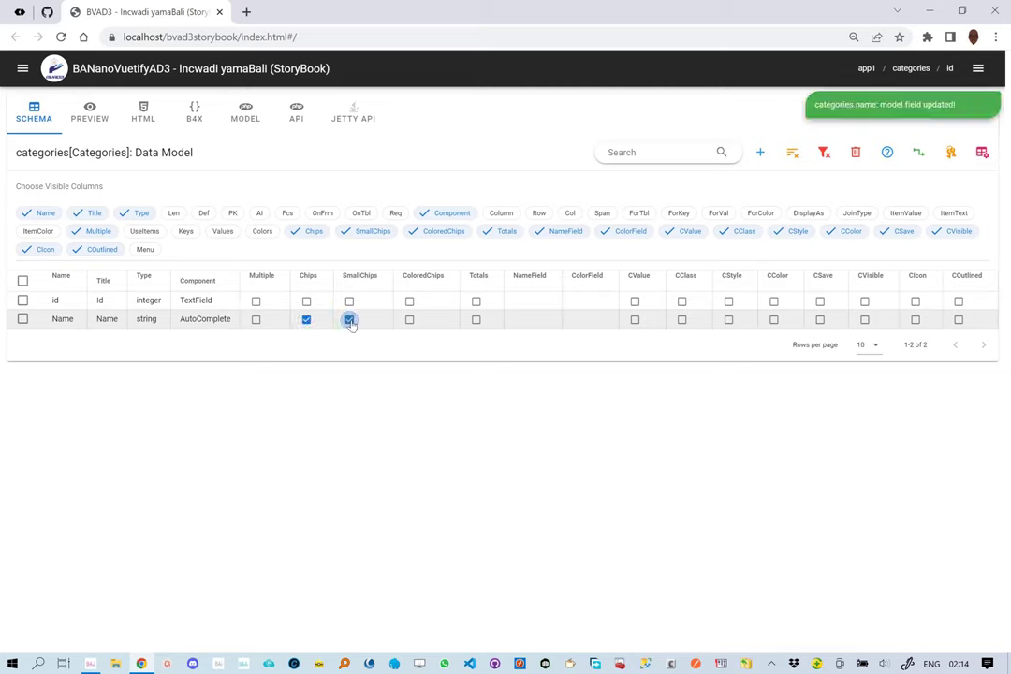
pyautogui.click(409, 320)
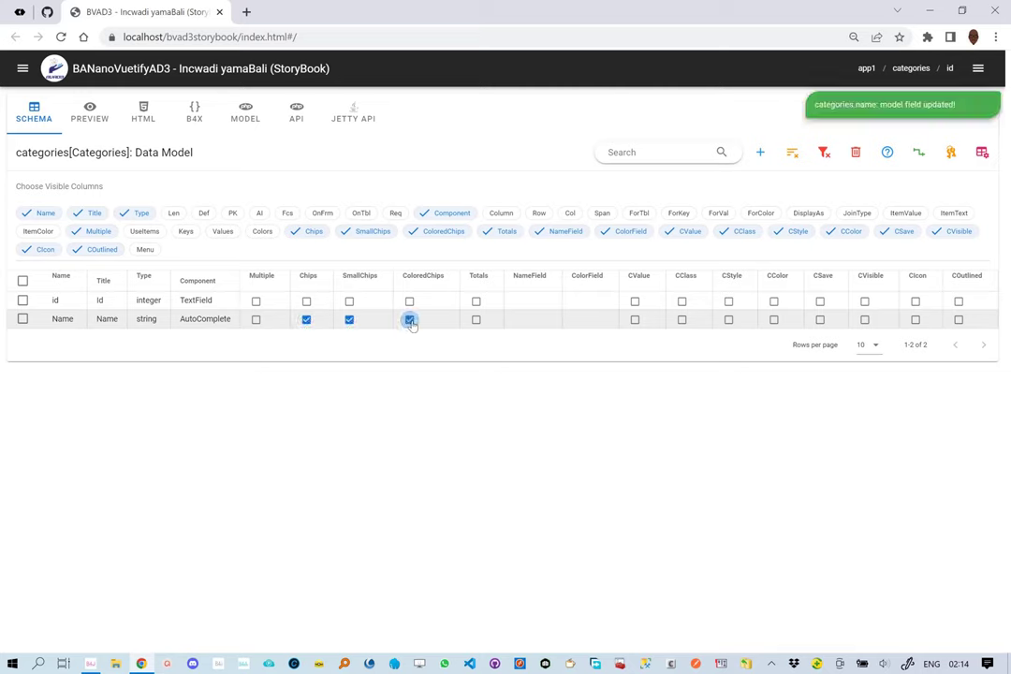
pyautogui.click(256, 320)
# Step: Start the guided column help and read the explanations of the displayed columns from Name through ColorField
pyautogui.click(887, 153)
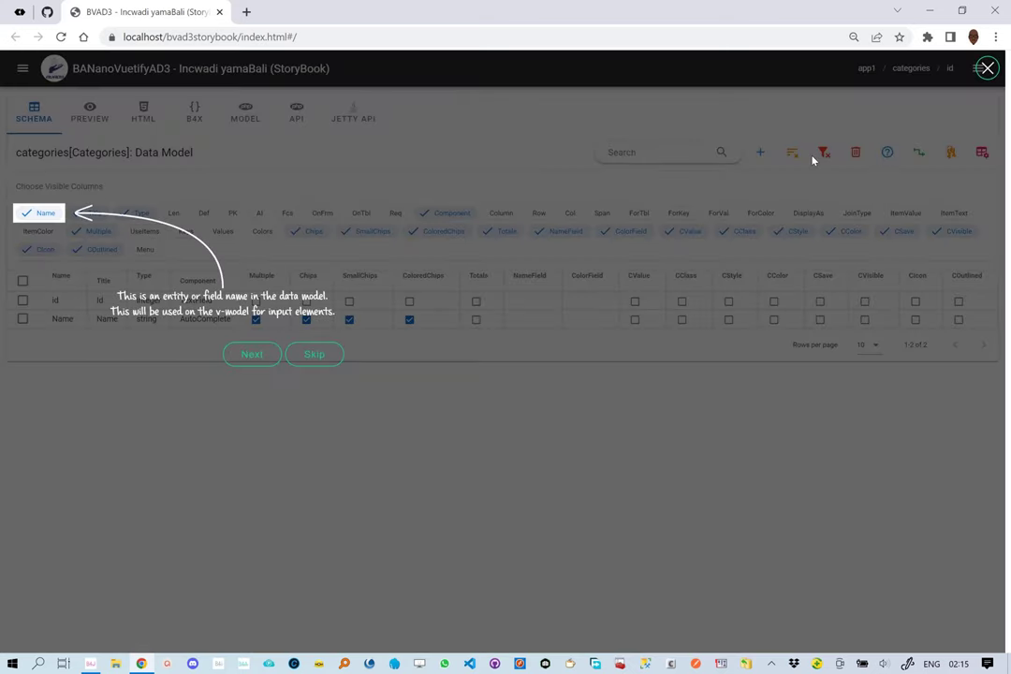
pyautogui.click(257, 355)
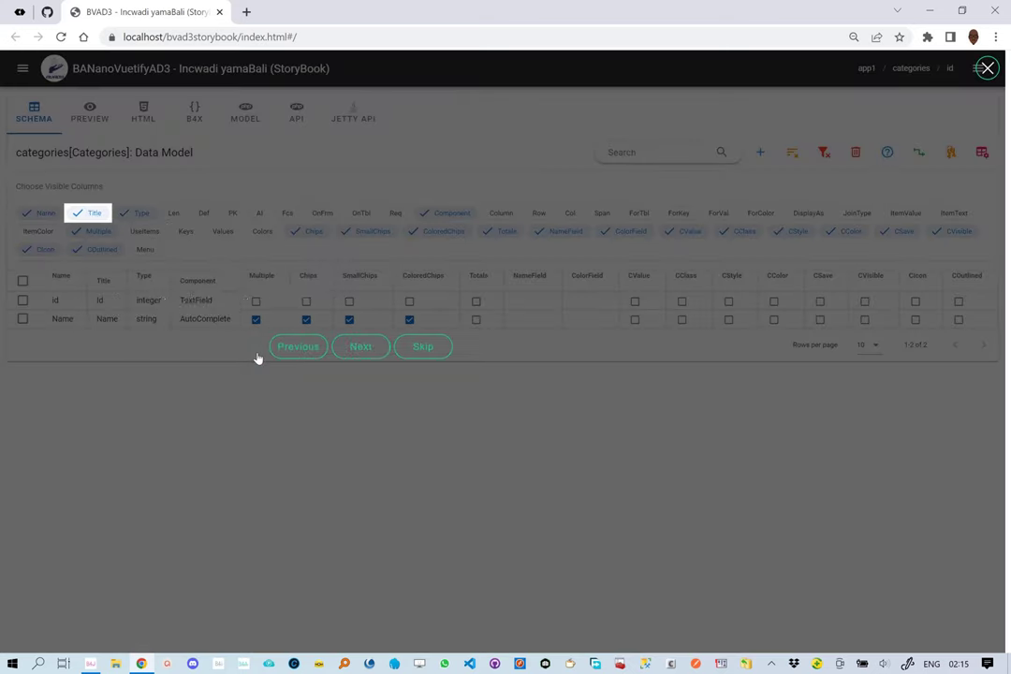
pyautogui.click(361, 351)
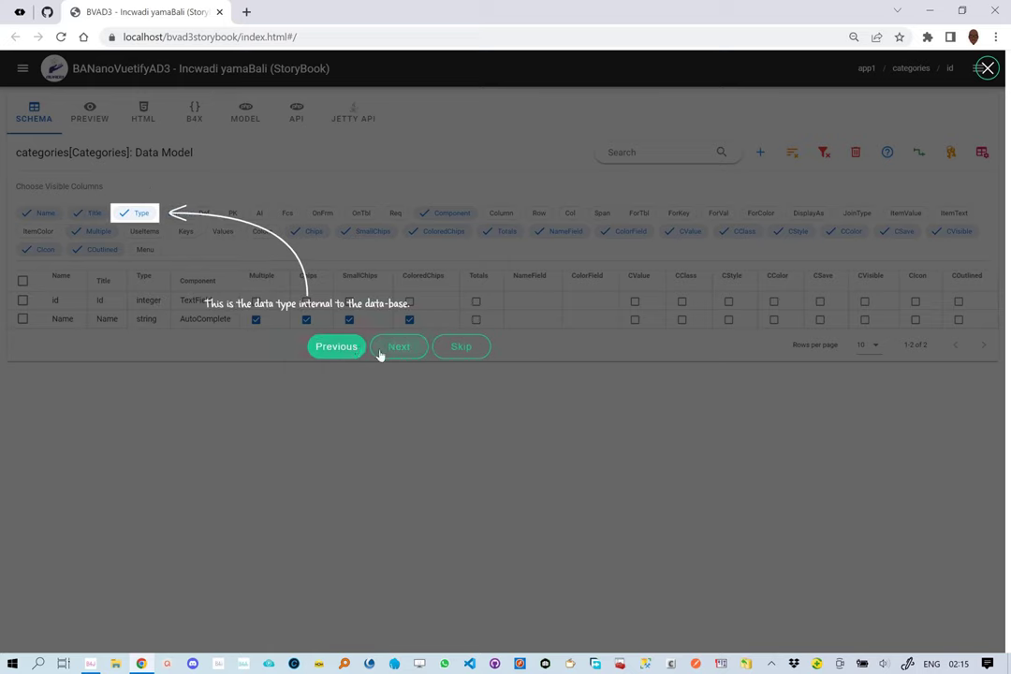
pyautogui.click(397, 355)
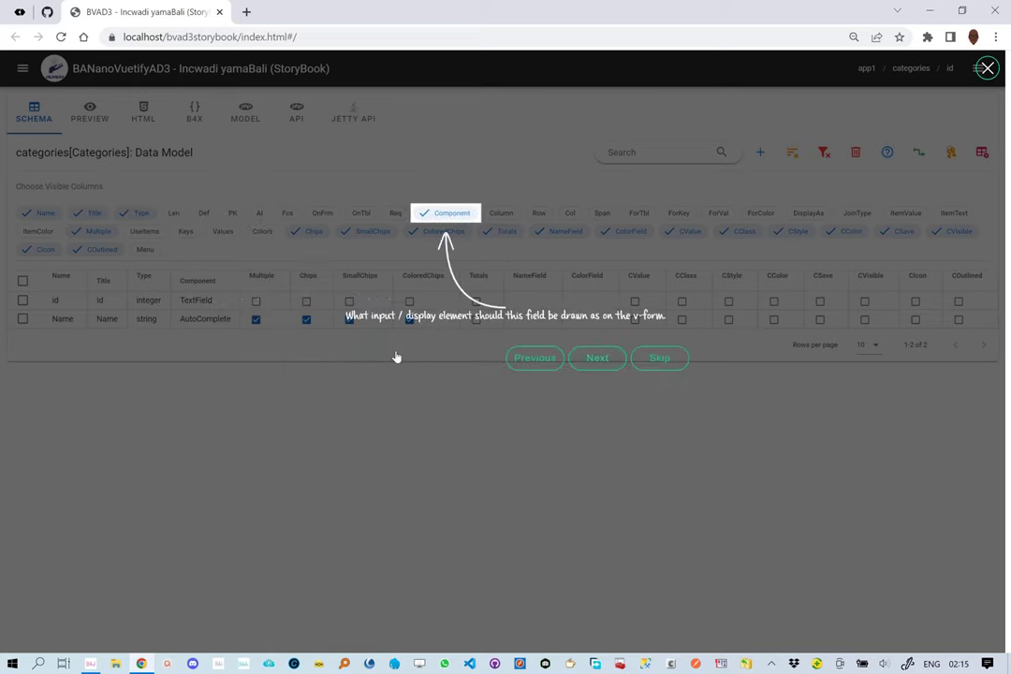
pyautogui.click(583, 357)
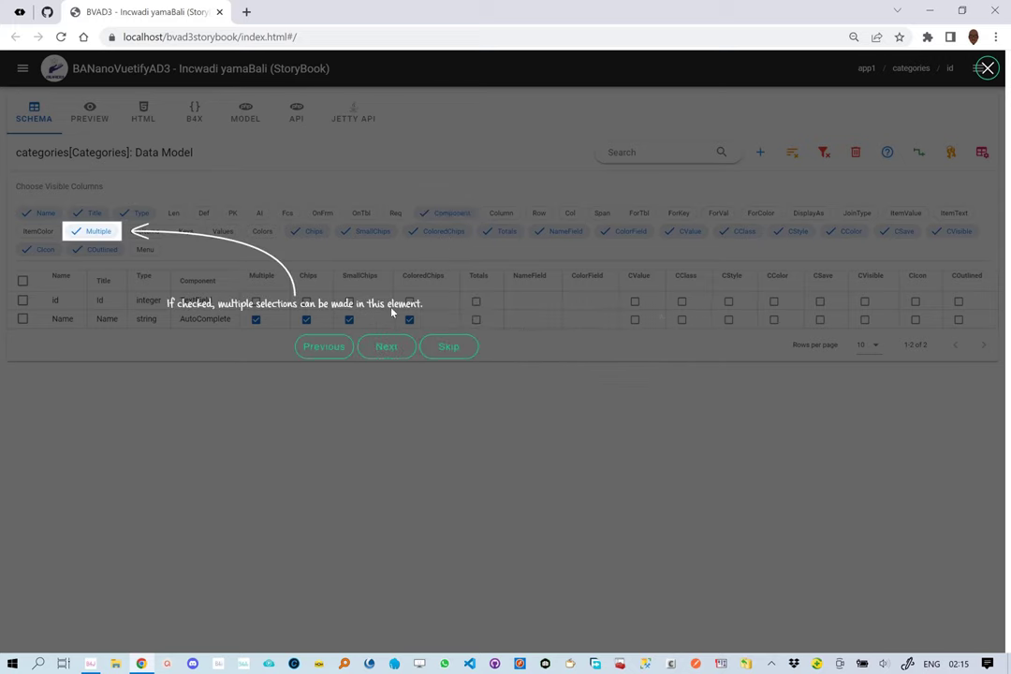
pyautogui.click(388, 347)
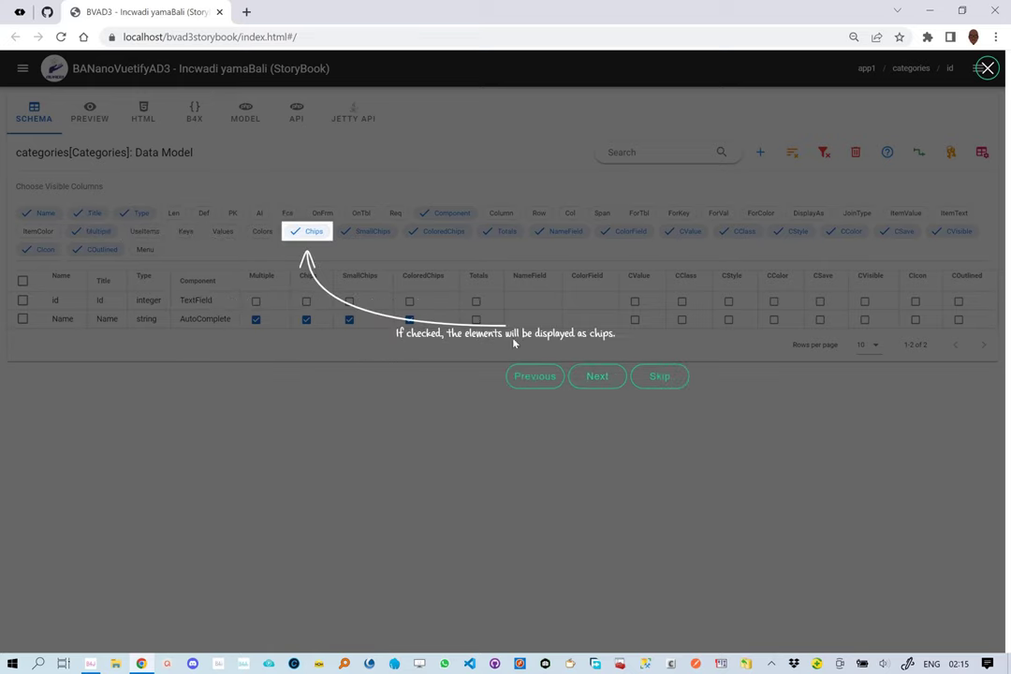
pyautogui.click(593, 376)
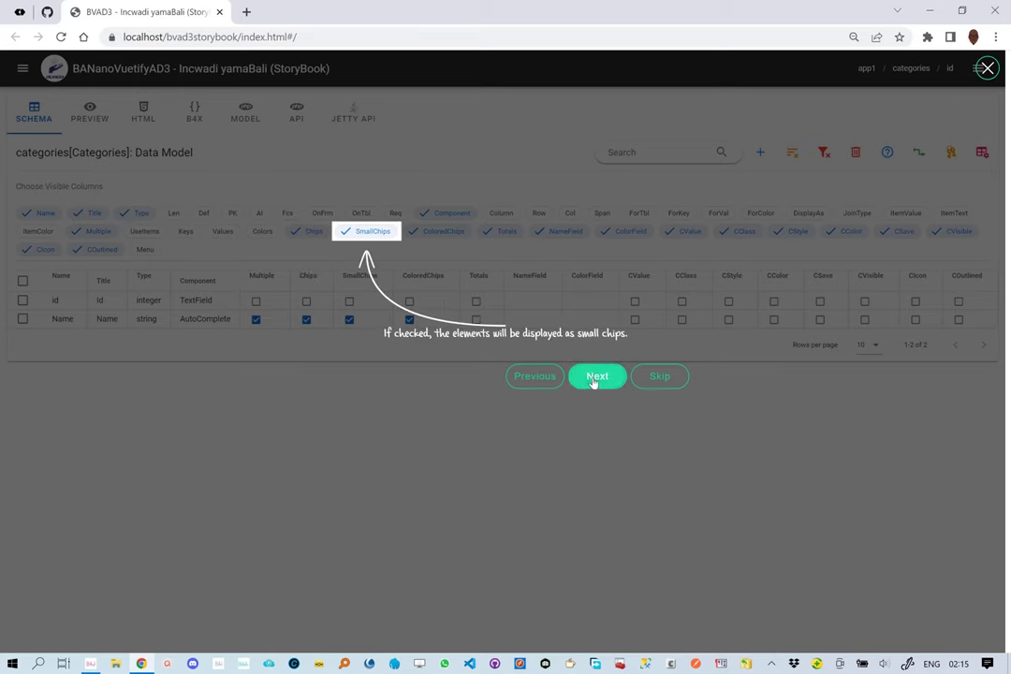
pyautogui.click(594, 382)
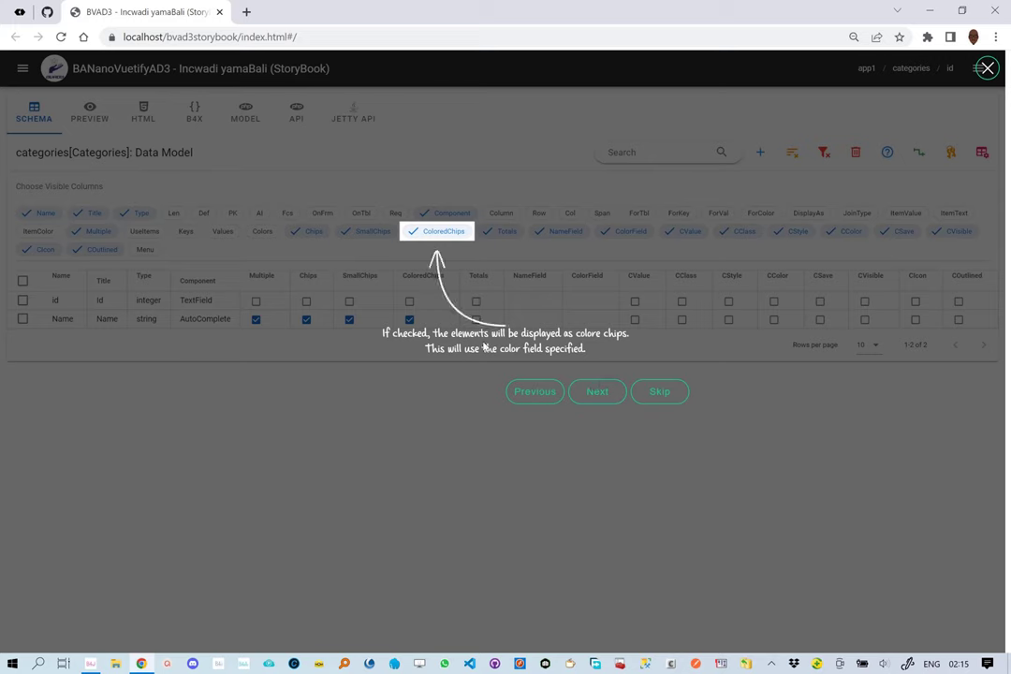
pyautogui.click(598, 394)
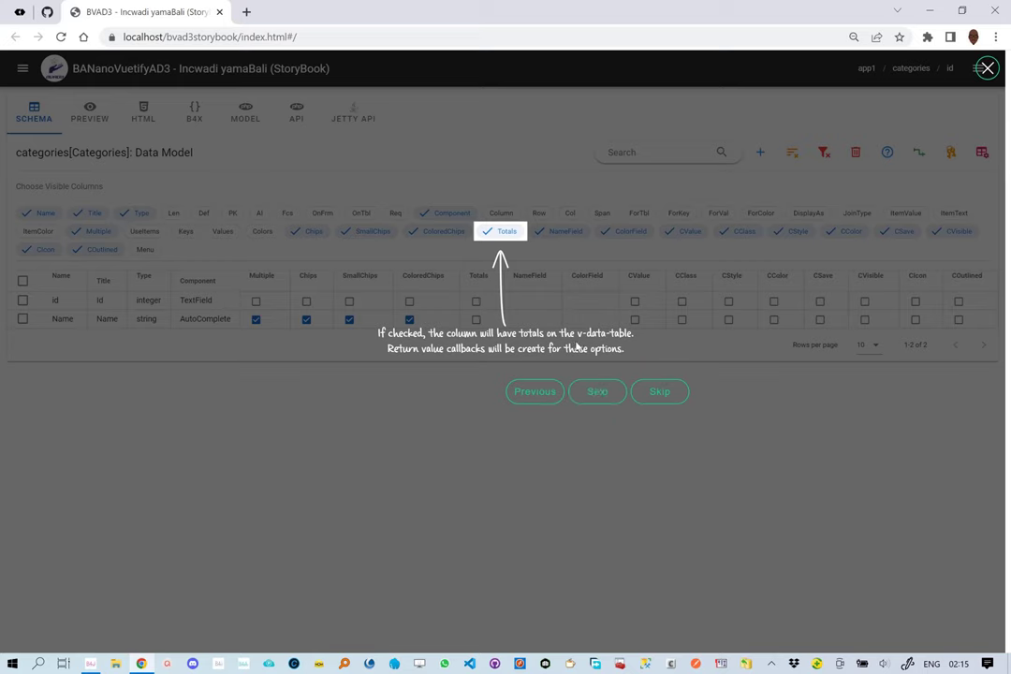
pyautogui.click(593, 398)
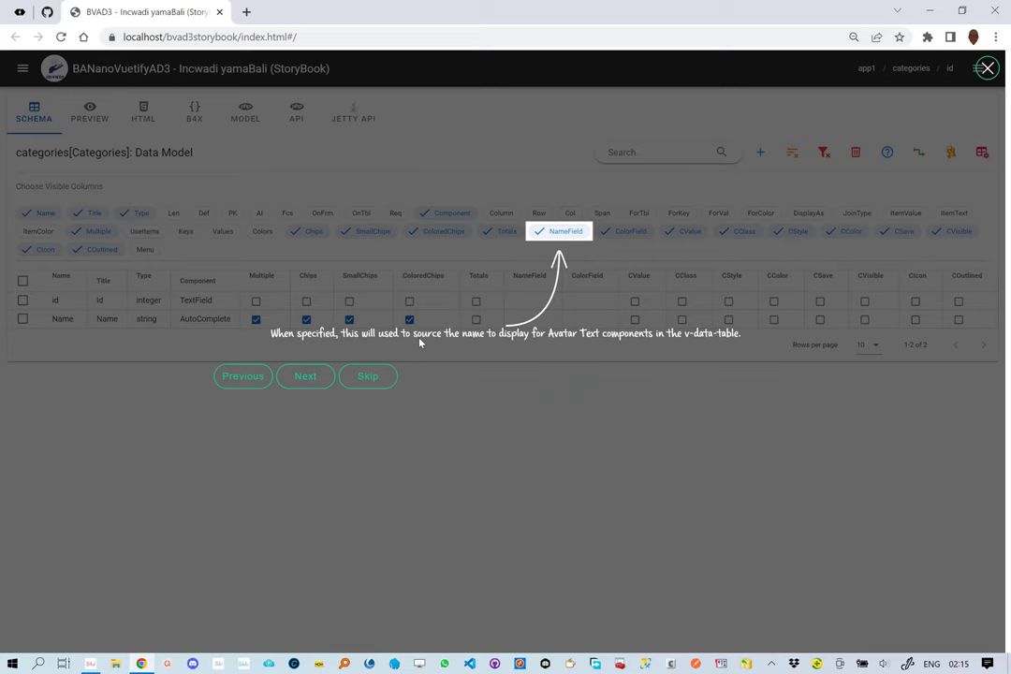
pyautogui.click(306, 375)
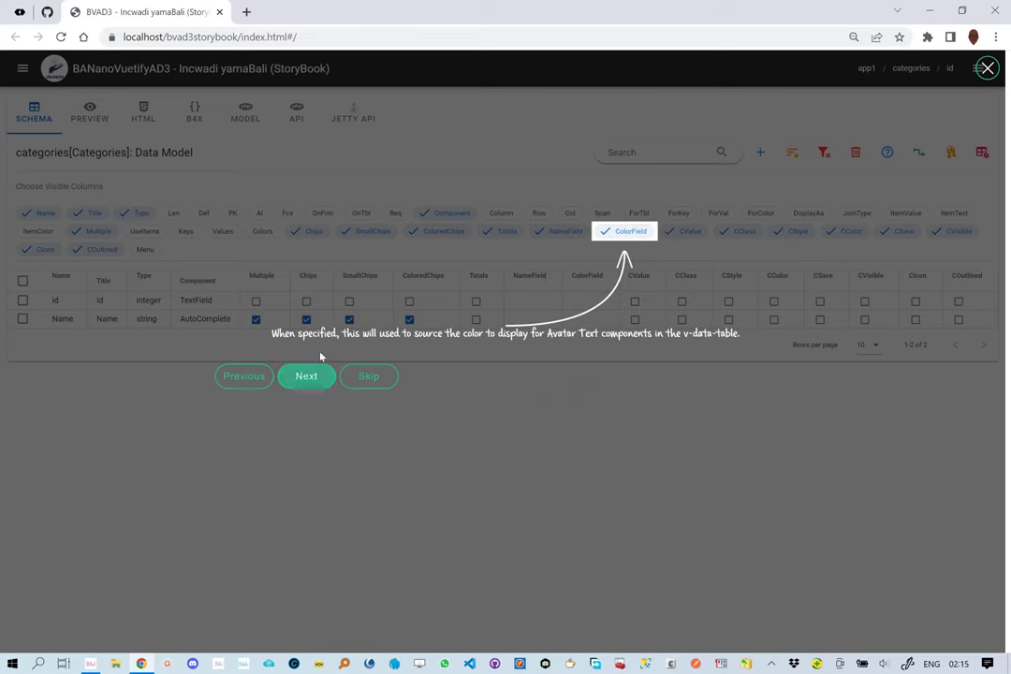
# Step: Read the guided help for the computed columns from CValue through COutlined, and finish the tour
pyautogui.click(307, 376)
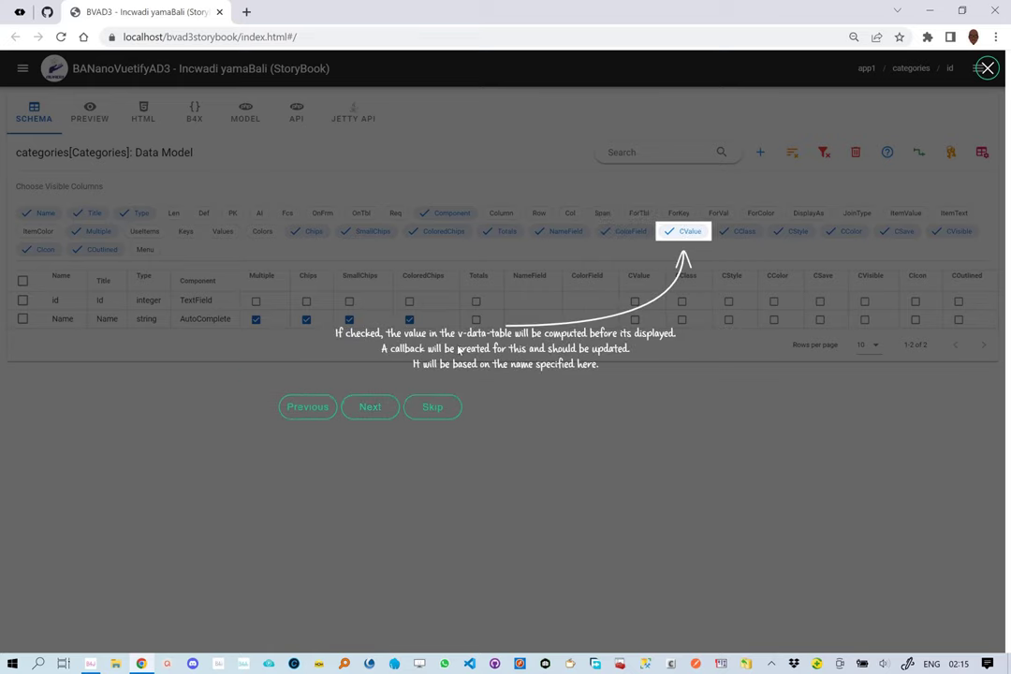
pyautogui.click(375, 407)
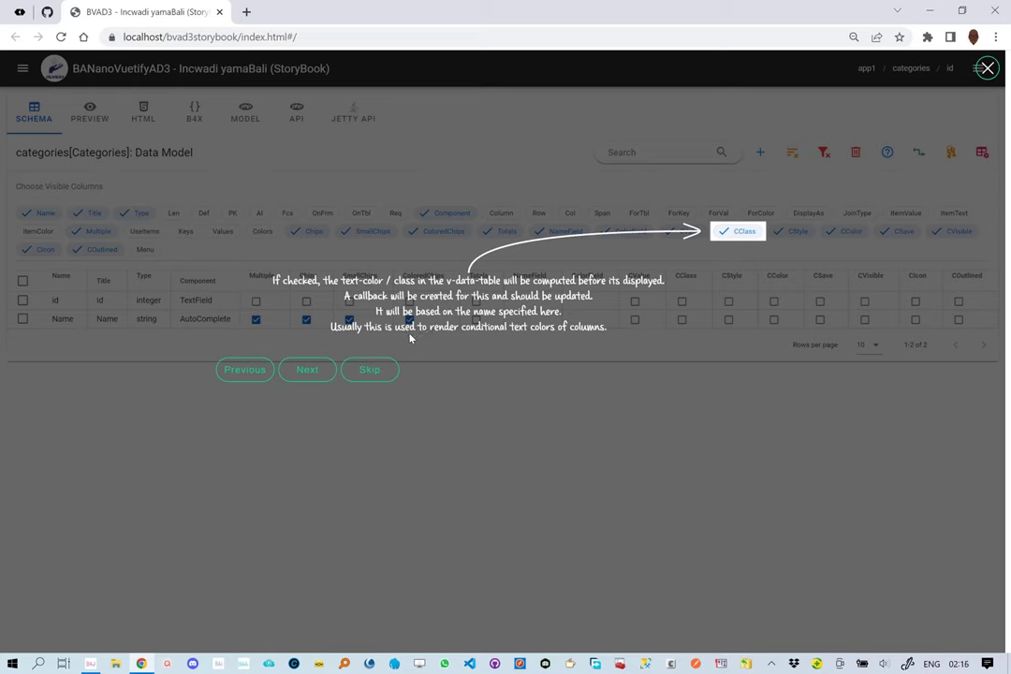
pyautogui.click(310, 371)
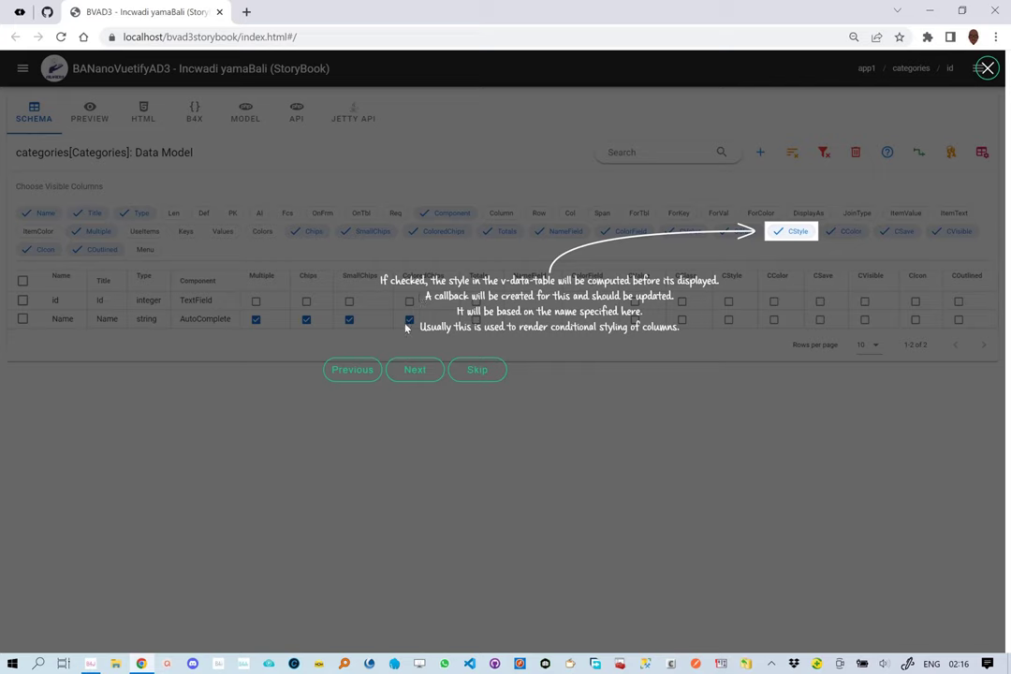
pyautogui.click(414, 374)
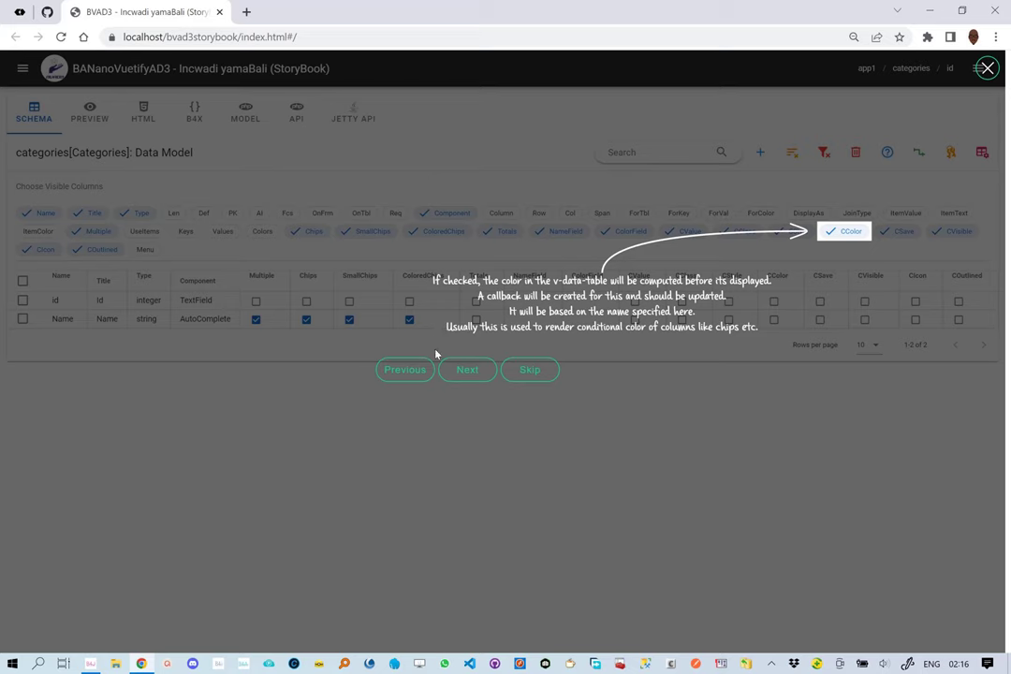
pyautogui.click(466, 370)
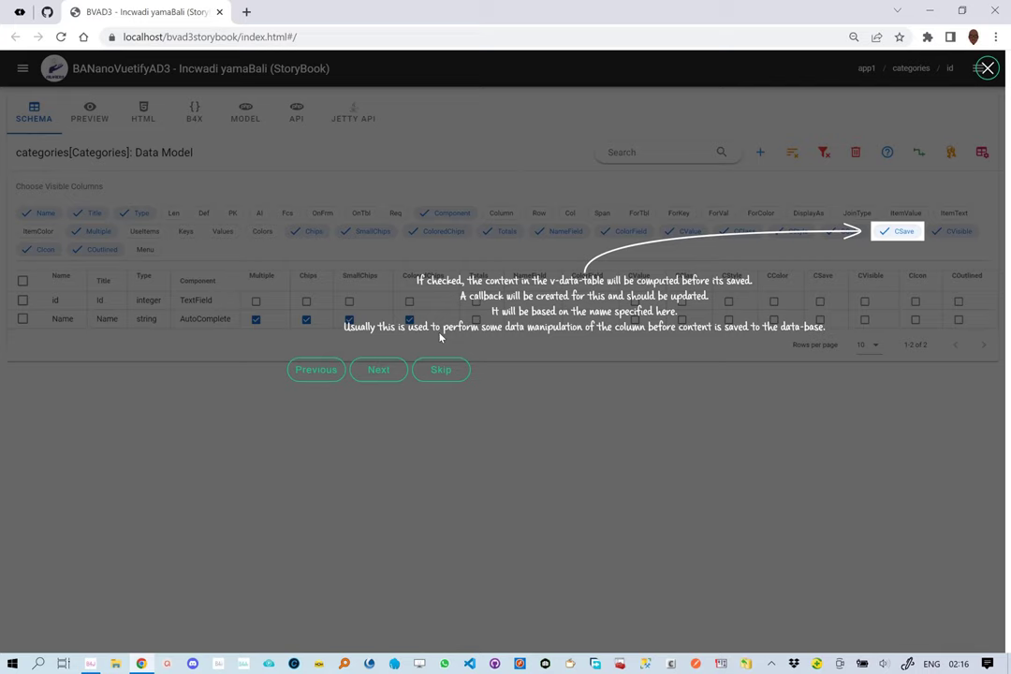
pyautogui.click(391, 376)
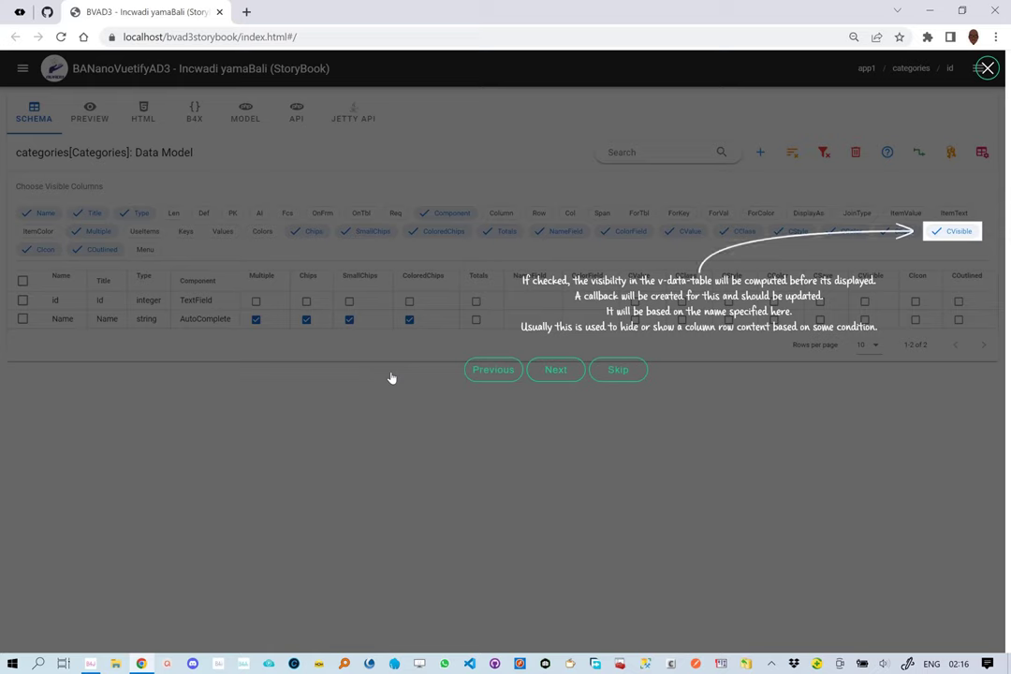
pyautogui.click(554, 372)
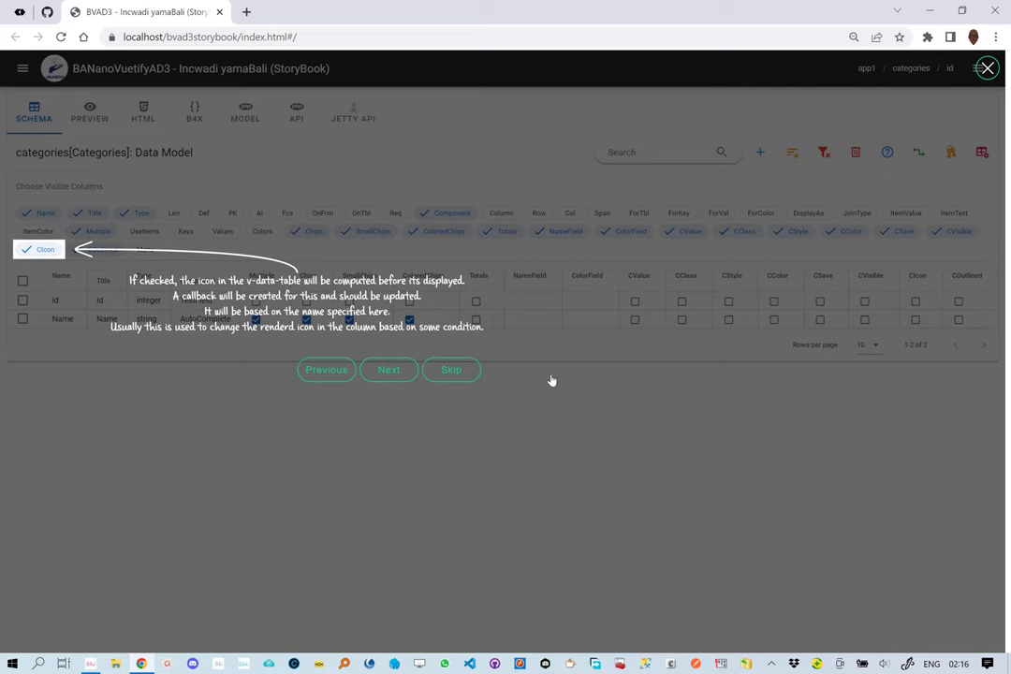
pyautogui.click(397, 372)
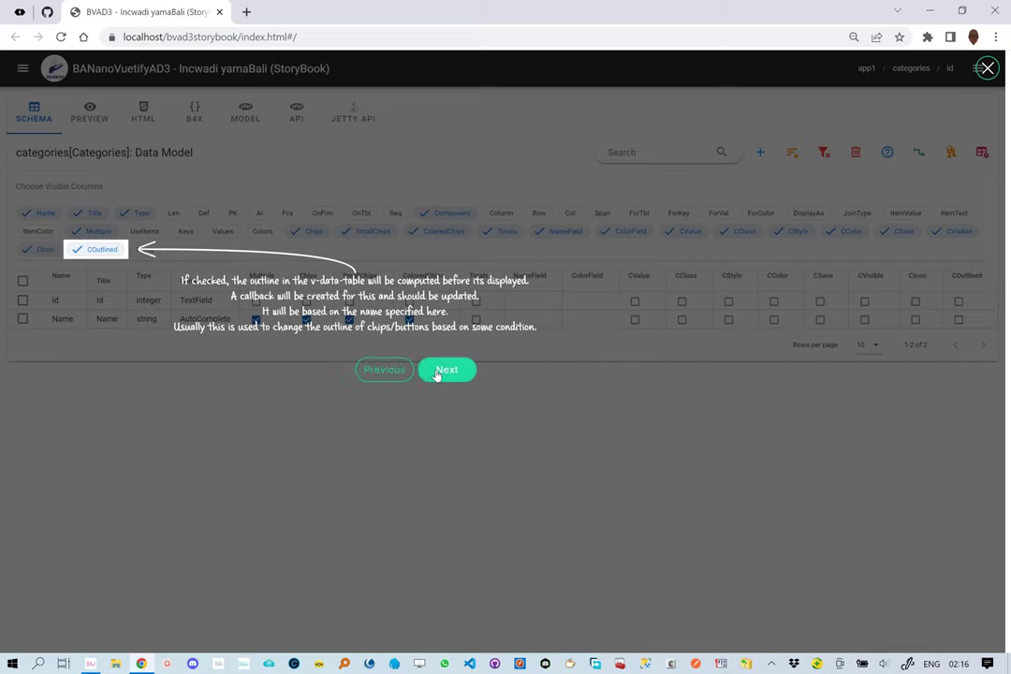
pyautogui.click(437, 374)
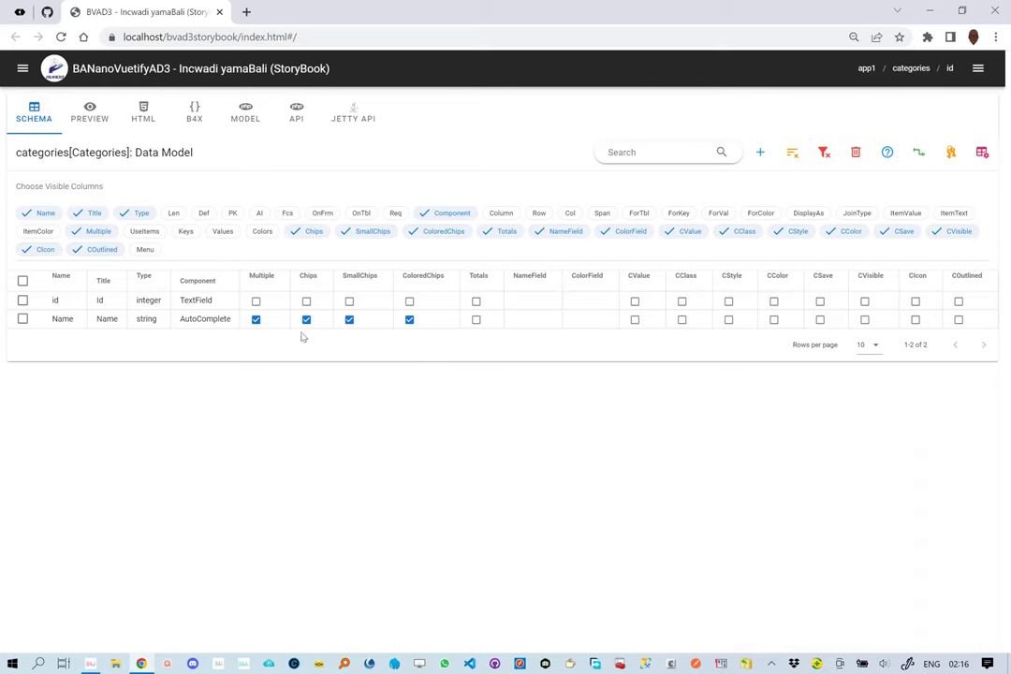
# Step: Disable Multiple, Chips, SmallChips and ColoredChips for the Name field
pyautogui.click(257, 320)
pyautogui.click(306, 320)
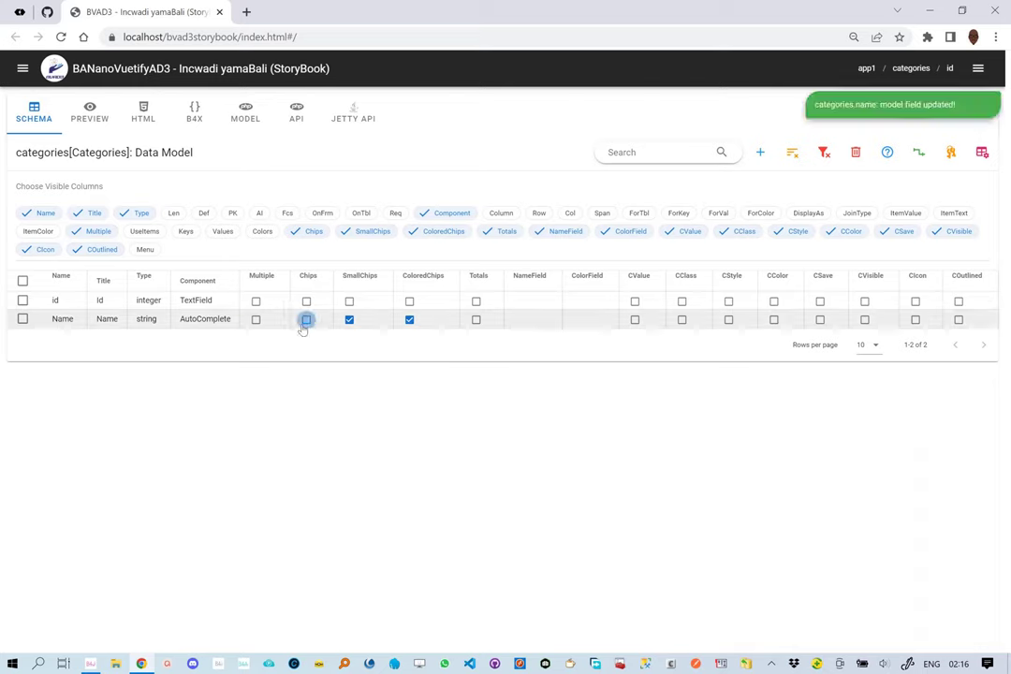
pyautogui.click(350, 321)
pyautogui.click(409, 320)
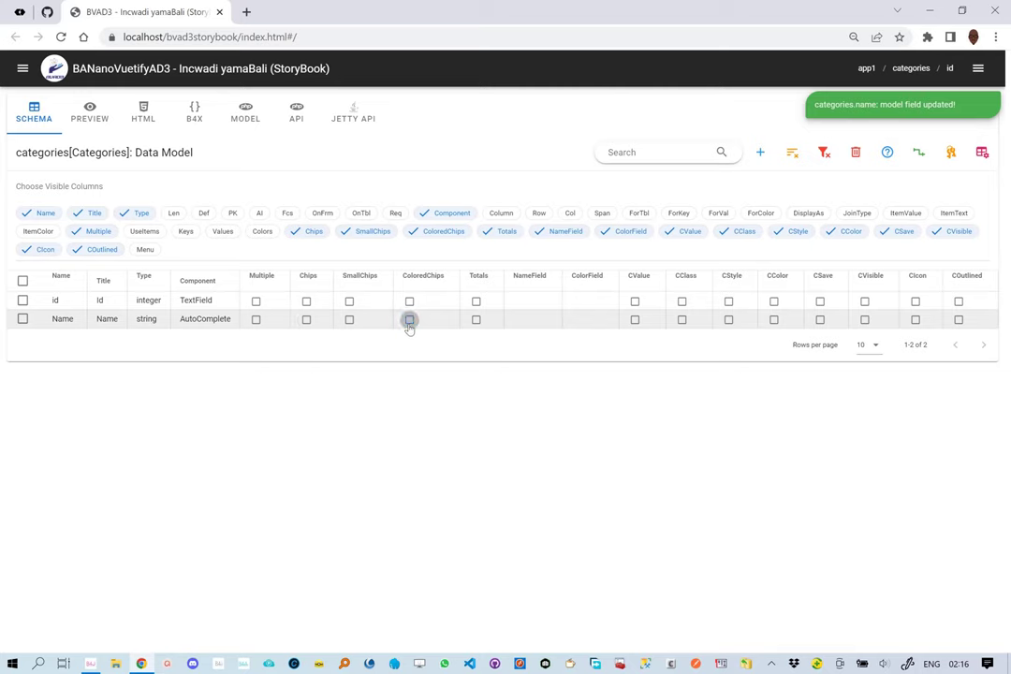
# Step: Change the Name field's component to TextField and save it
pyautogui.click(225, 320)
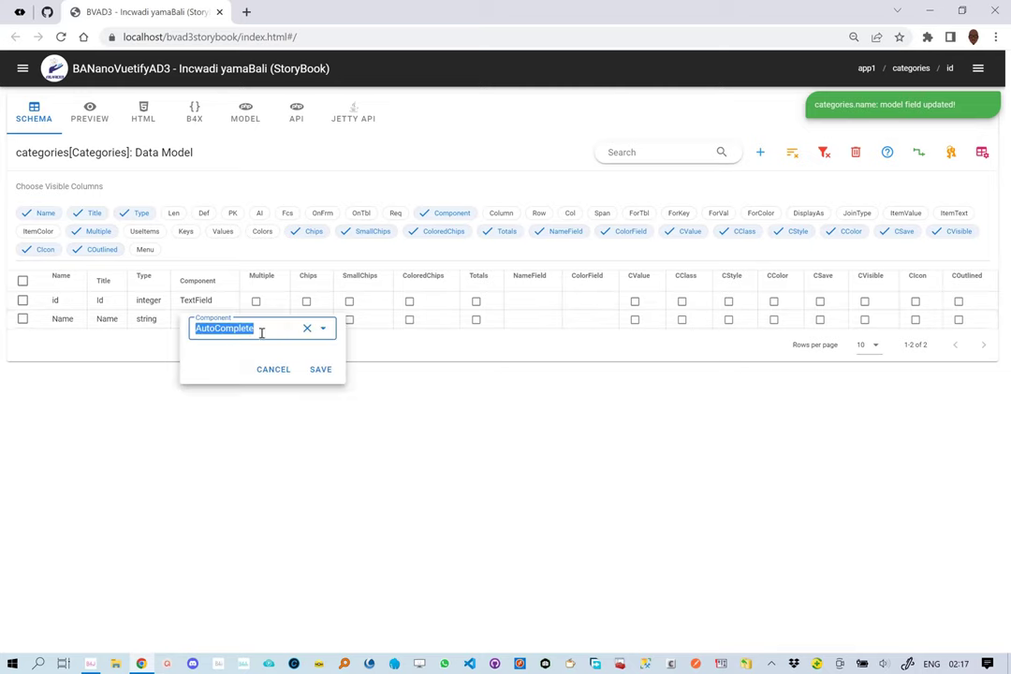
pyautogui.click(259, 330)
pyautogui.scroll(-10, 334, 490)
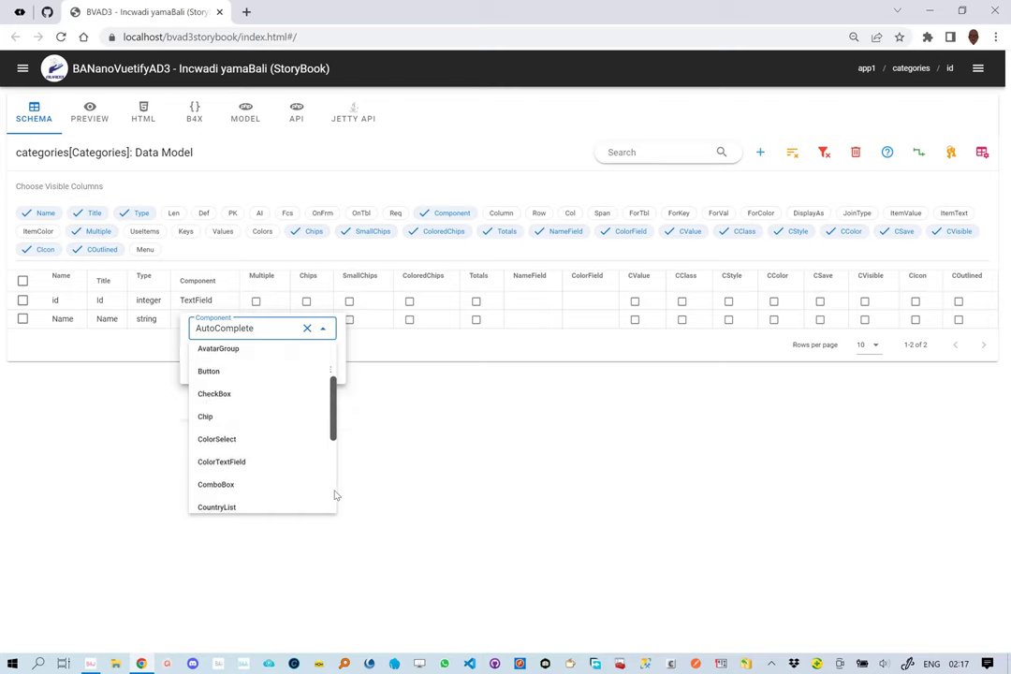
pyautogui.scroll(-1, 335, 495)
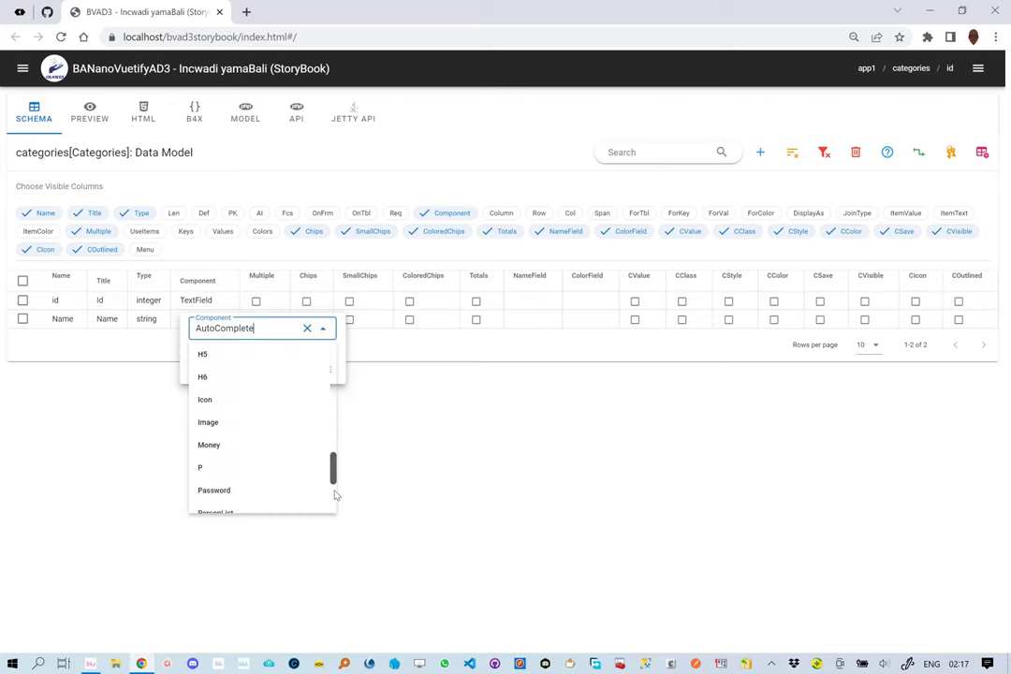
pyautogui.press('BackSpace')
pyautogui.press('BackSpace')
pyautogui.press('BackSpace')
pyautogui.press('BackSpace')
pyautogui.press('BackSpace')
pyautogui.press('BackSpace')
pyautogui.press('BackSpace')
pyautogui.press('BackSpace')
pyautogui.press('BackSpace')
pyautogui.press('BackSpace')
pyautogui.press('BackSpace')
pyautogui.press('BackSpace')
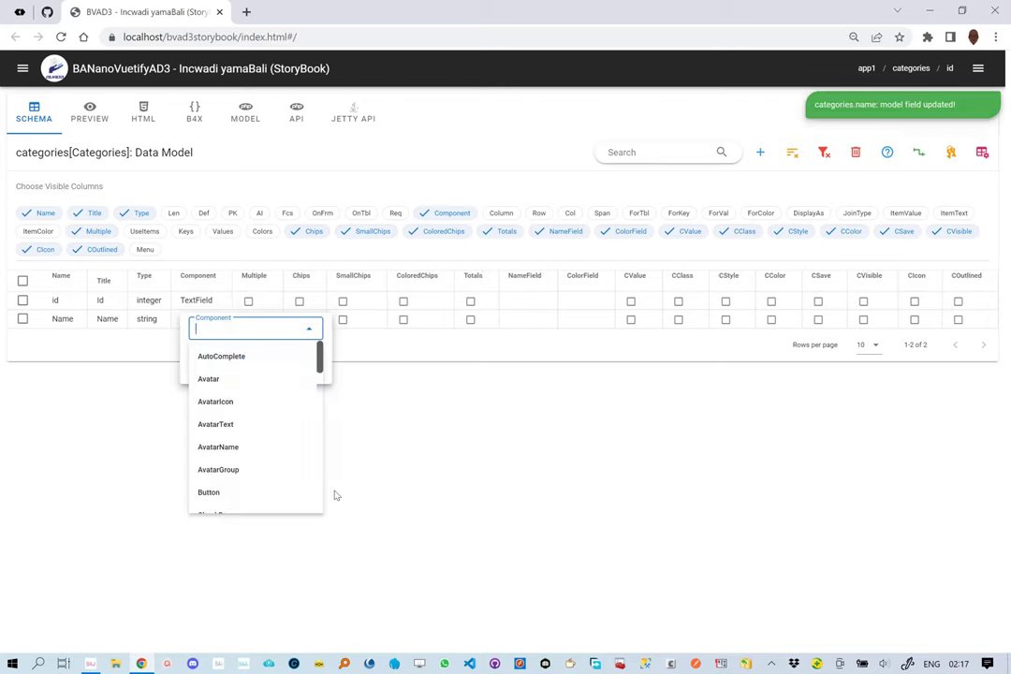
pyautogui.write('text')
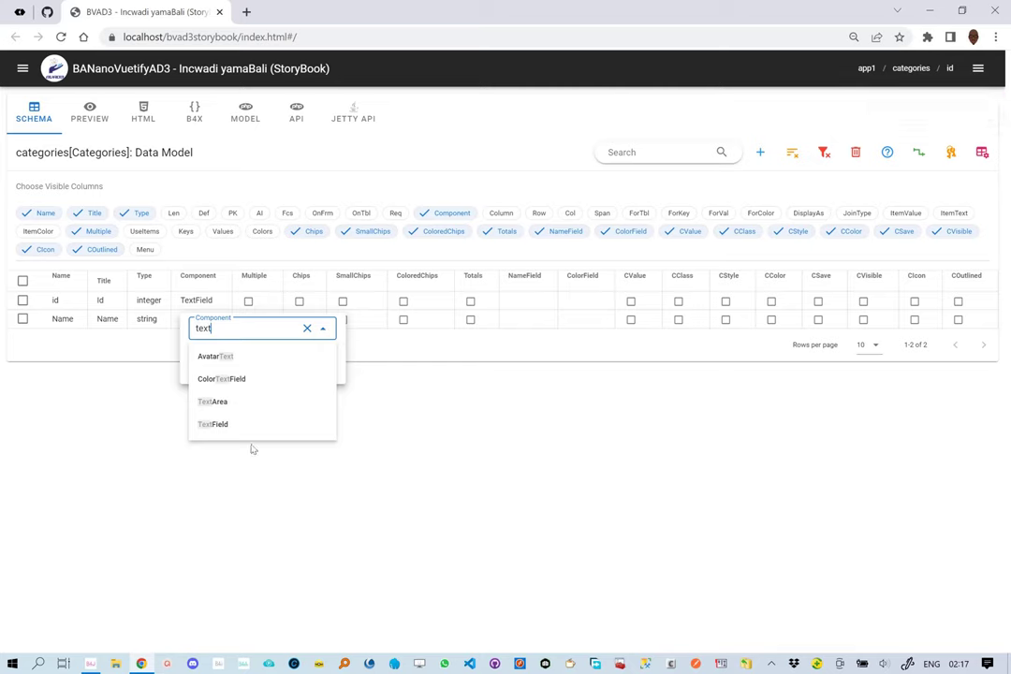
pyautogui.click(243, 425)
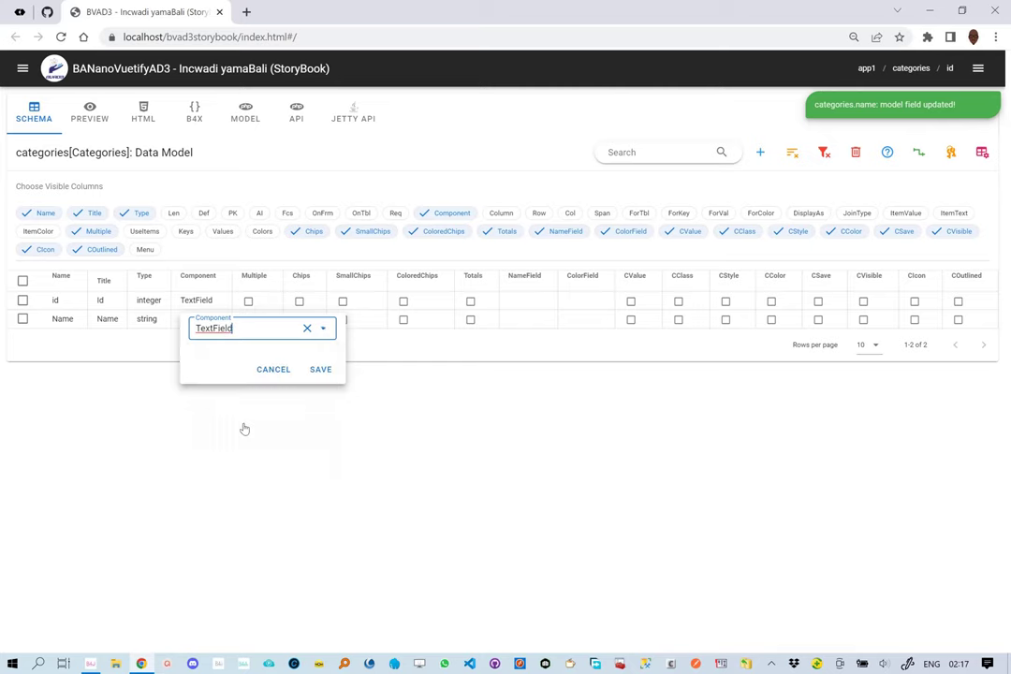
pyautogui.click(321, 369)
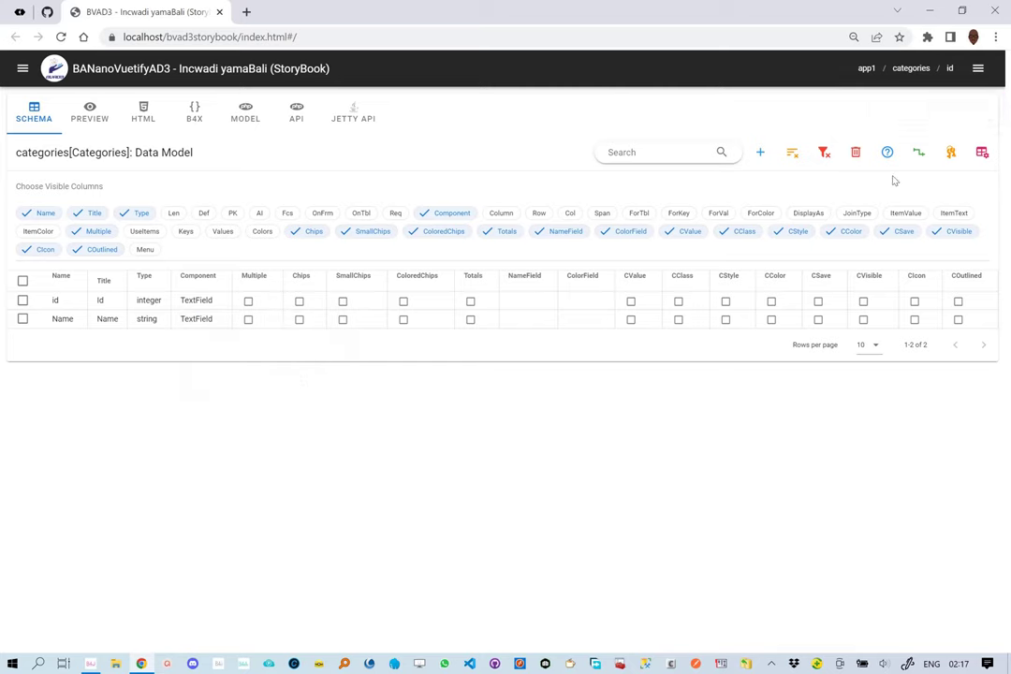
# Step: Switch the schema to the key-value item columns and disable UseItems for the Name field
pyautogui.click(951, 153)
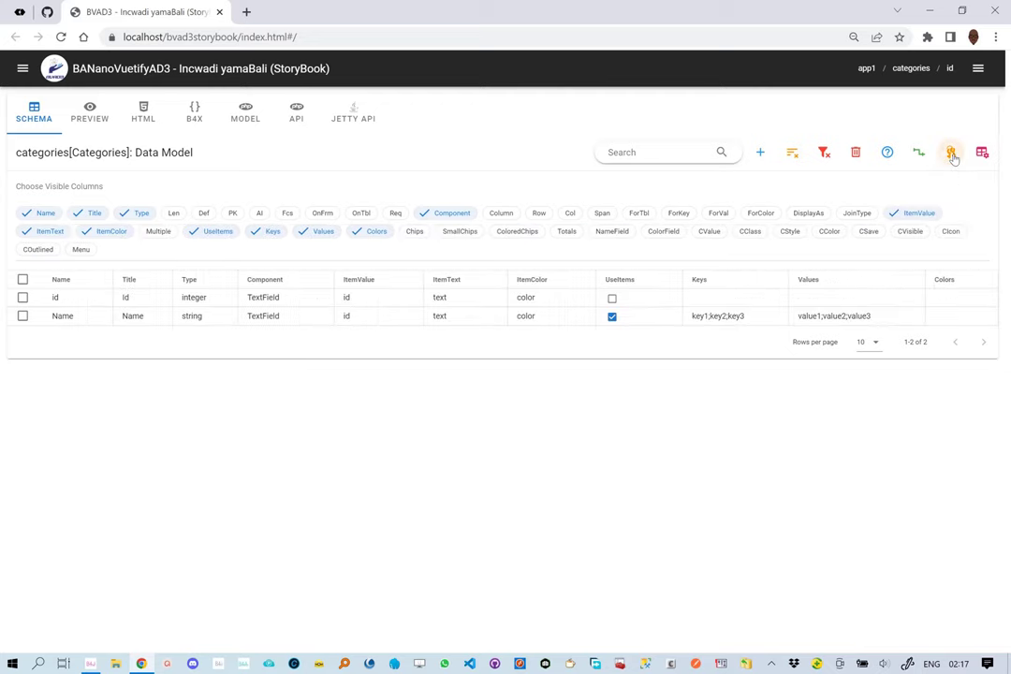
pyautogui.click(612, 319)
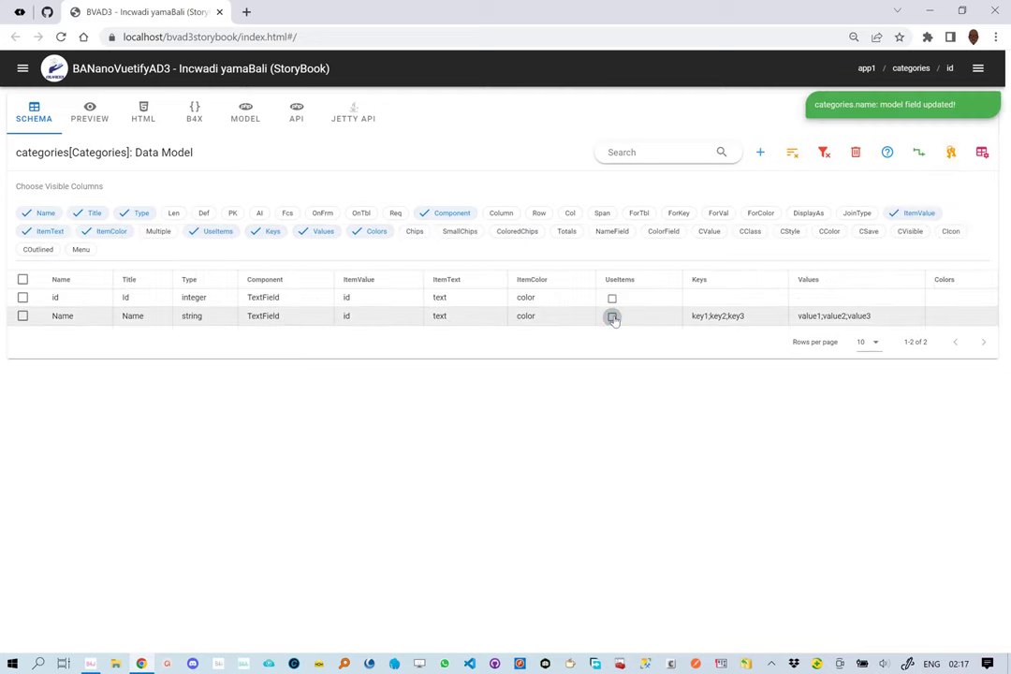
# Step: Review the table display and key-value item column sets, and start the guided help on the relationship columns
pyautogui.click(982, 154)
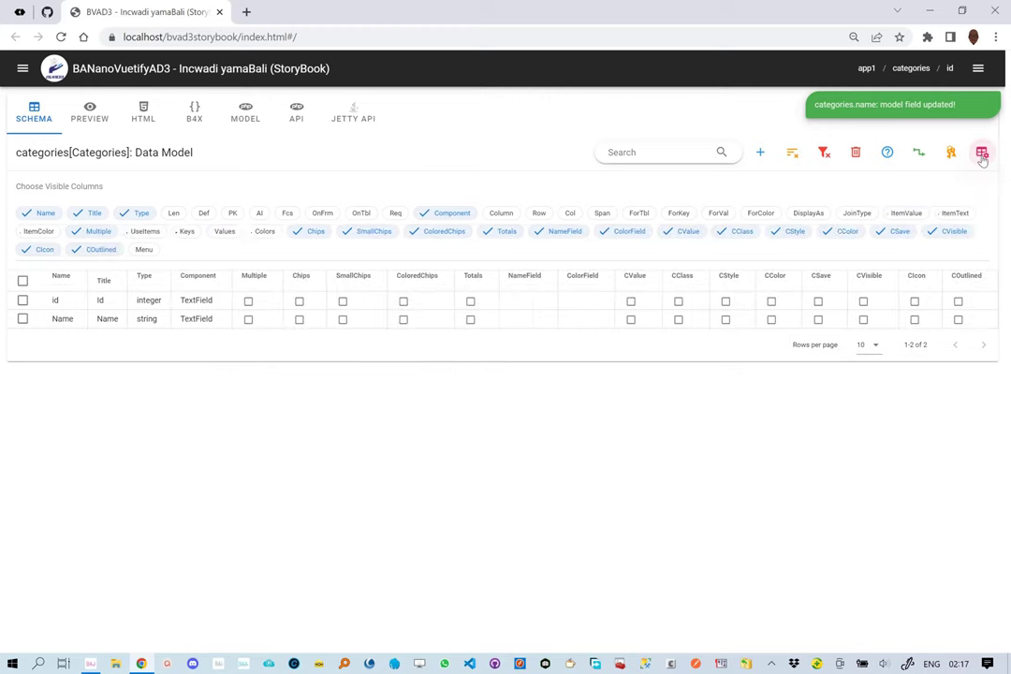
pyautogui.click(955, 155)
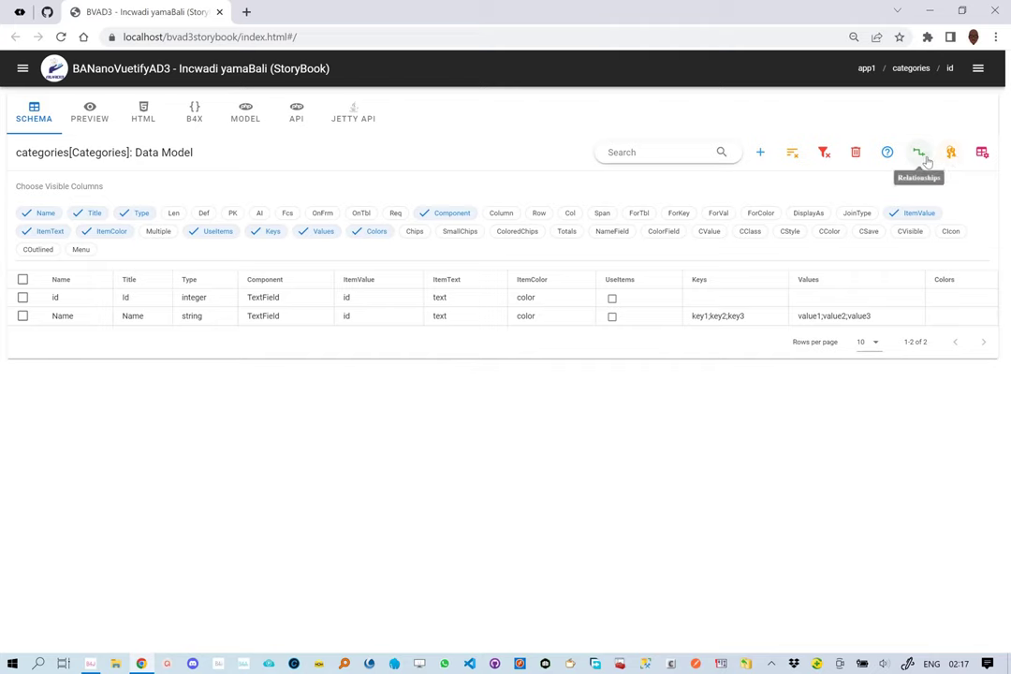
pyautogui.click(925, 159)
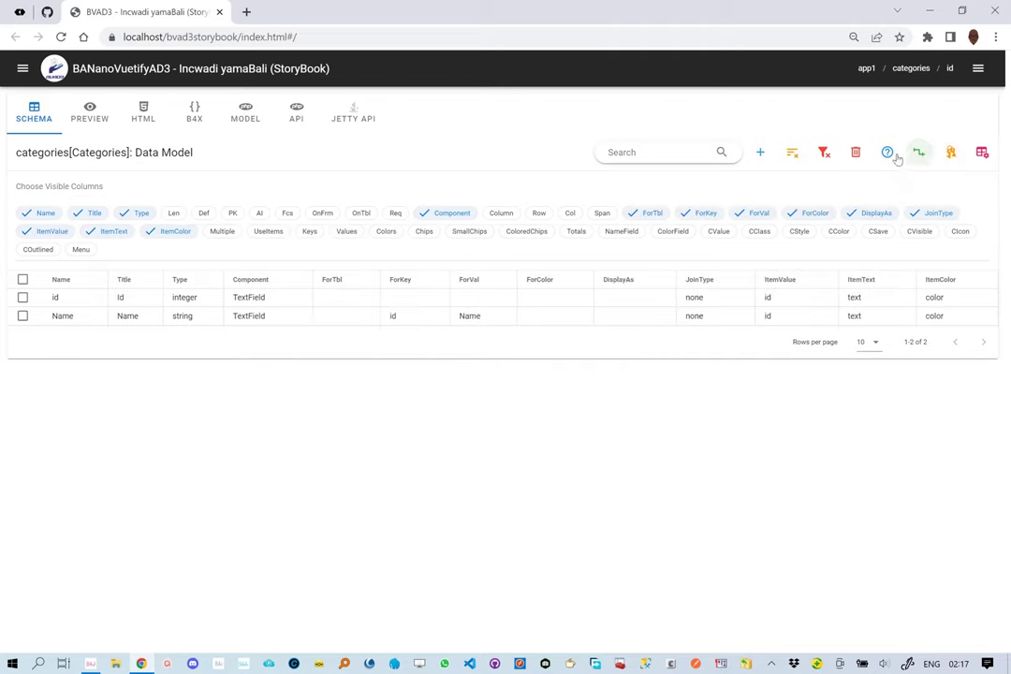
pyautogui.click(888, 153)
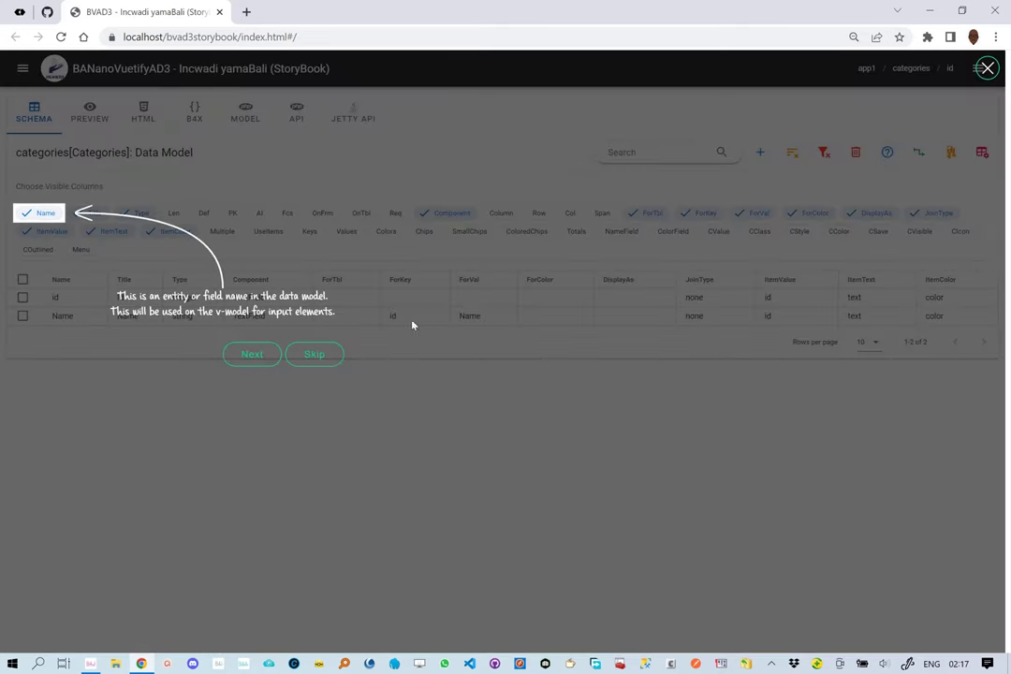
# Step: Skip the guided help and restore the schema's default visible columns
pyautogui.click(316, 354)
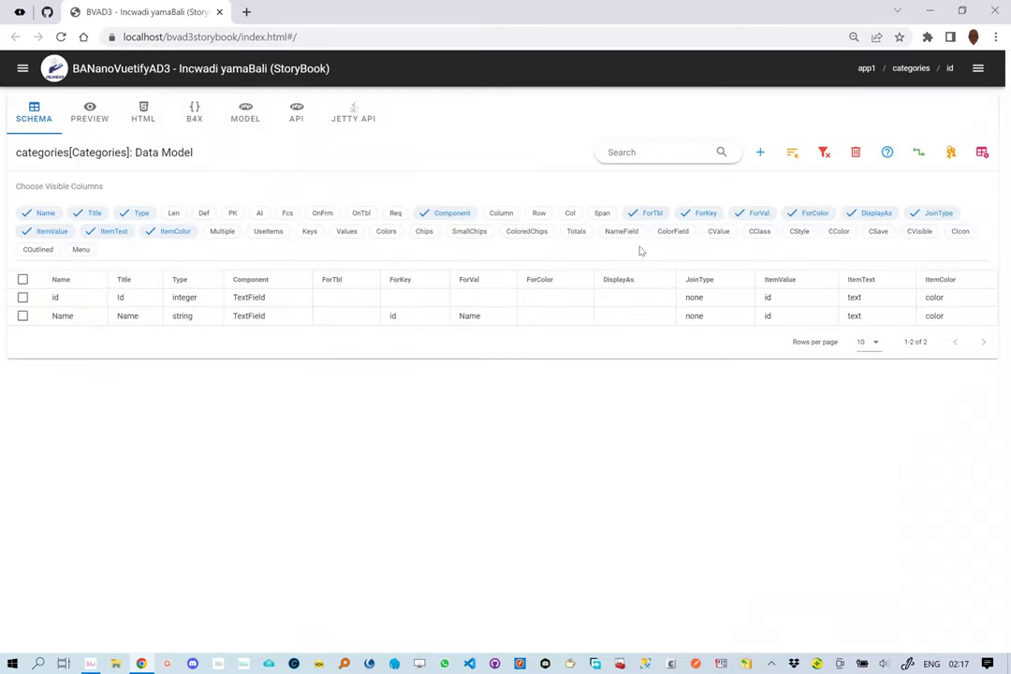
pyautogui.click(825, 153)
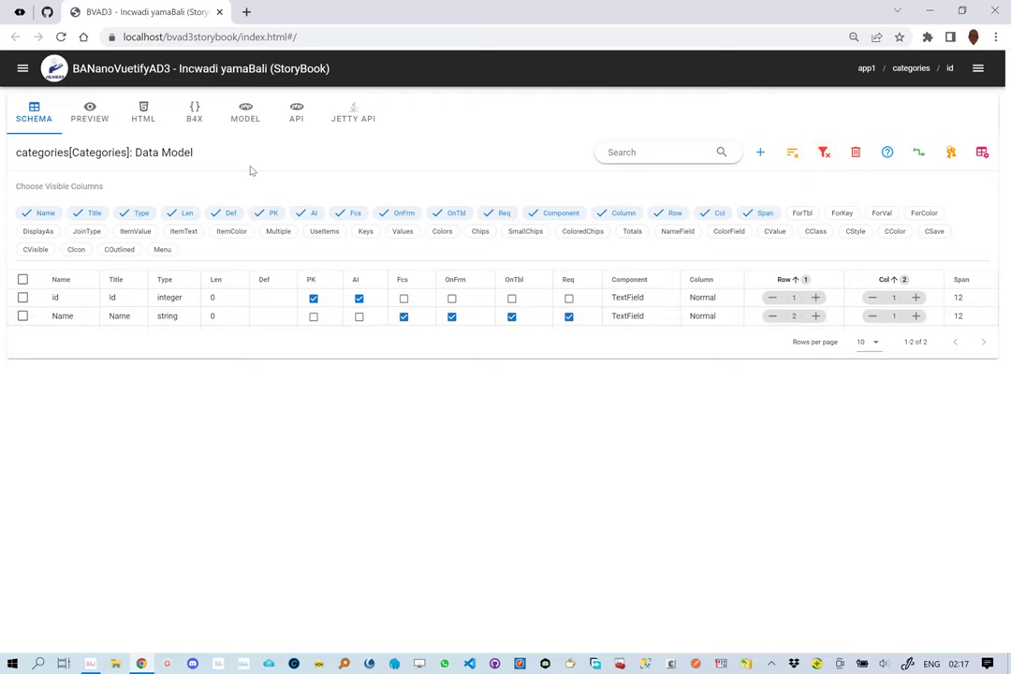
# Step: Generate the view for the categories model and expand the vcategories and pgindex views to list their components
pyautogui.click(22, 68)
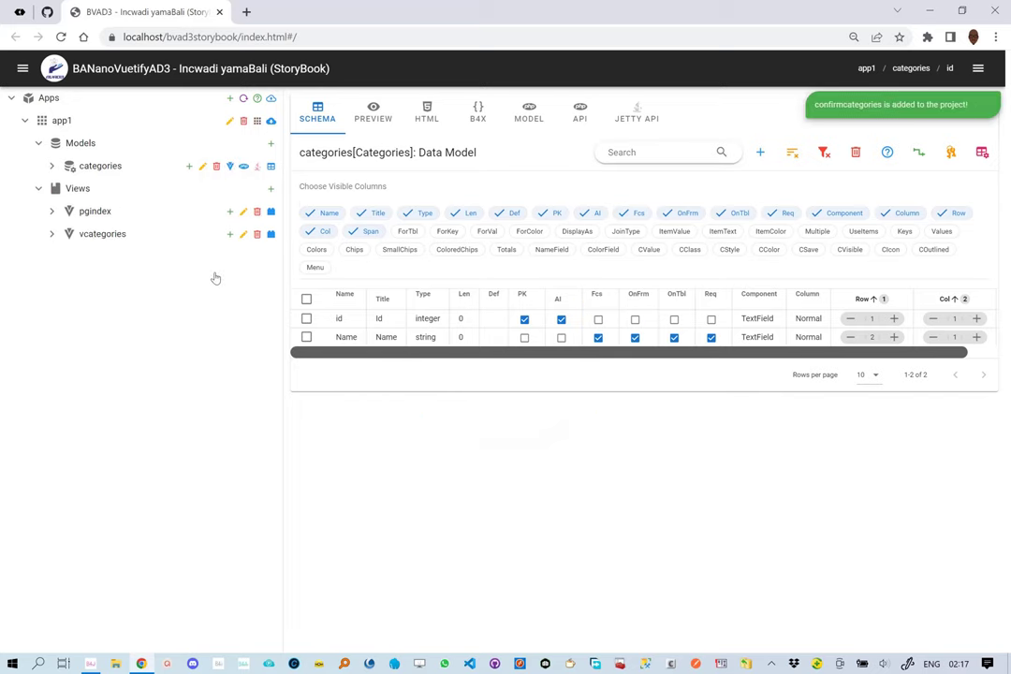
pyautogui.click(52, 238)
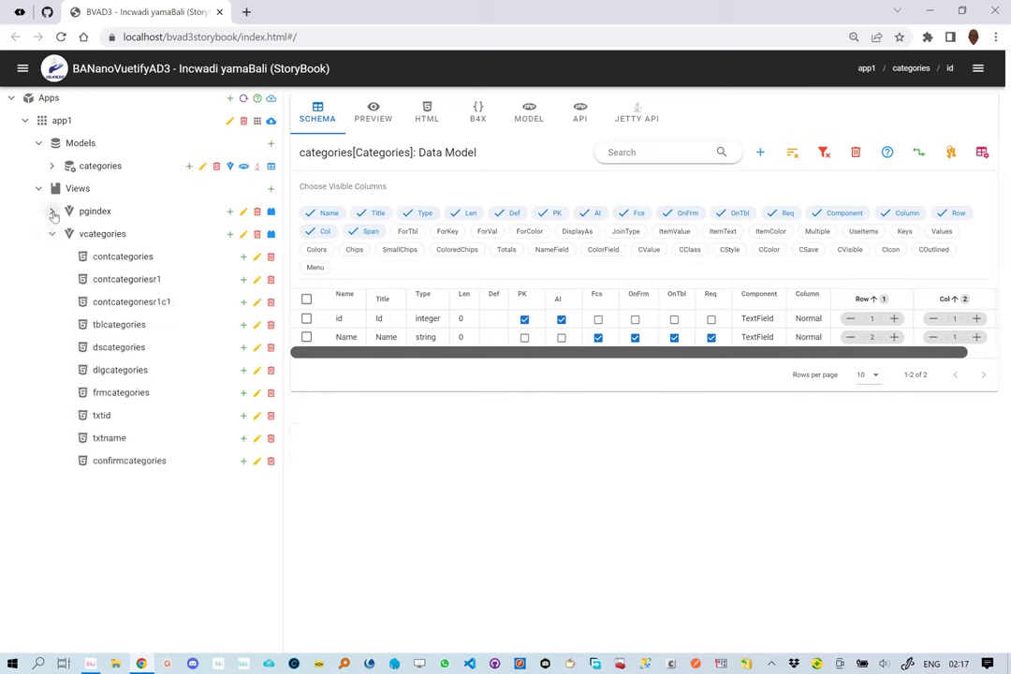
pyautogui.click(52, 214)
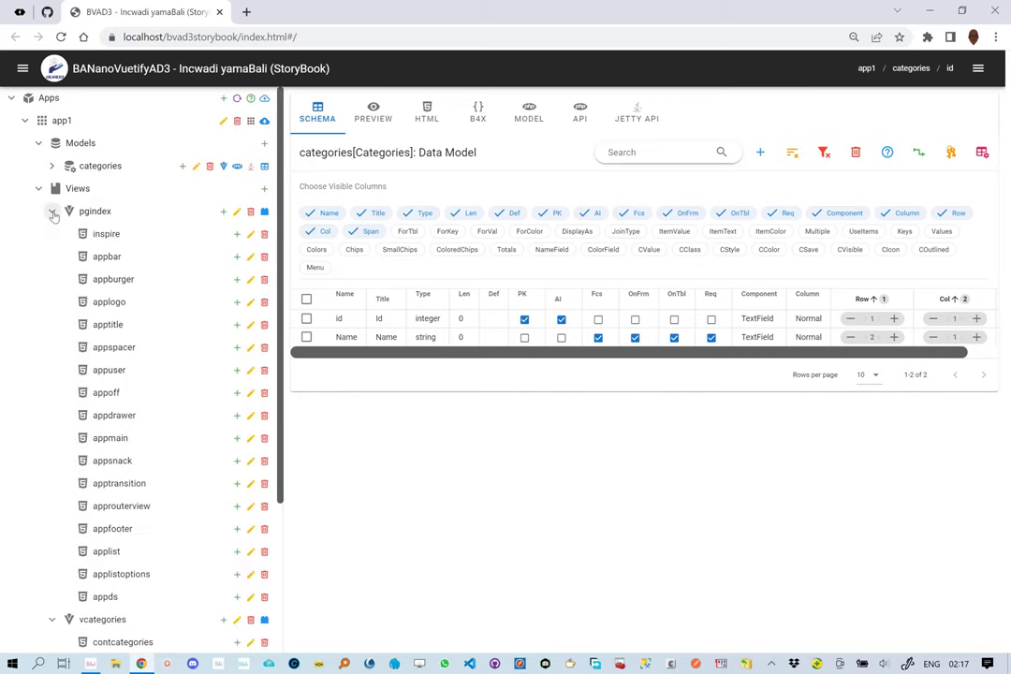
# Step: Preview the appbar, appburger, applogo and appoff components of the pgindex view with their properties
pyautogui.click(252, 261)
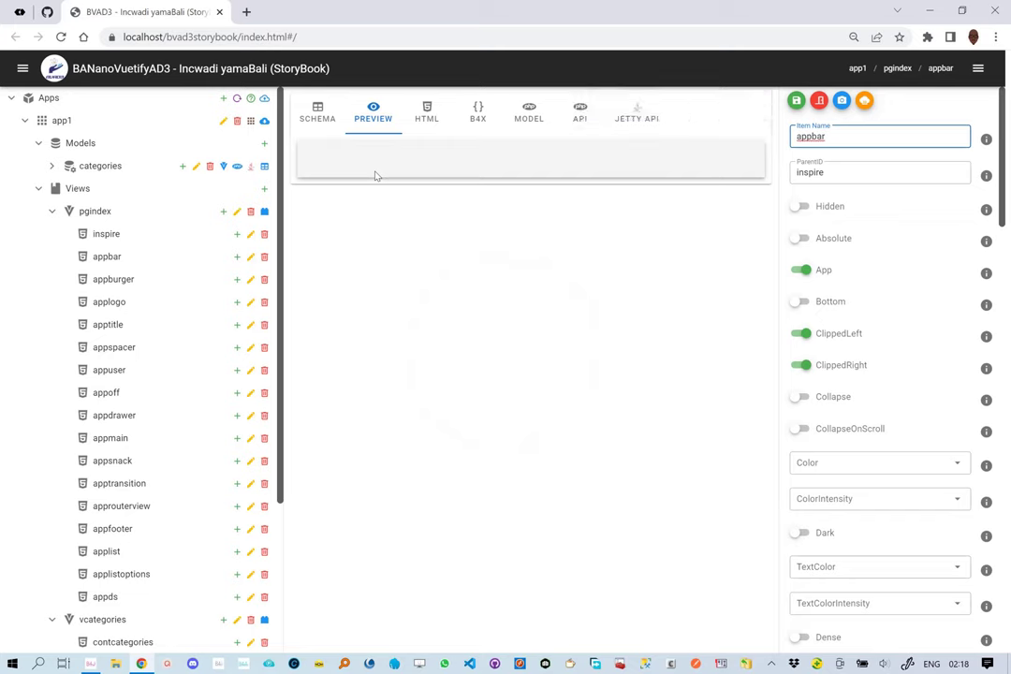
pyautogui.click(250, 281)
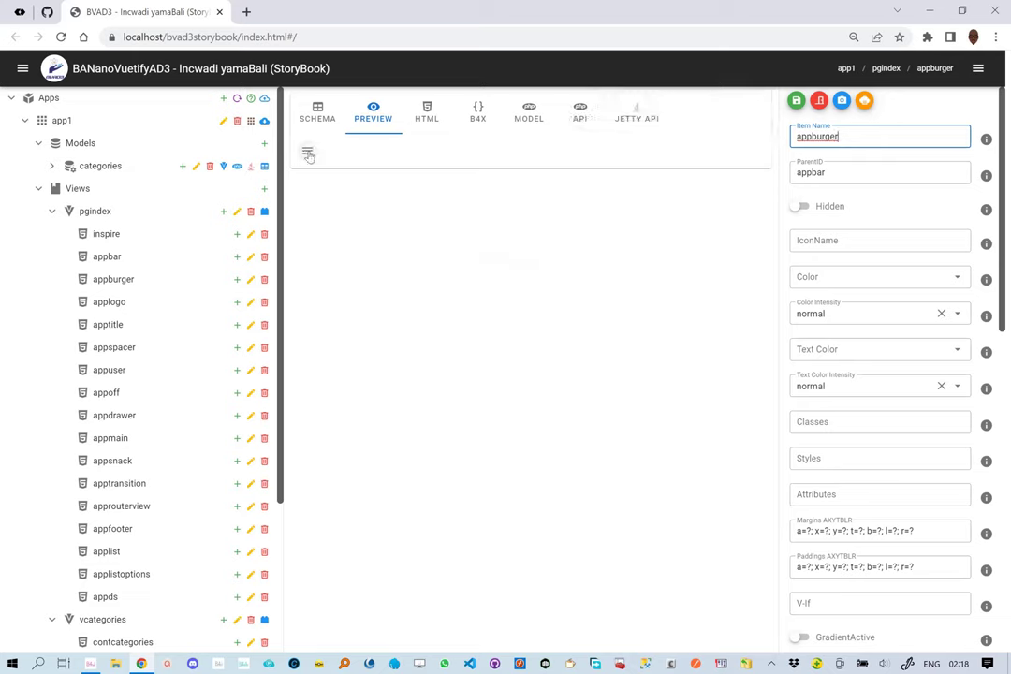
pyautogui.click(251, 307)
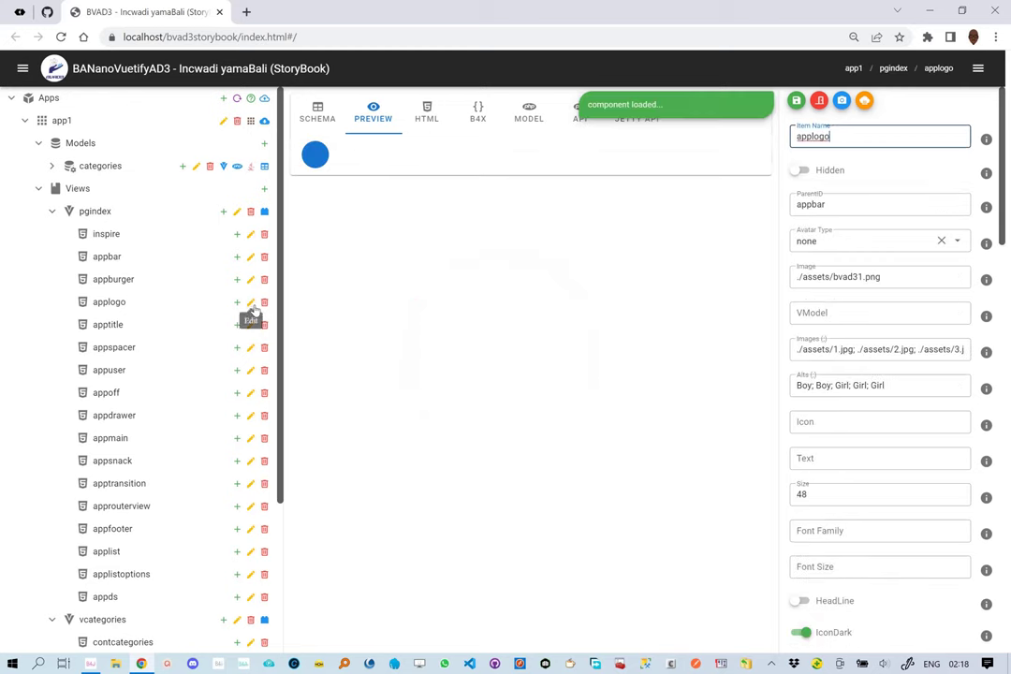
pyautogui.click(250, 395)
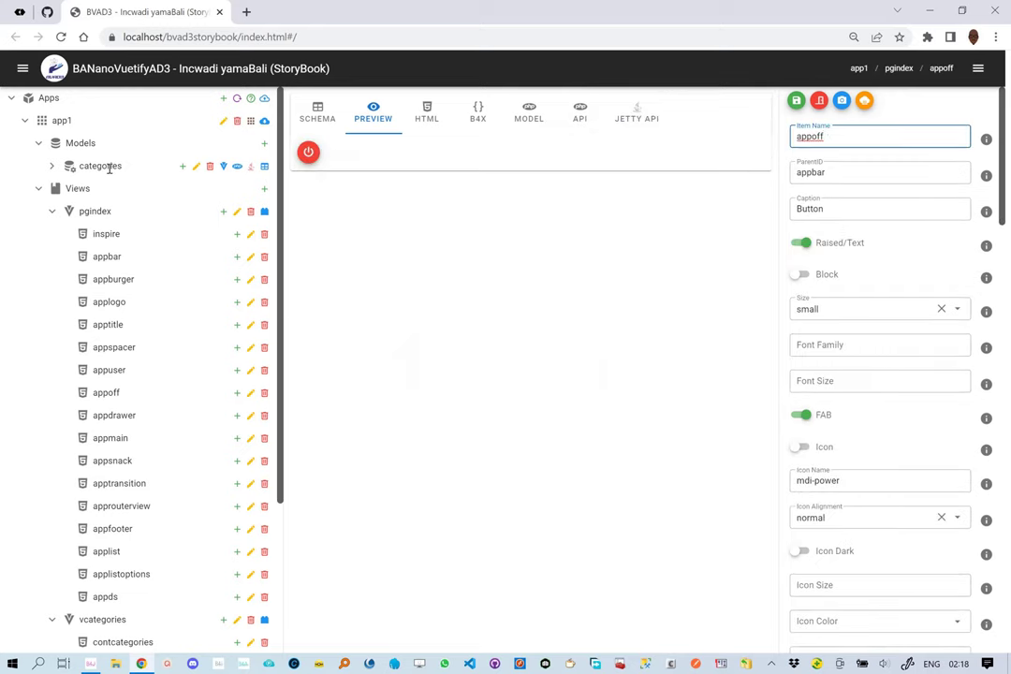
# Step: Enable OnFrm and OnTbl for the id field in the categories schema and preview the model's form
pyautogui.click(196, 168)
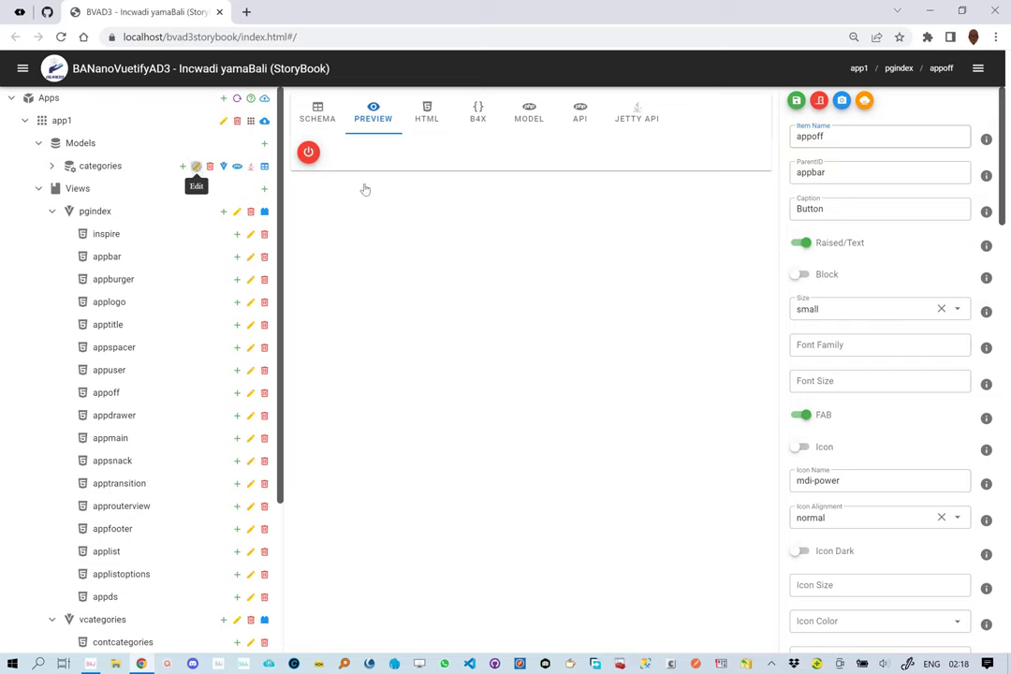
pyautogui.click(264, 165)
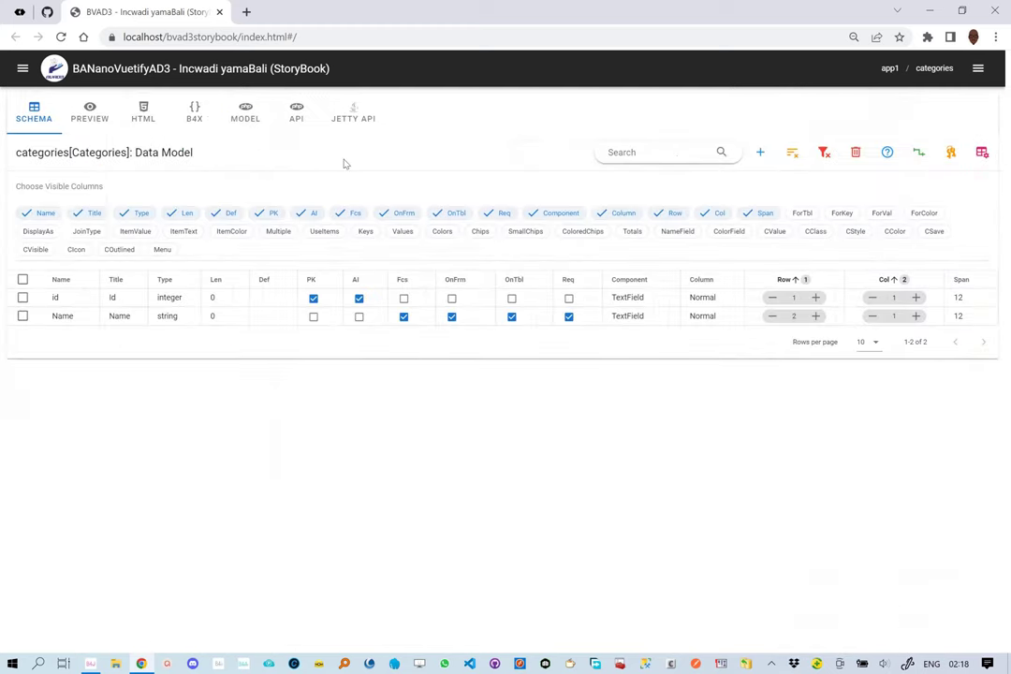
pyautogui.click(452, 298)
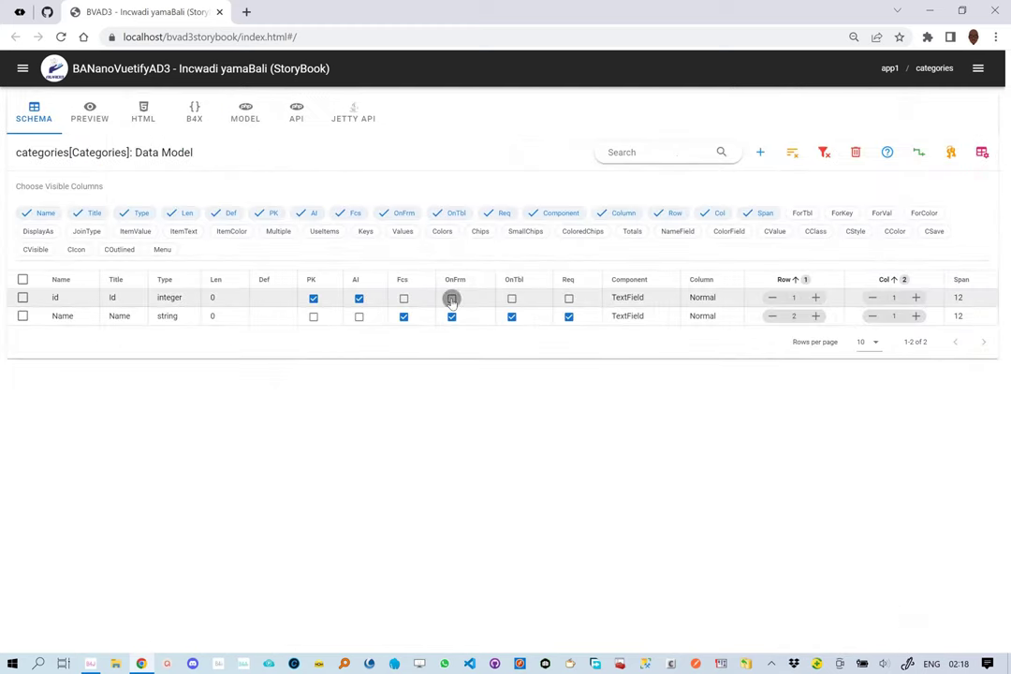
pyautogui.click(512, 299)
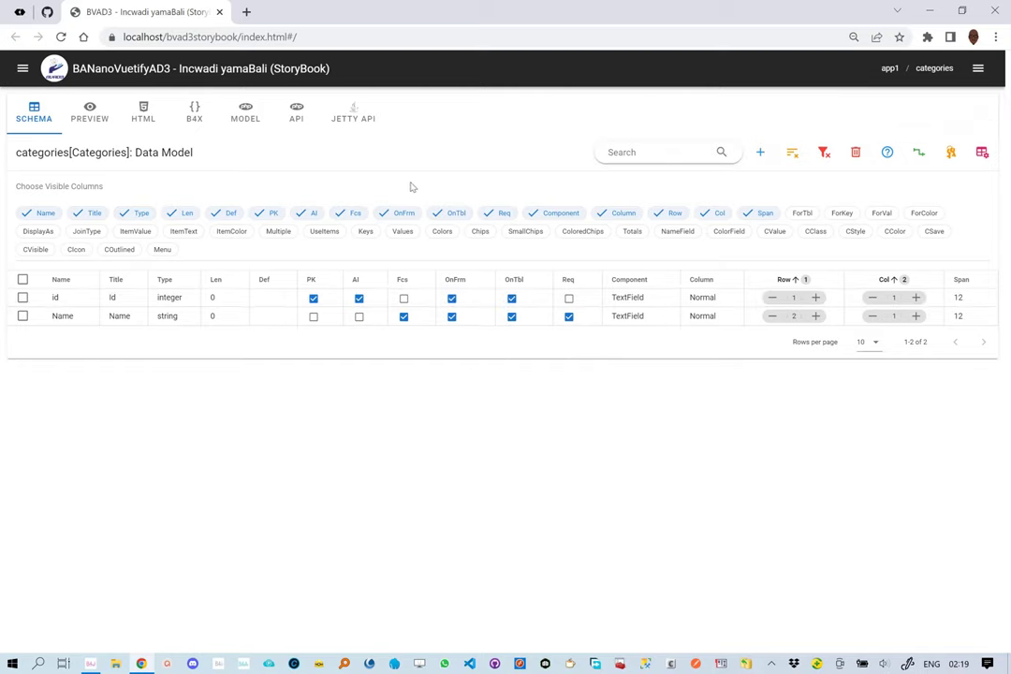
pyautogui.click(23, 68)
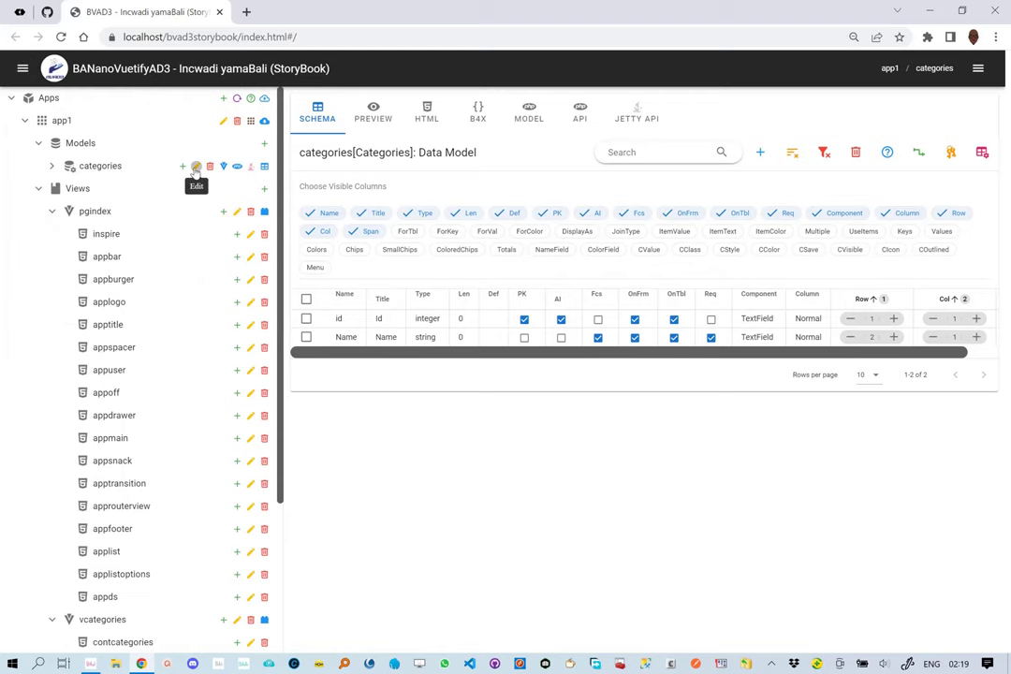
pyautogui.click(195, 168)
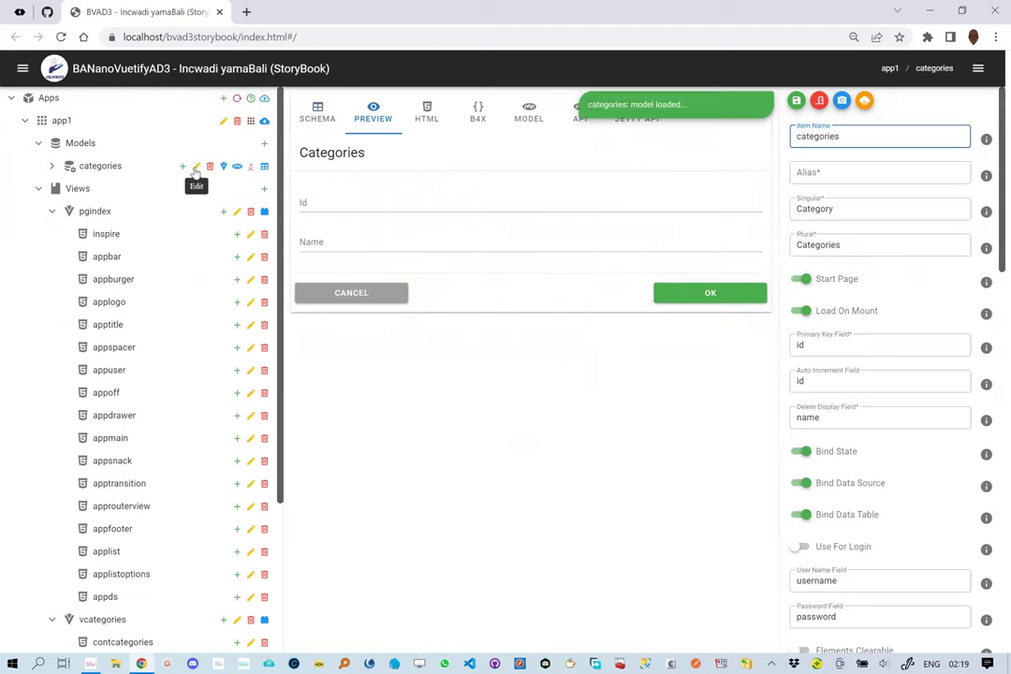
pyautogui.click(331, 246)
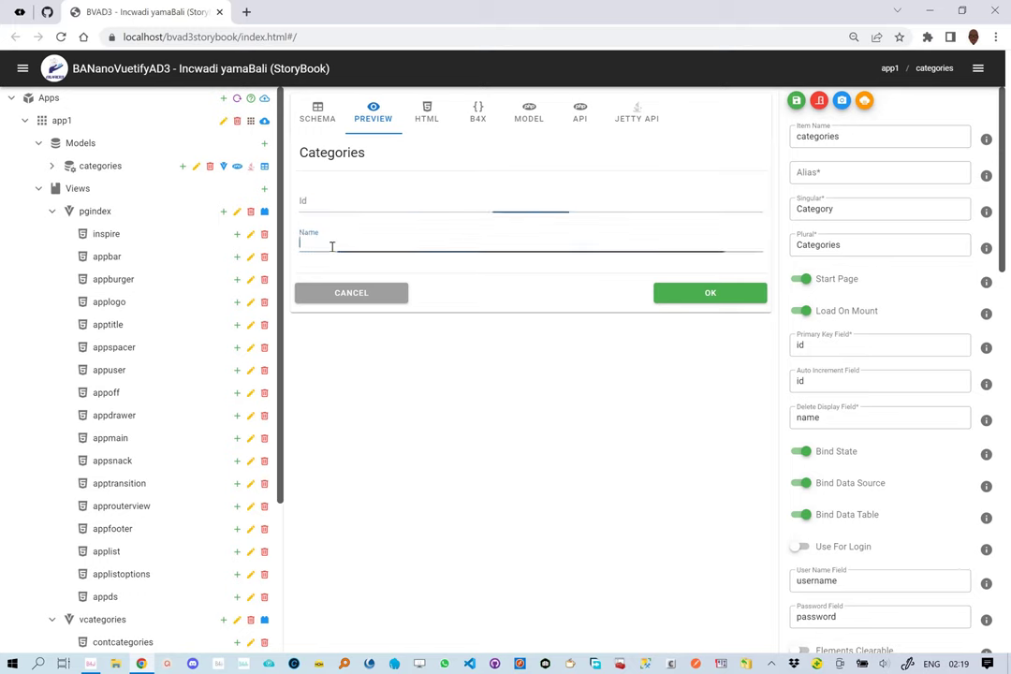
# Step: Disable OnFrm and OnTbl for the id field, recheck the schema and preview the categories form again
pyautogui.click(265, 167)
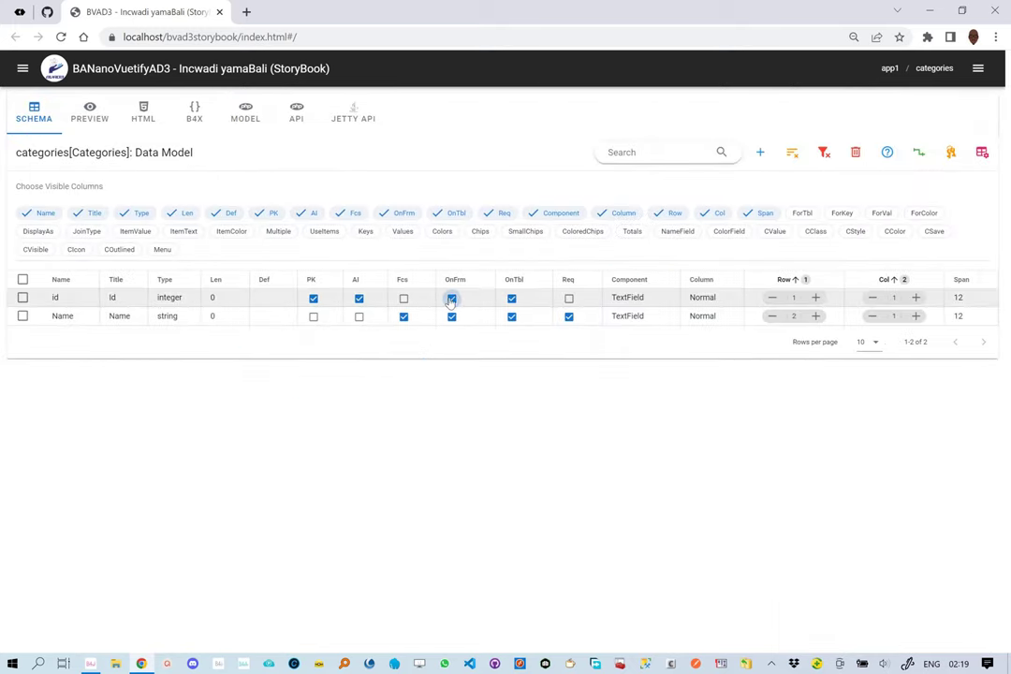
pyautogui.click(452, 299)
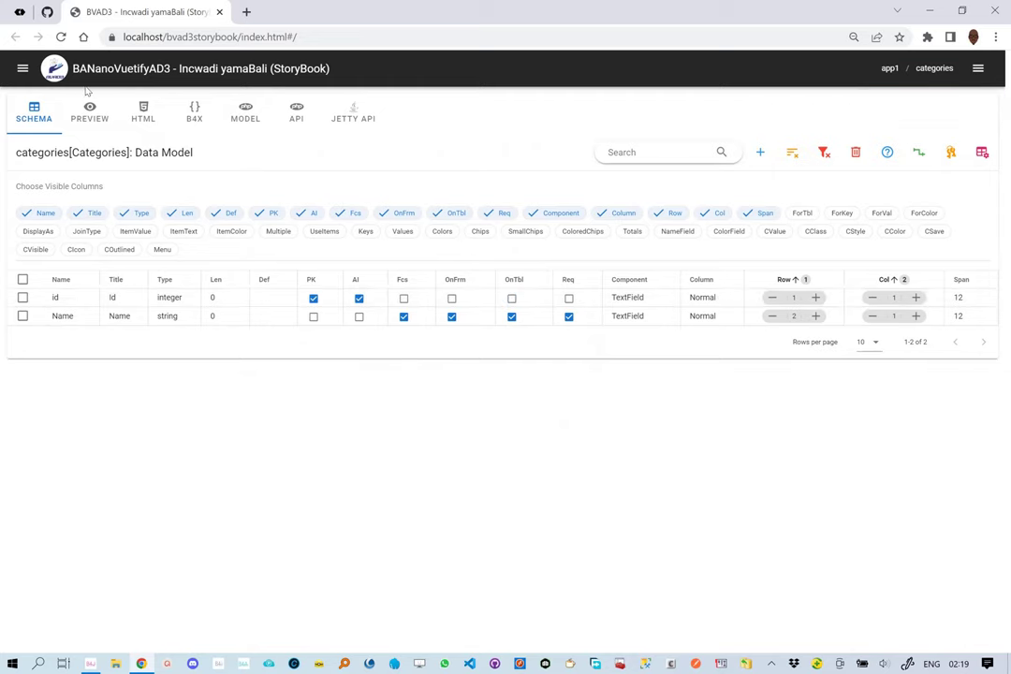
pyautogui.click(21, 69)
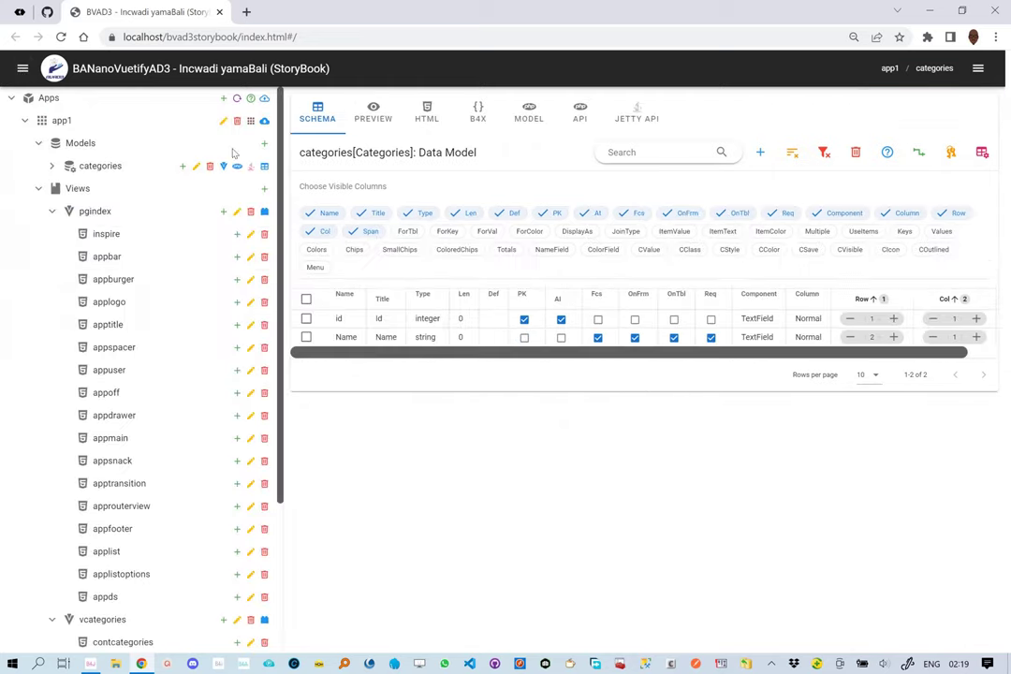
pyautogui.click(265, 167)
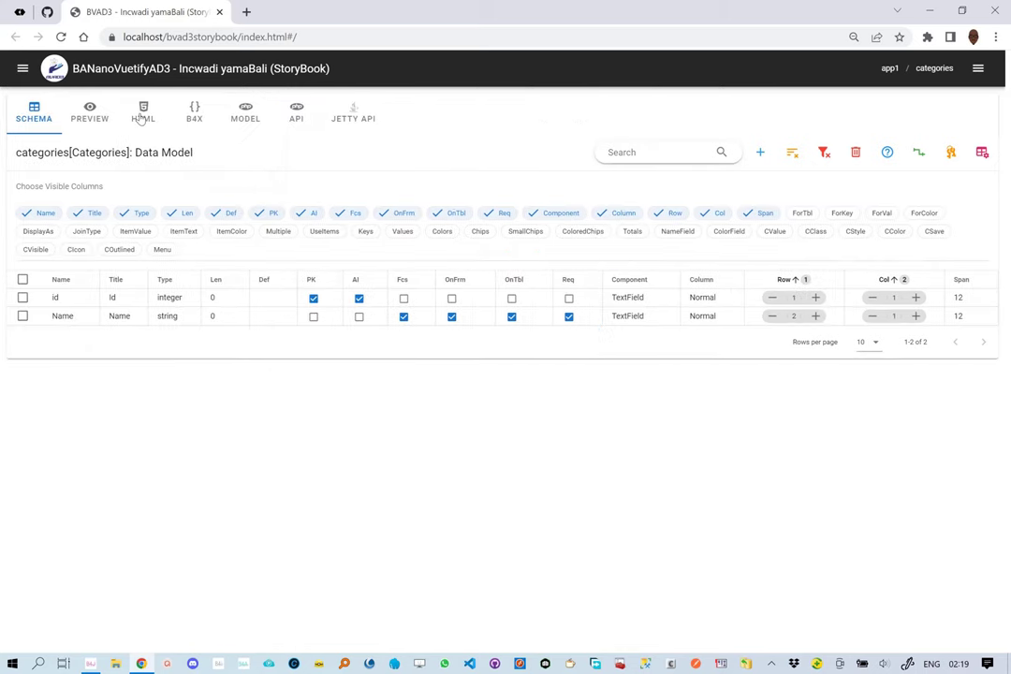
pyautogui.click(23, 69)
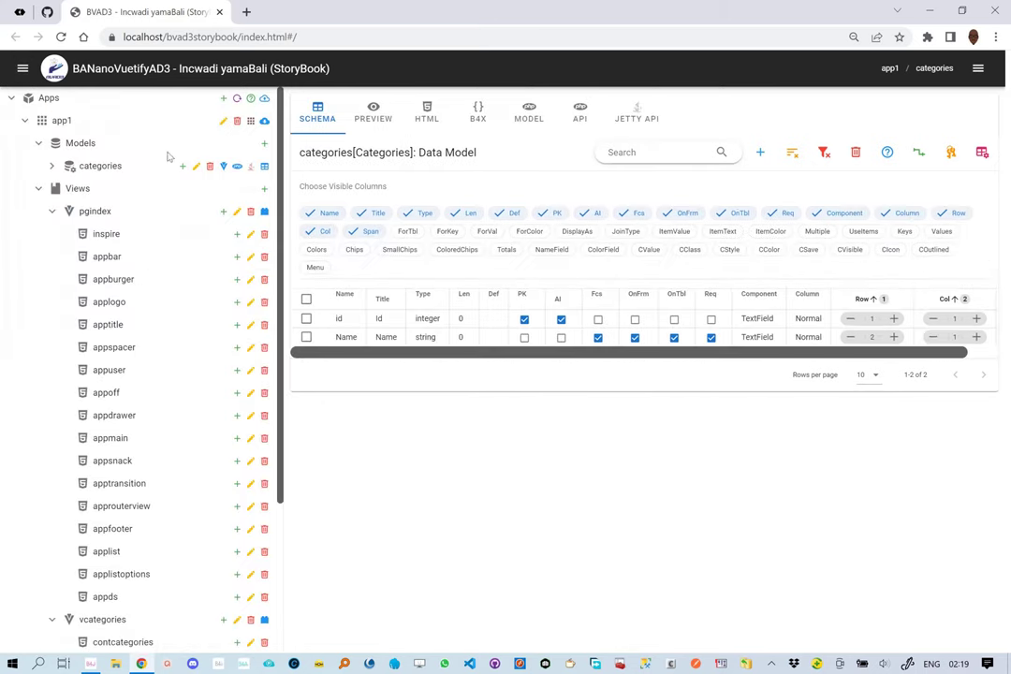
pyautogui.click(196, 167)
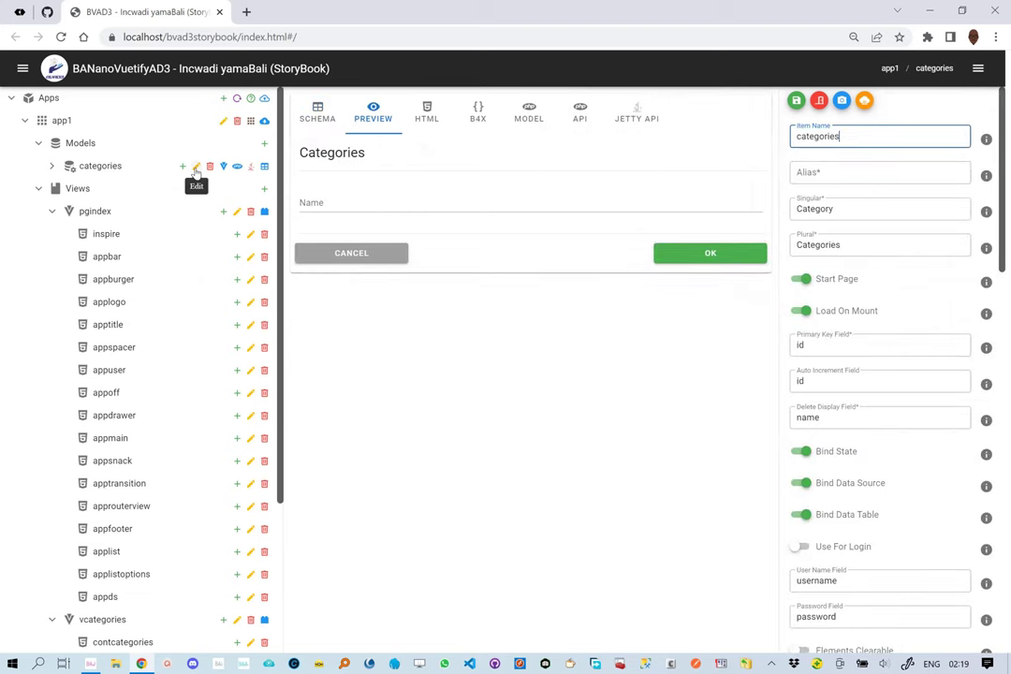
# Step: Collapse the pgindex components, generate the pgindex view's B4X code and read through it down to the AddPages routine
pyautogui.click(51, 213)
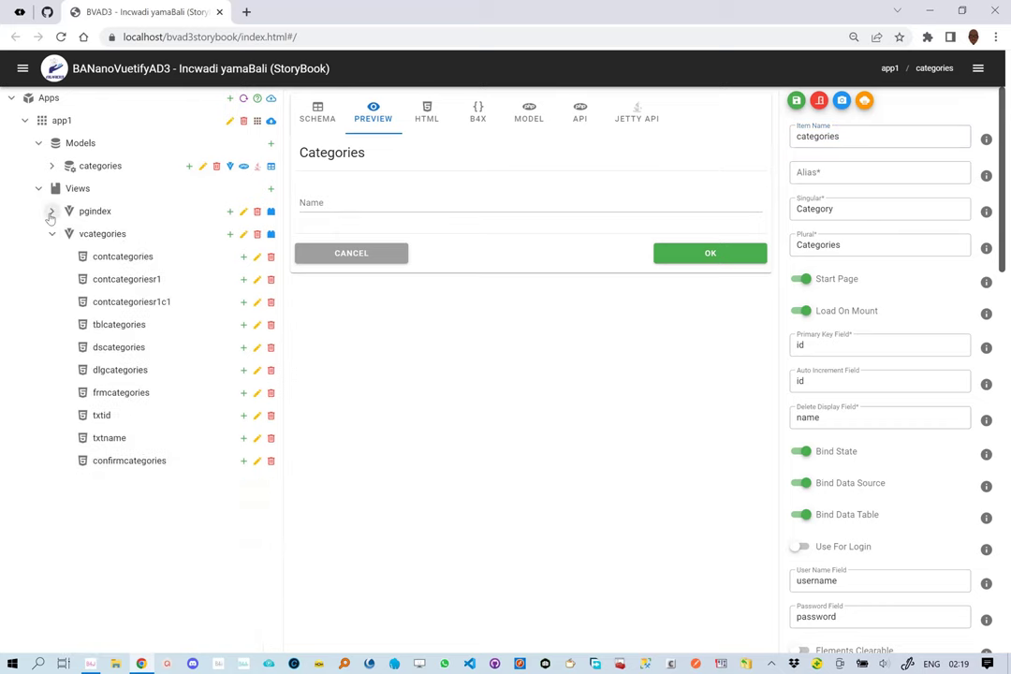
pyautogui.click(270, 213)
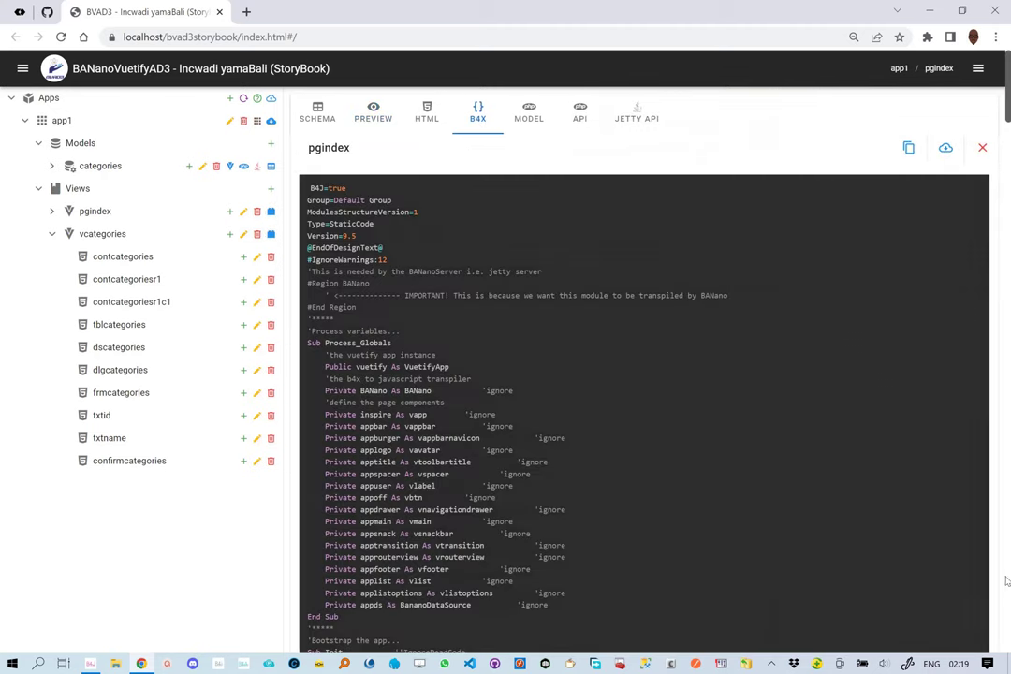
pyautogui.scroll(-20, 1006, 596)
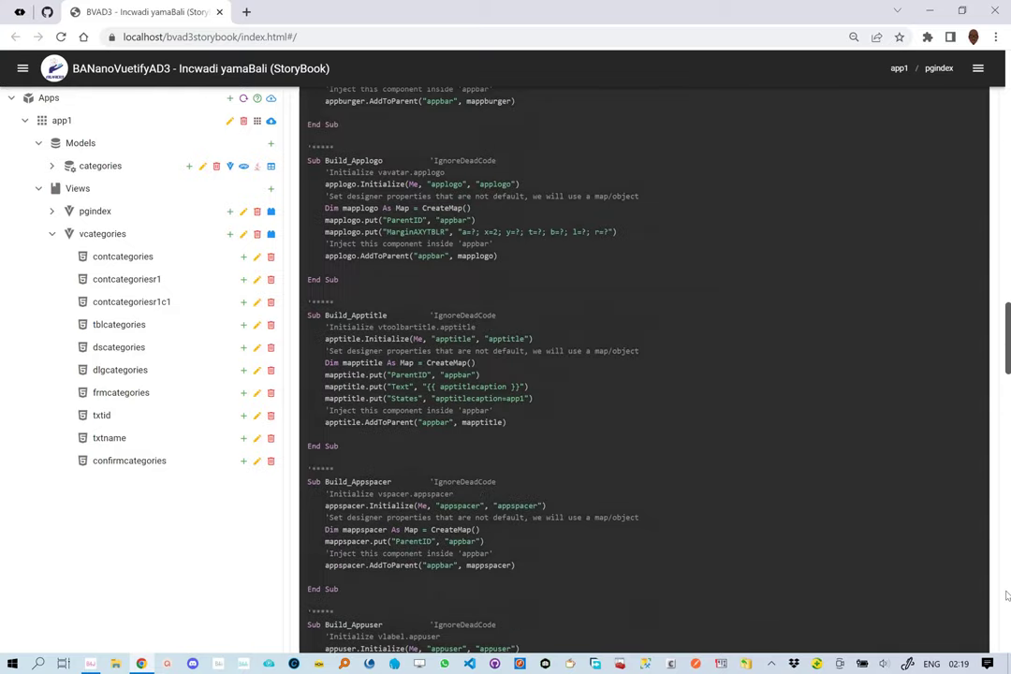
pyautogui.scroll(-15, 1007, 596)
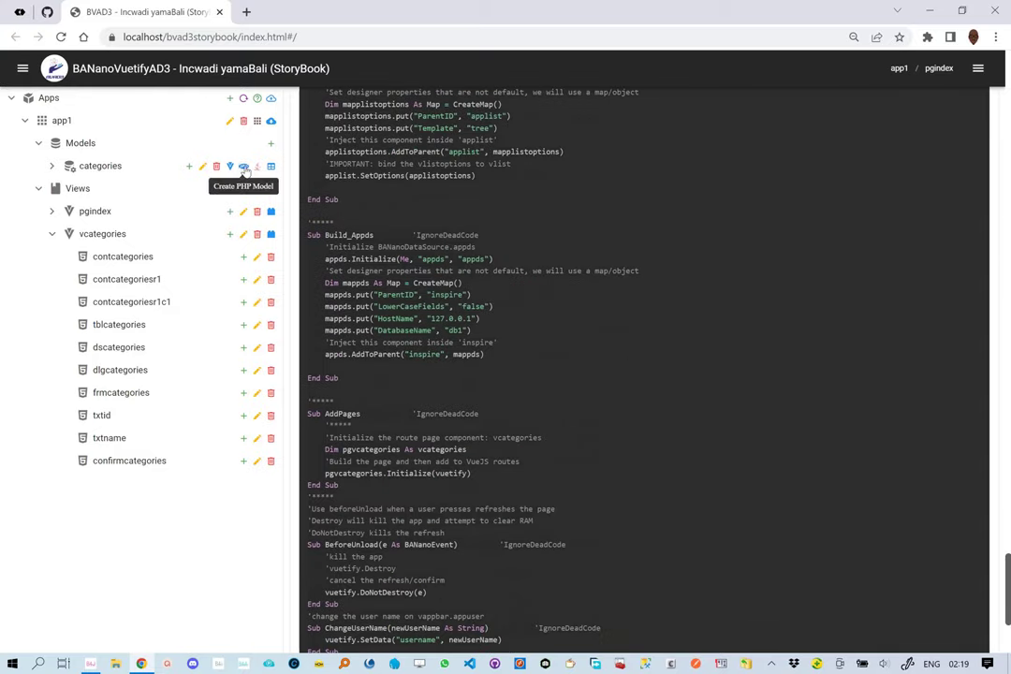
# Step: Try to create the PHP model for categories without an alias
pyautogui.click(244, 167)
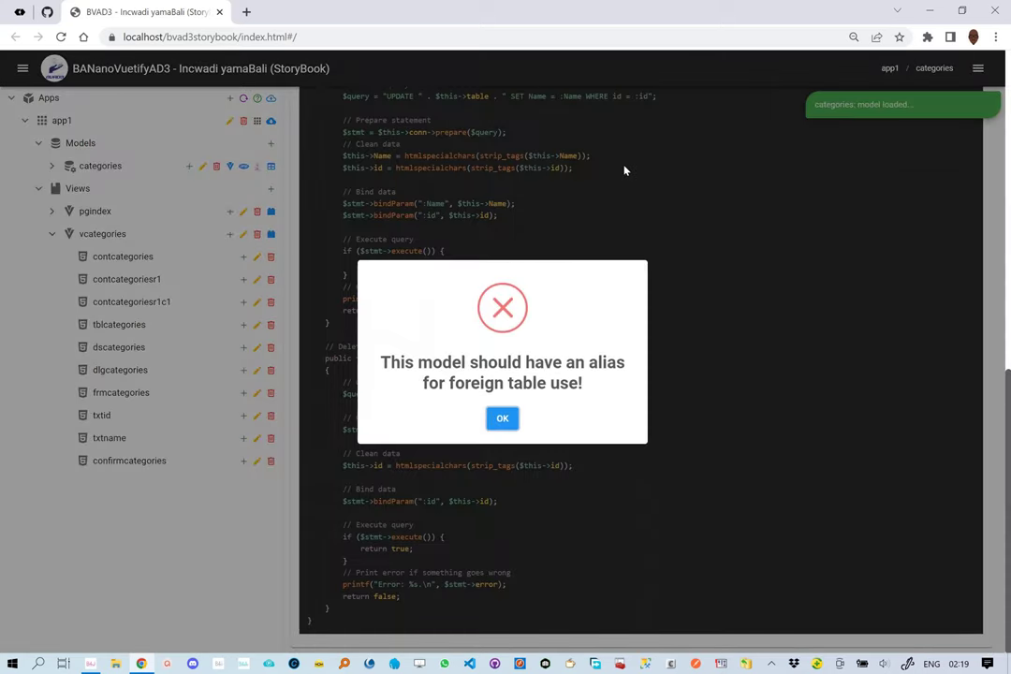
pyautogui.click(503, 420)
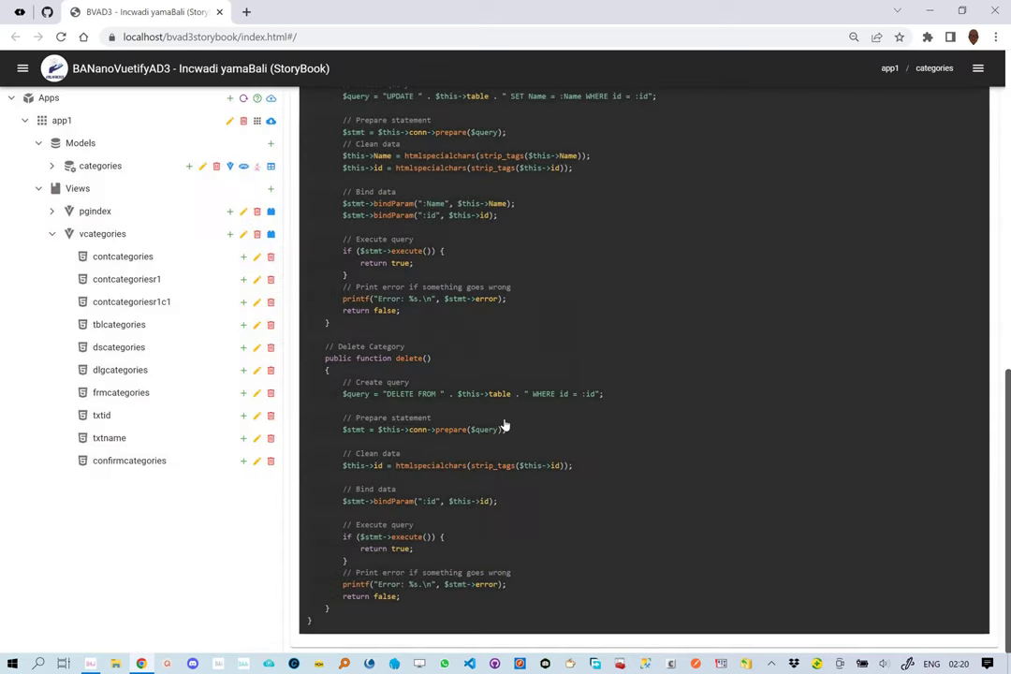
# Step: Set the categories model's alias to c and save the model
pyautogui.click(203, 170)
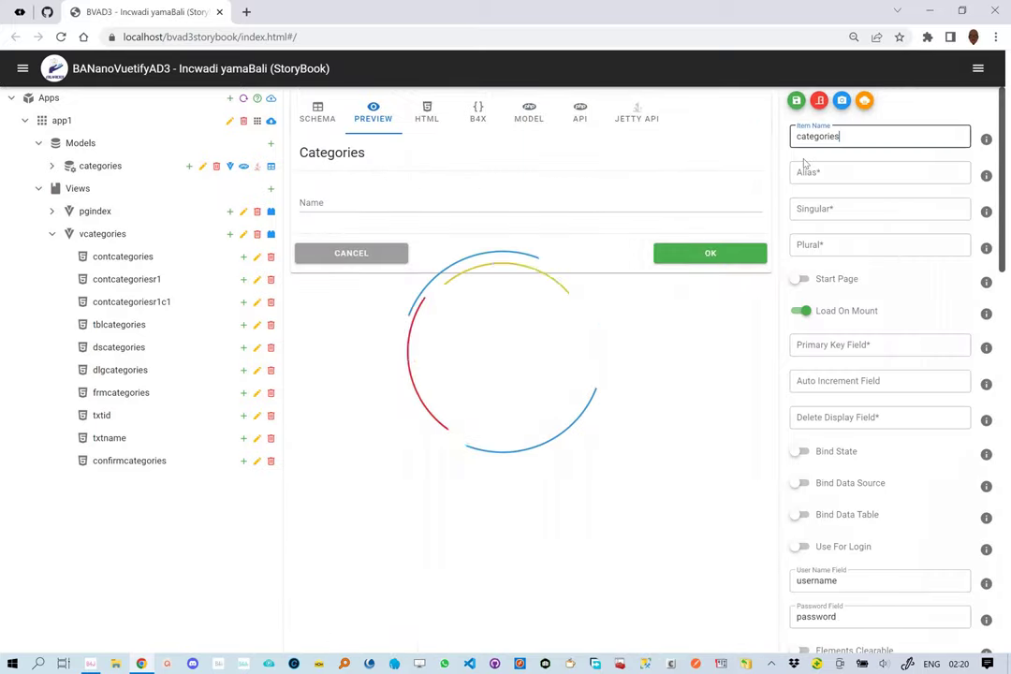
pyautogui.click(838, 170)
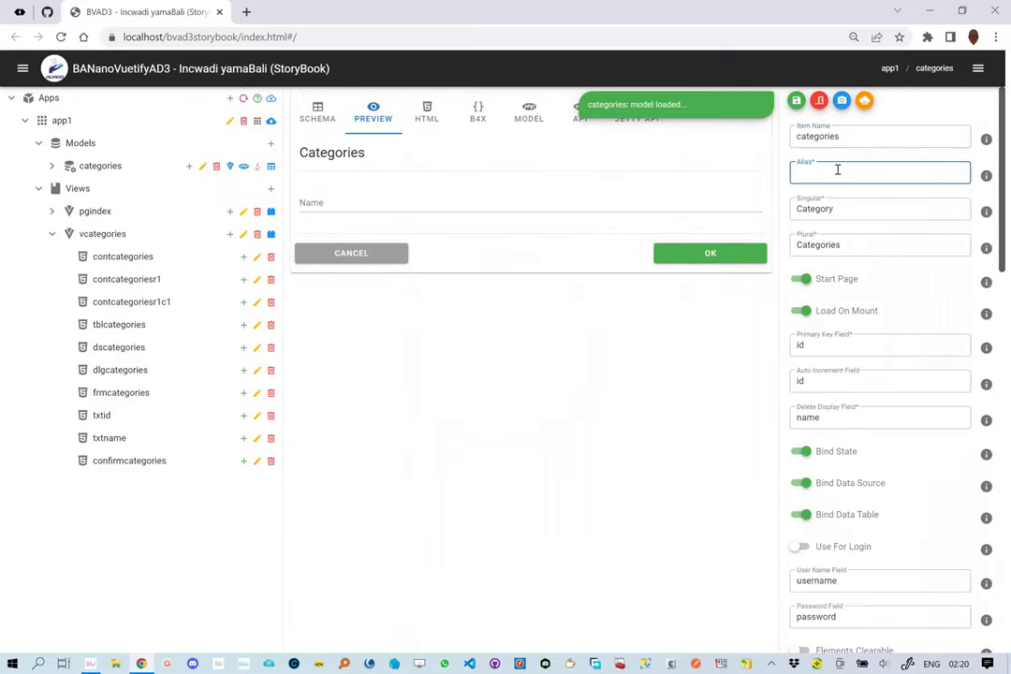
pyautogui.write('c')
pyautogui.click(798, 103)
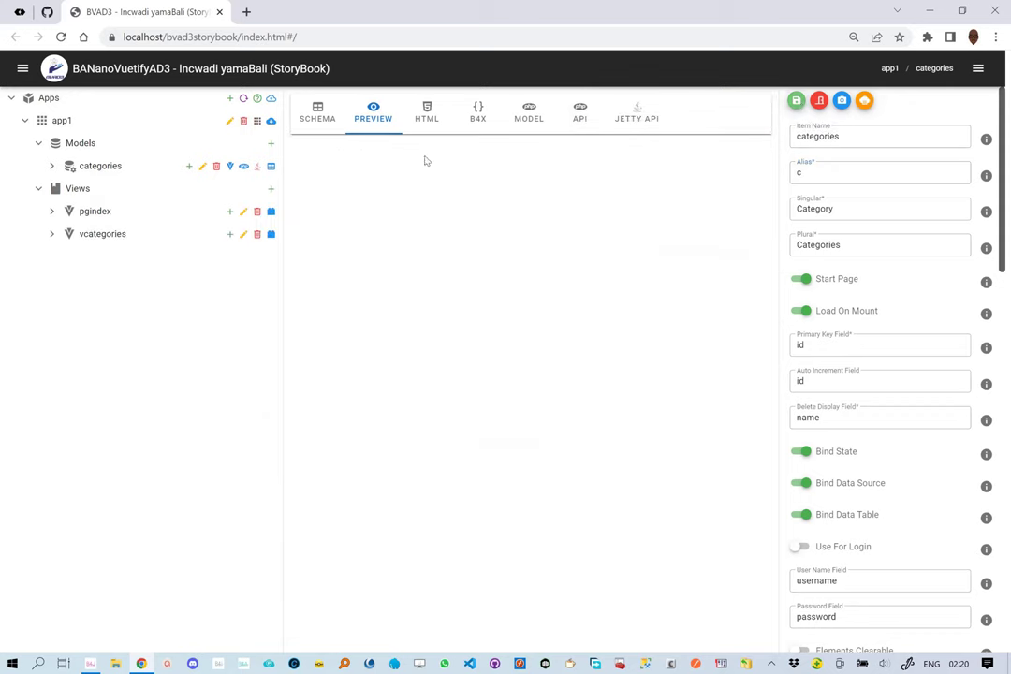
# Step: Create the PHP model for categories and review its read, update and delete functions
pyautogui.click(245, 166)
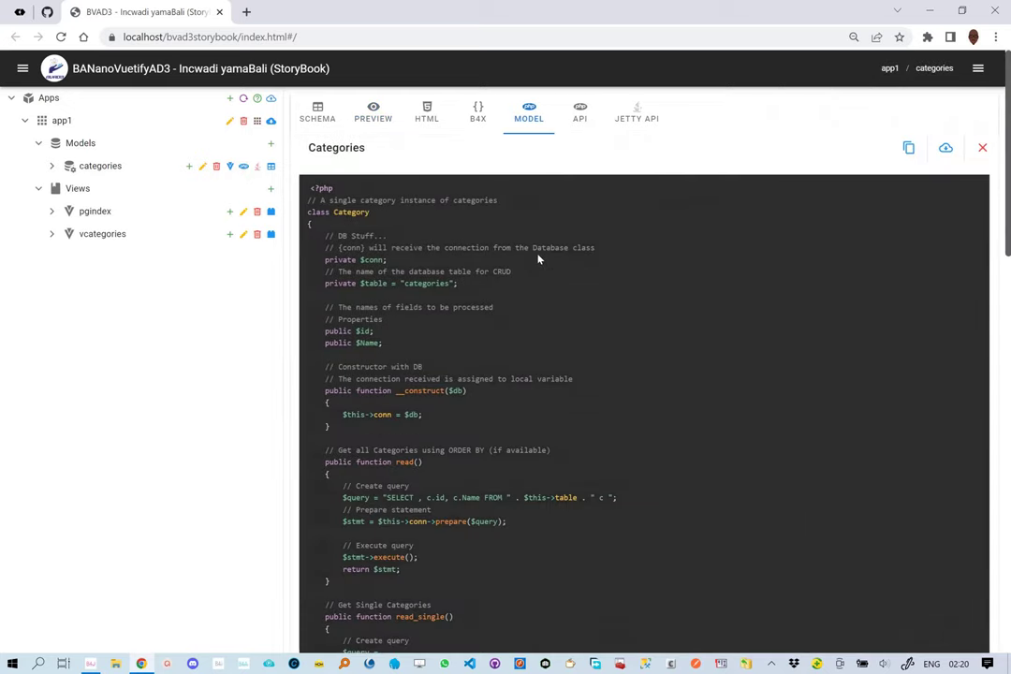
pyautogui.scroll(-15, 1005, 574)
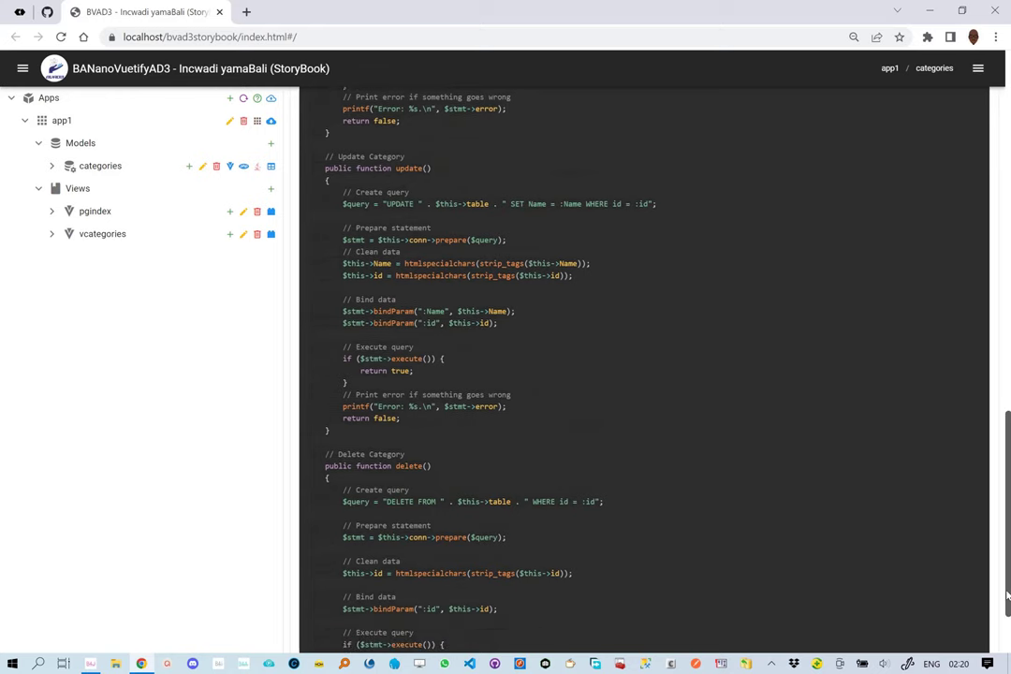
pyautogui.scroll(-2, 1007, 596)
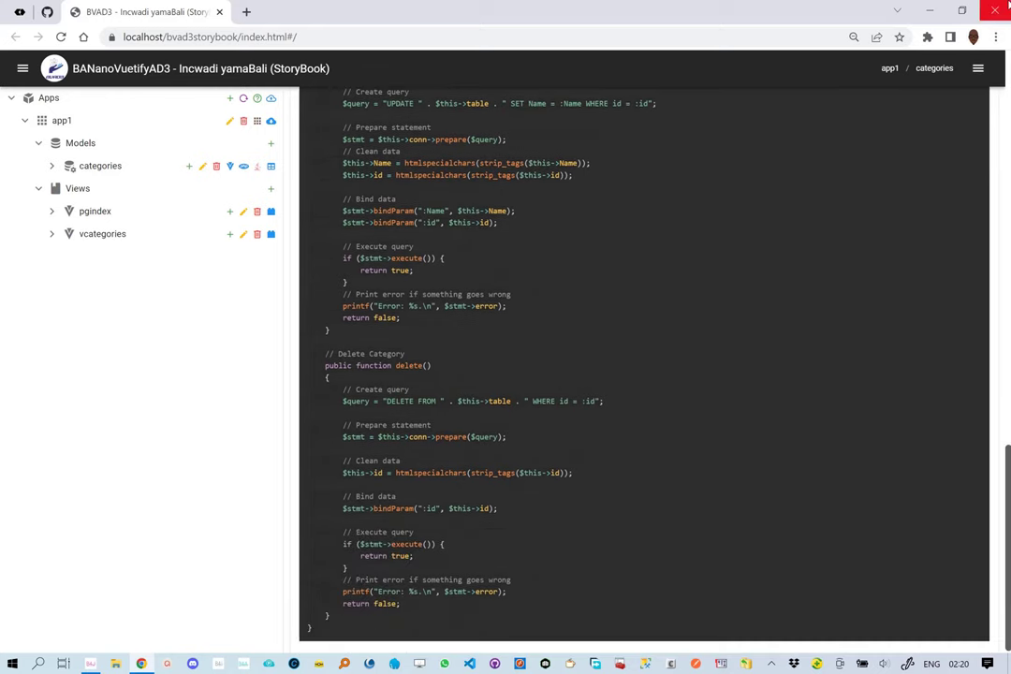
pyautogui.click(1008, 92)
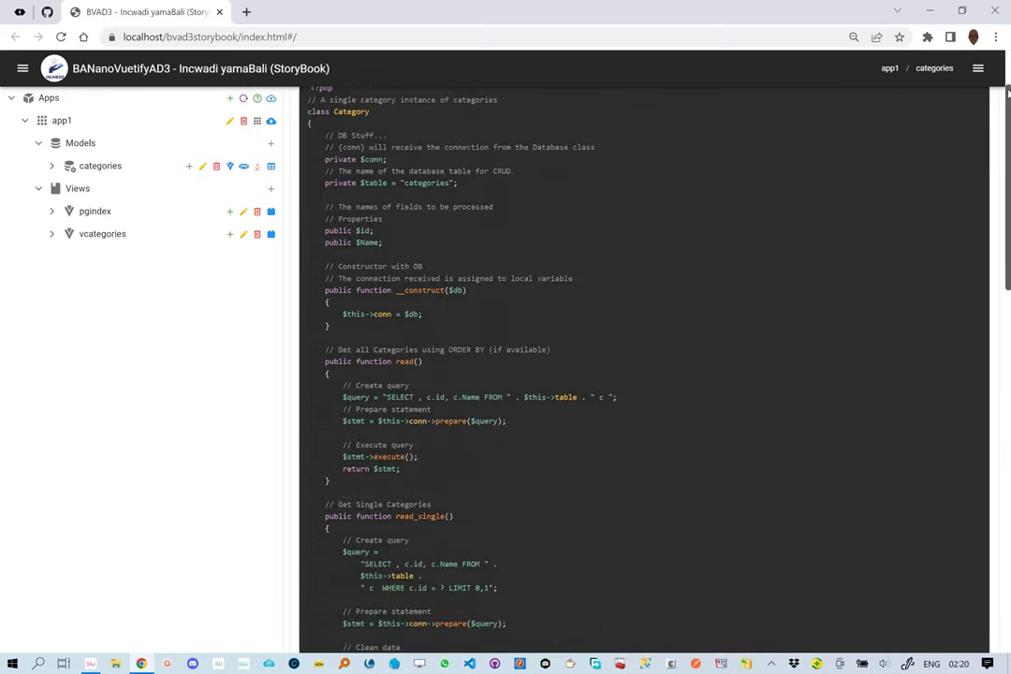
# Step: Generate and compile app1's B4J project with B4JBuilder
pyautogui.scroll(1, 1008, 76)
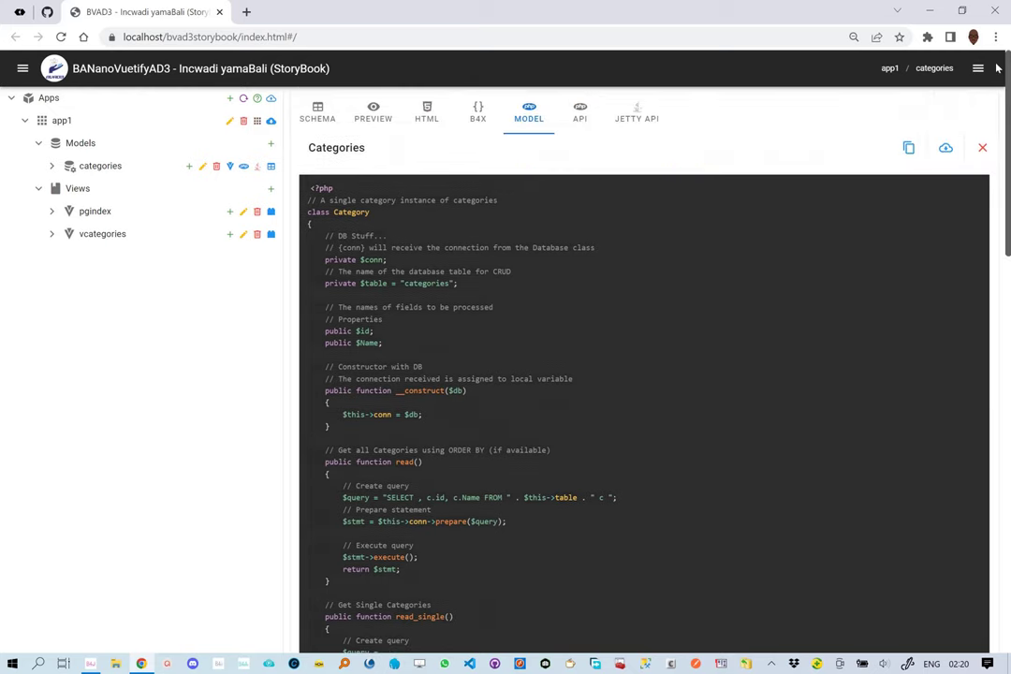
pyautogui.click(258, 123)
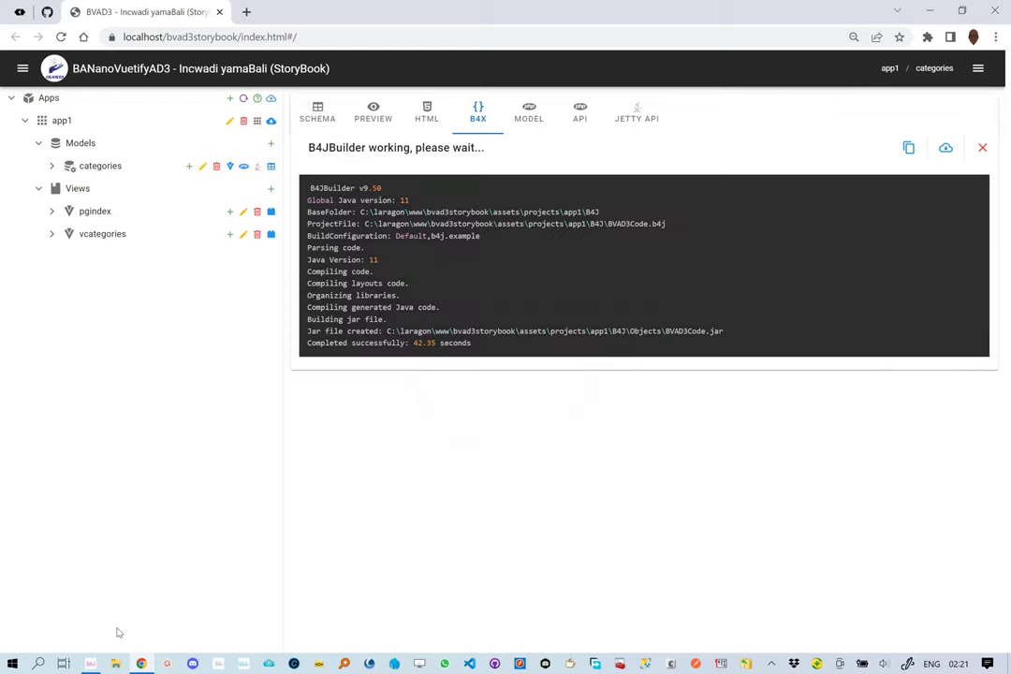
# Step: Switch to File Explorer and browse to the C:\laragon\www\bvad3storybook\assets\projects\app1 folder
pyautogui.click(116, 665)
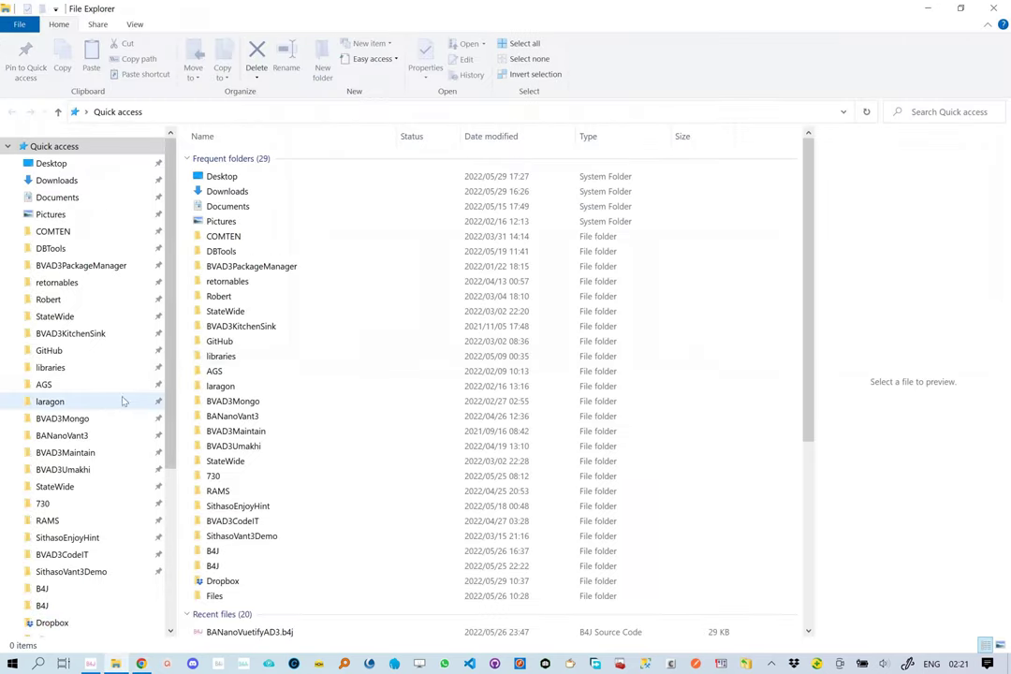
pyautogui.click(114, 403)
pyautogui.doubleClick(214, 233)
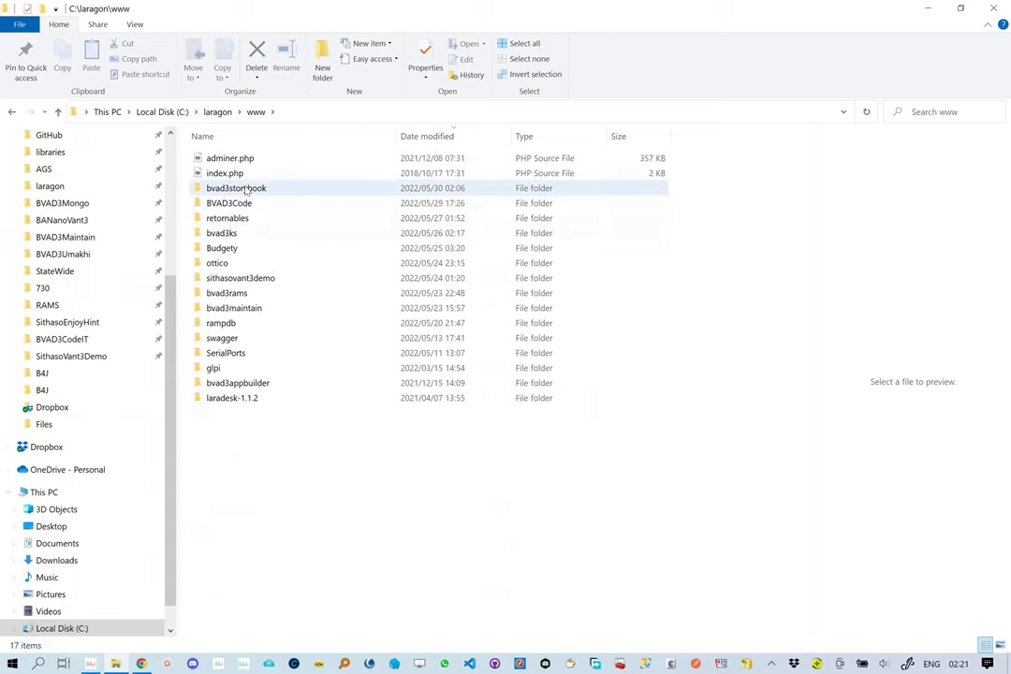
pyautogui.doubleClick(246, 188)
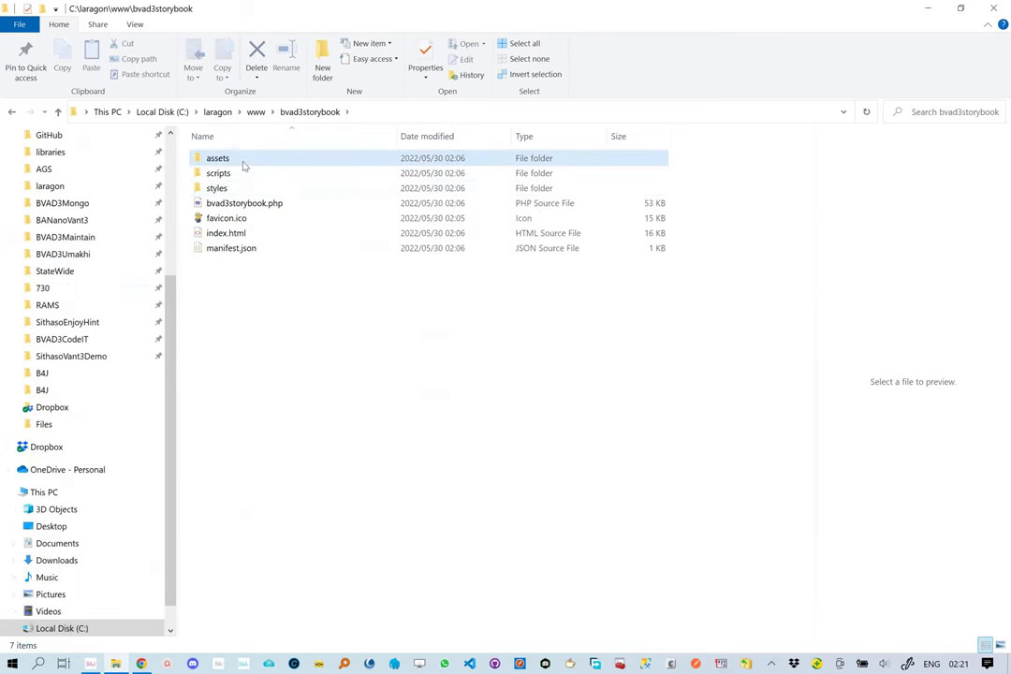
pyautogui.doubleClick(243, 163)
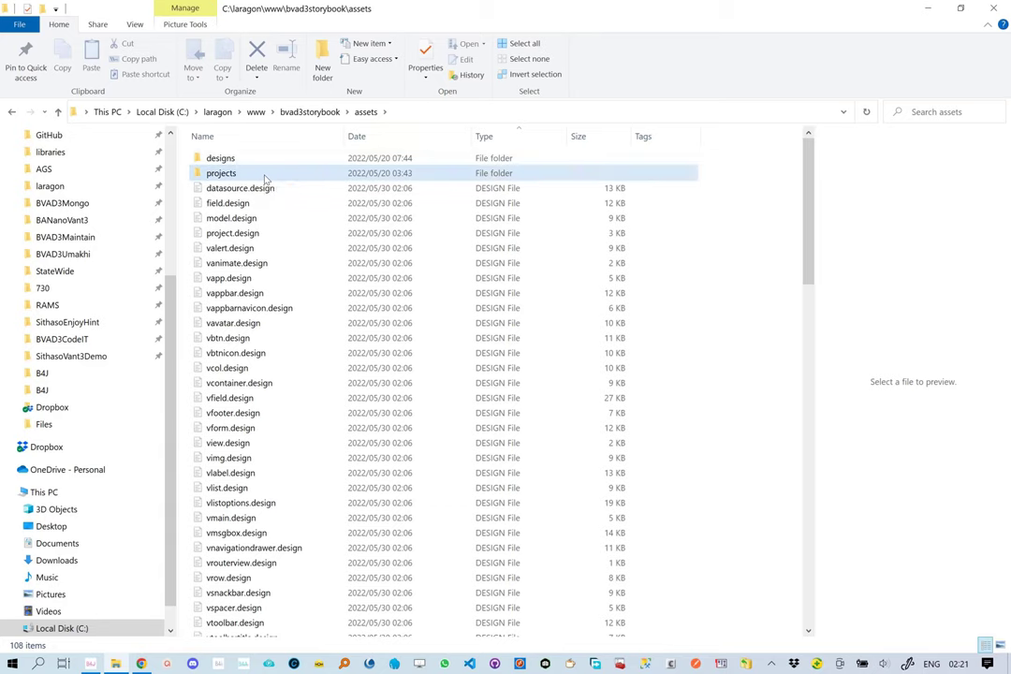
pyautogui.doubleClick(264, 178)
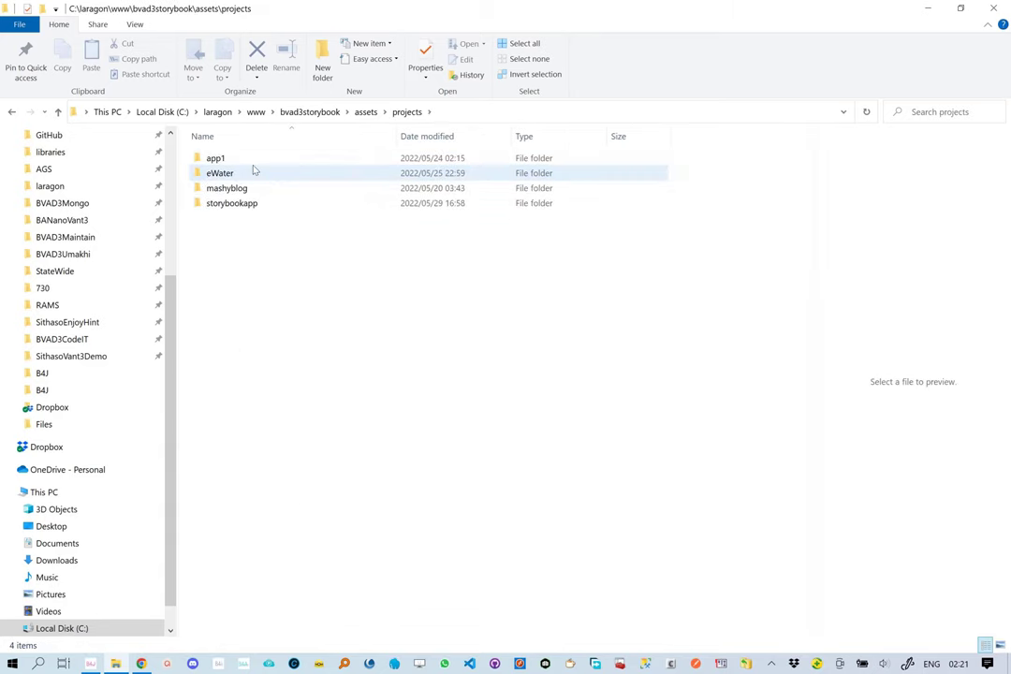
pyautogui.click(250, 164)
pyautogui.doubleClick(249, 166)
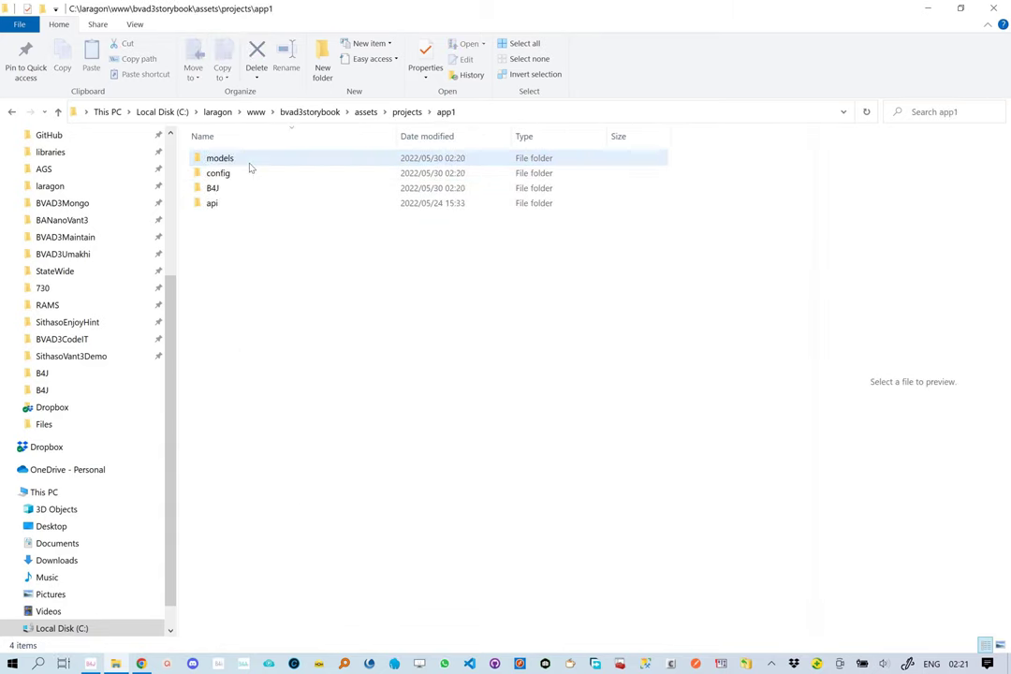
# Step: Open the BVAD3Code.b4j project from app1's B4J folder in B4J and run it in Release mode, dismissing the startup error
pyautogui.click(237, 187)
pyautogui.doubleClick(236, 187)
pyautogui.click(278, 206)
pyautogui.doubleClick(278, 206)
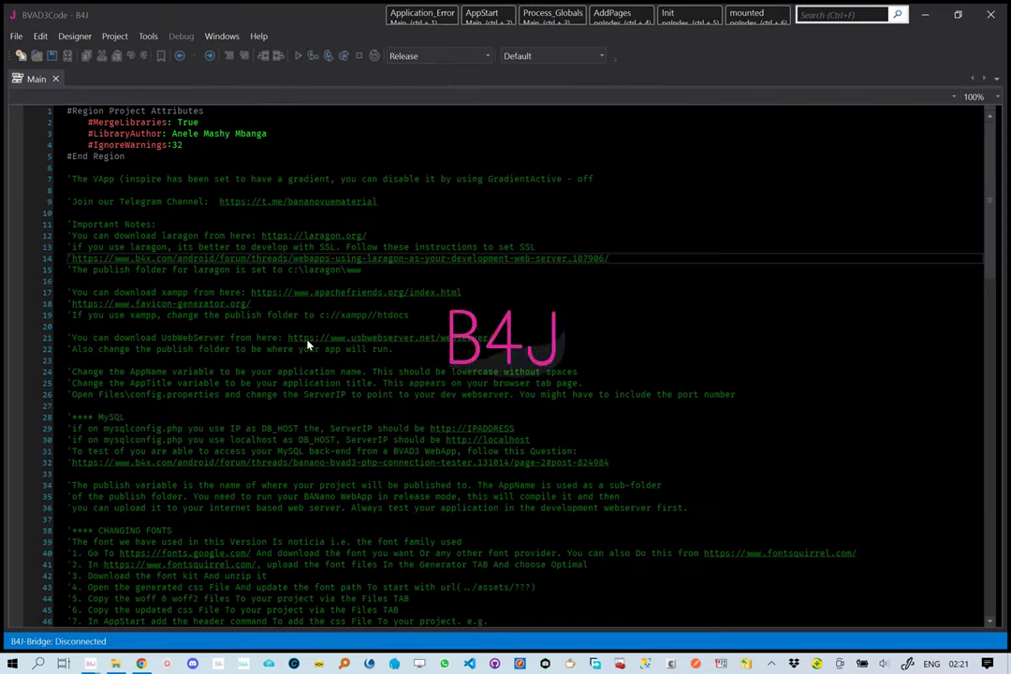
pyautogui.click(297, 56)
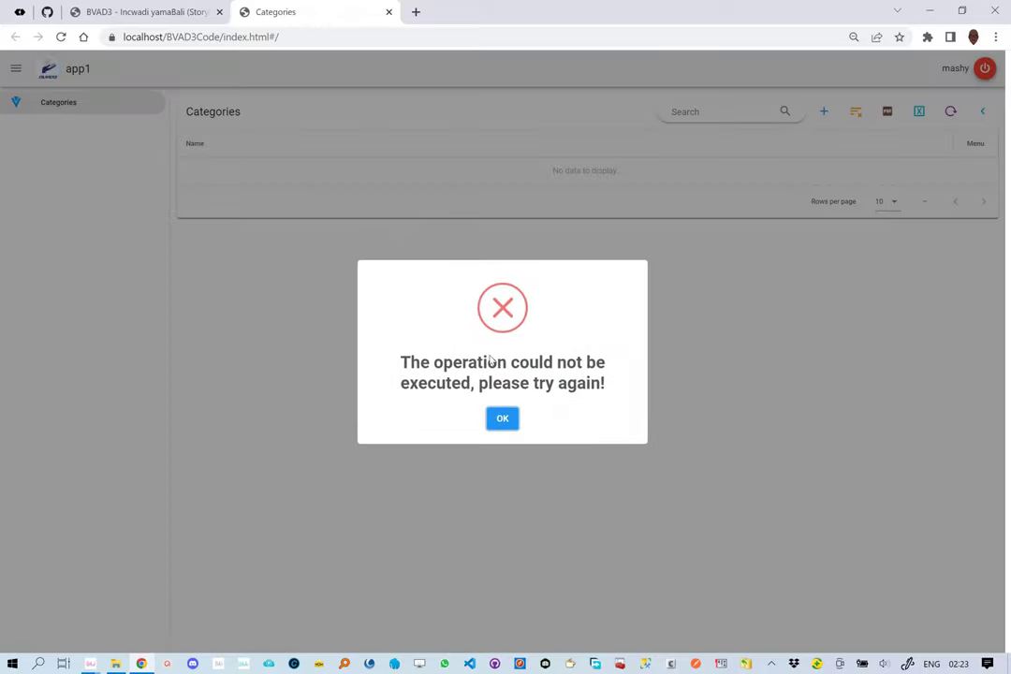
pyautogui.click(506, 420)
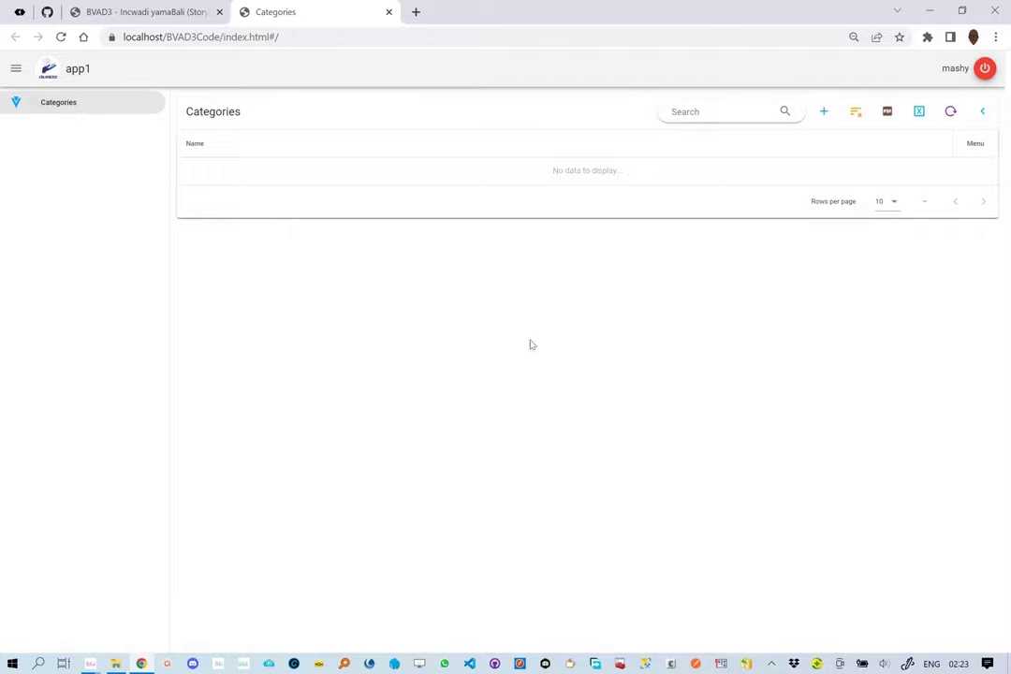
# Step: Try to add a category named jhjhjhkj in the running app, and cancel the entry
pyautogui.click(822, 114)
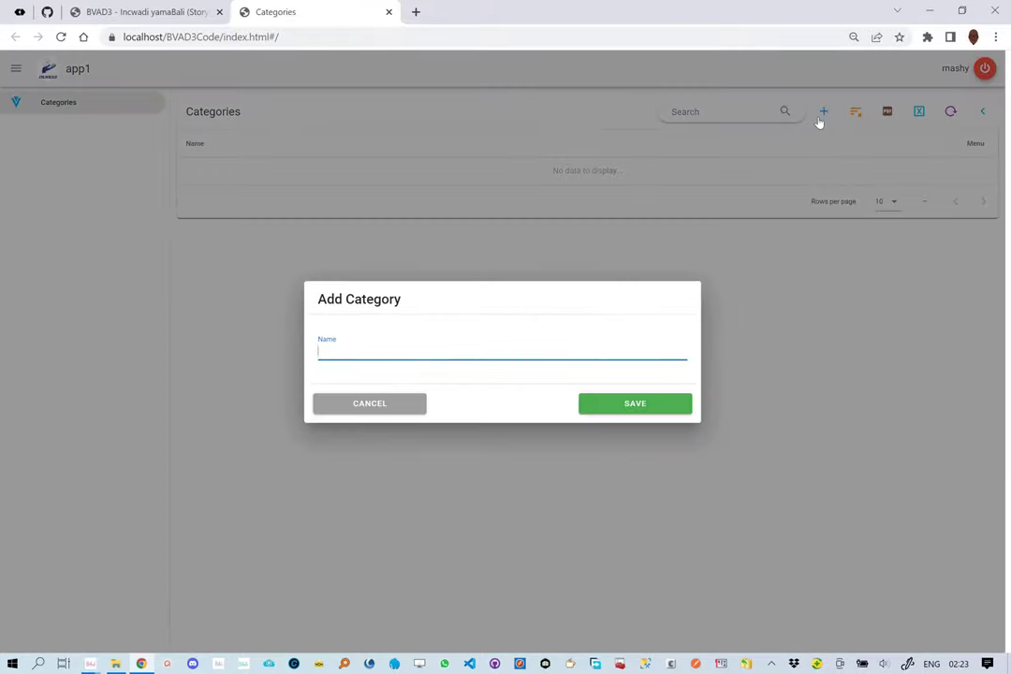
pyautogui.write('jhjhjhkj')
pyautogui.hotkey('ctrl', 'a')
pyautogui.click(653, 406)
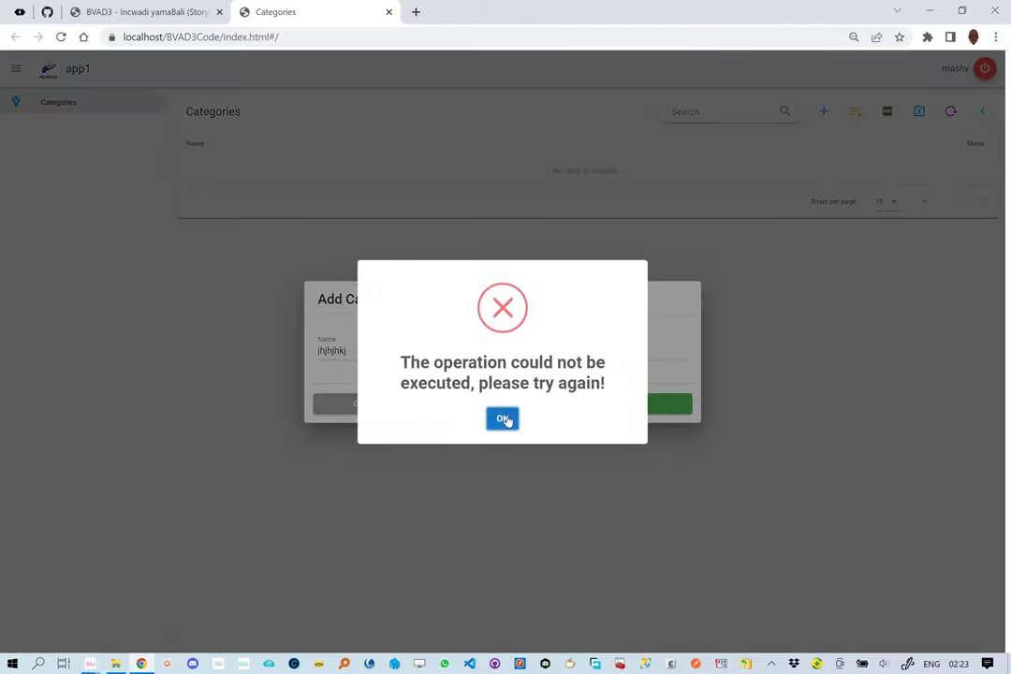
pyautogui.click(503, 418)
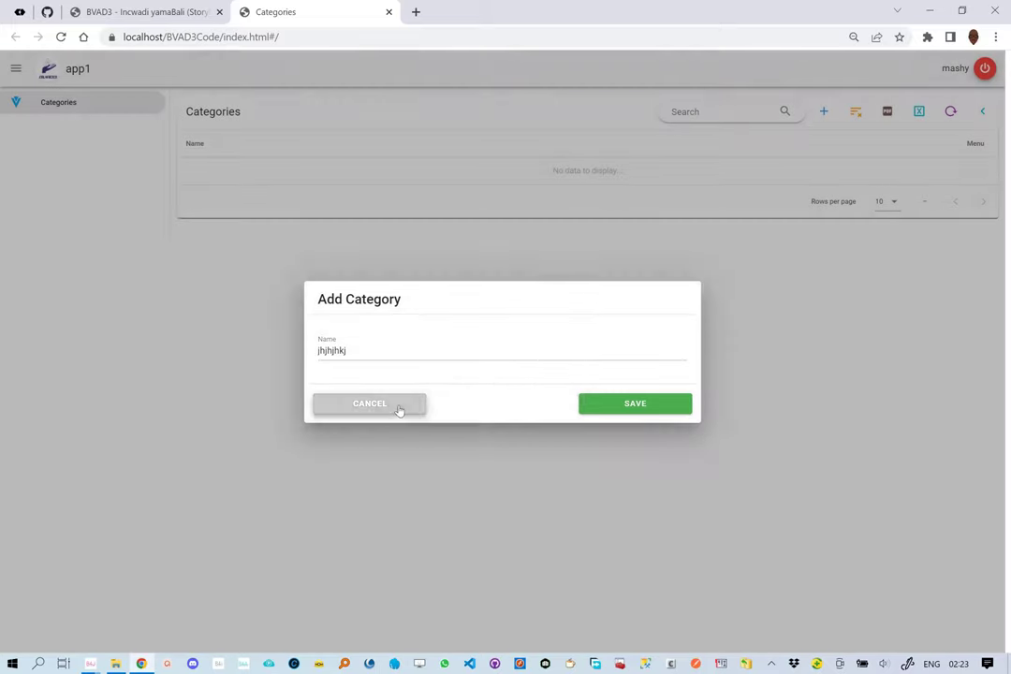
pyautogui.click(399, 411)
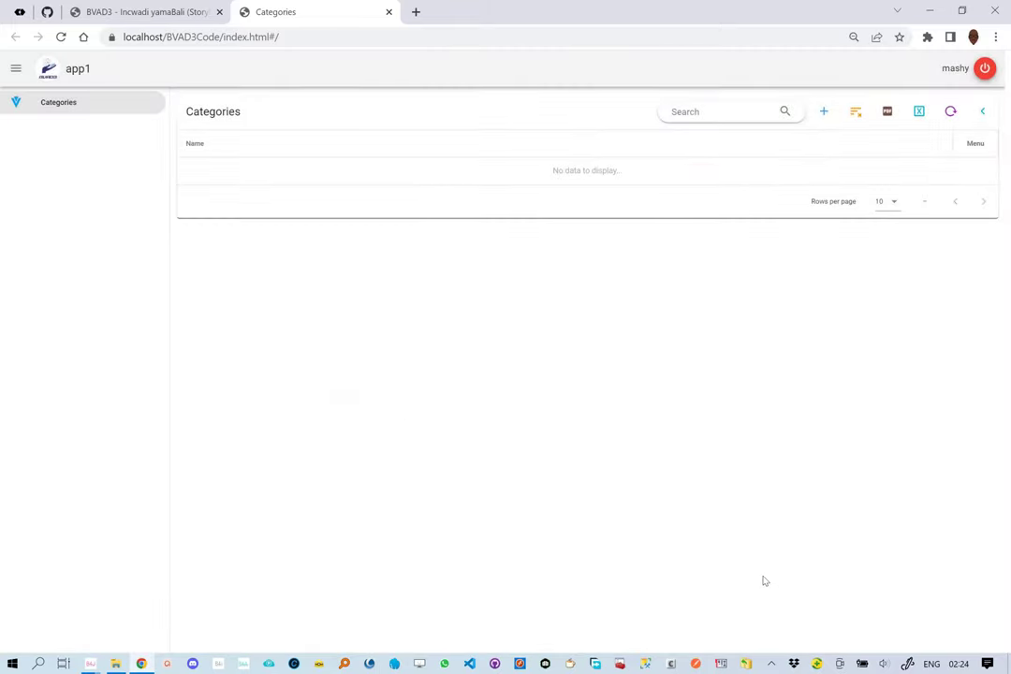
pyautogui.click(770, 663)
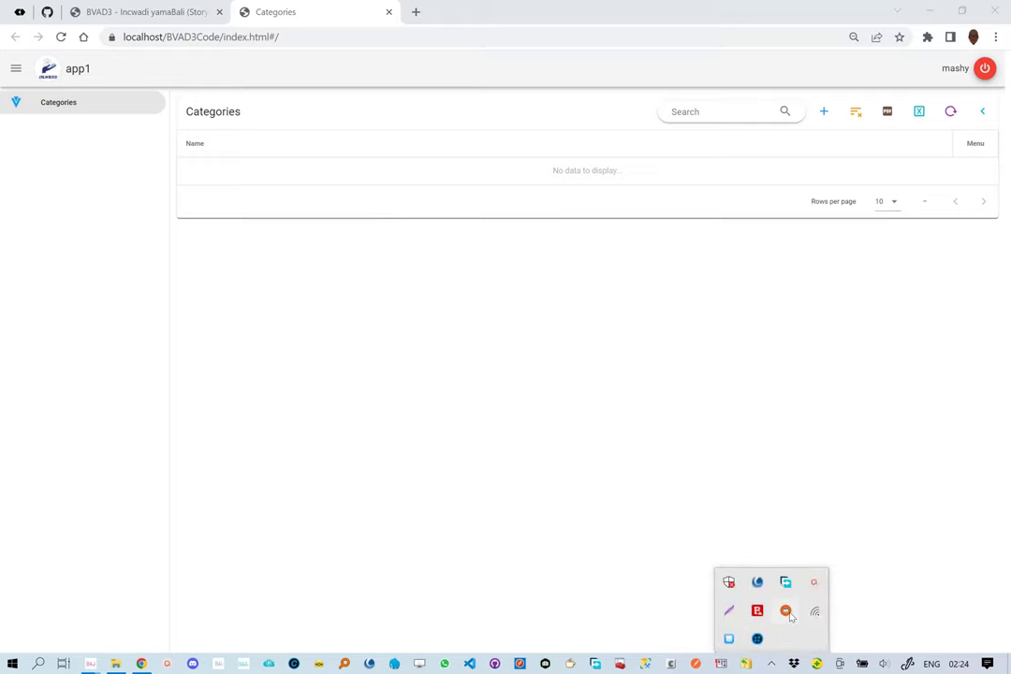
pyautogui.click(812, 592)
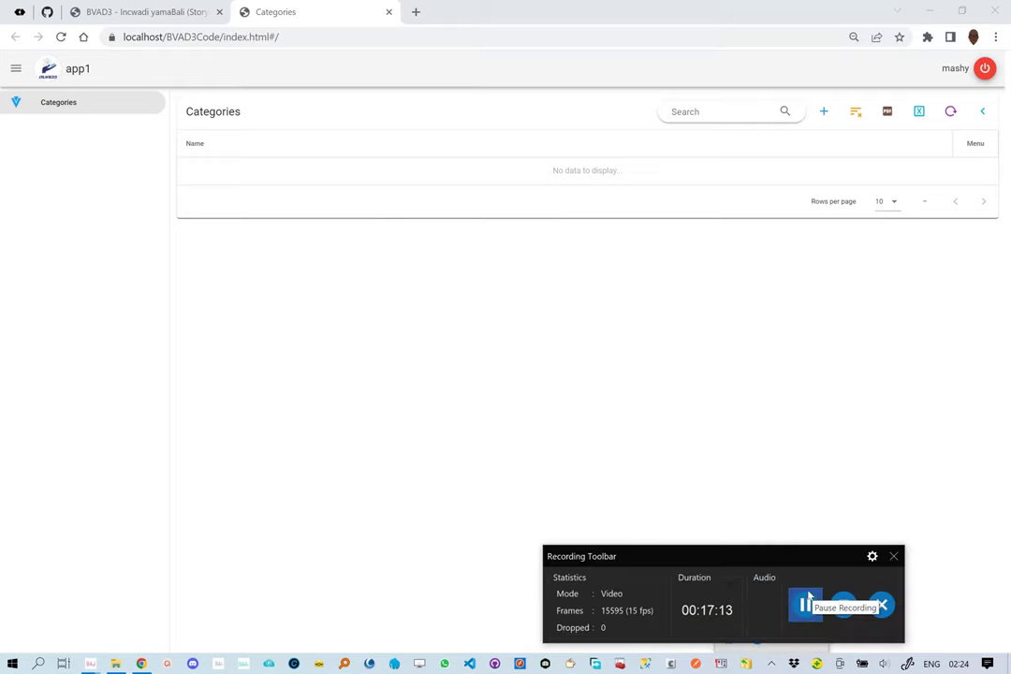